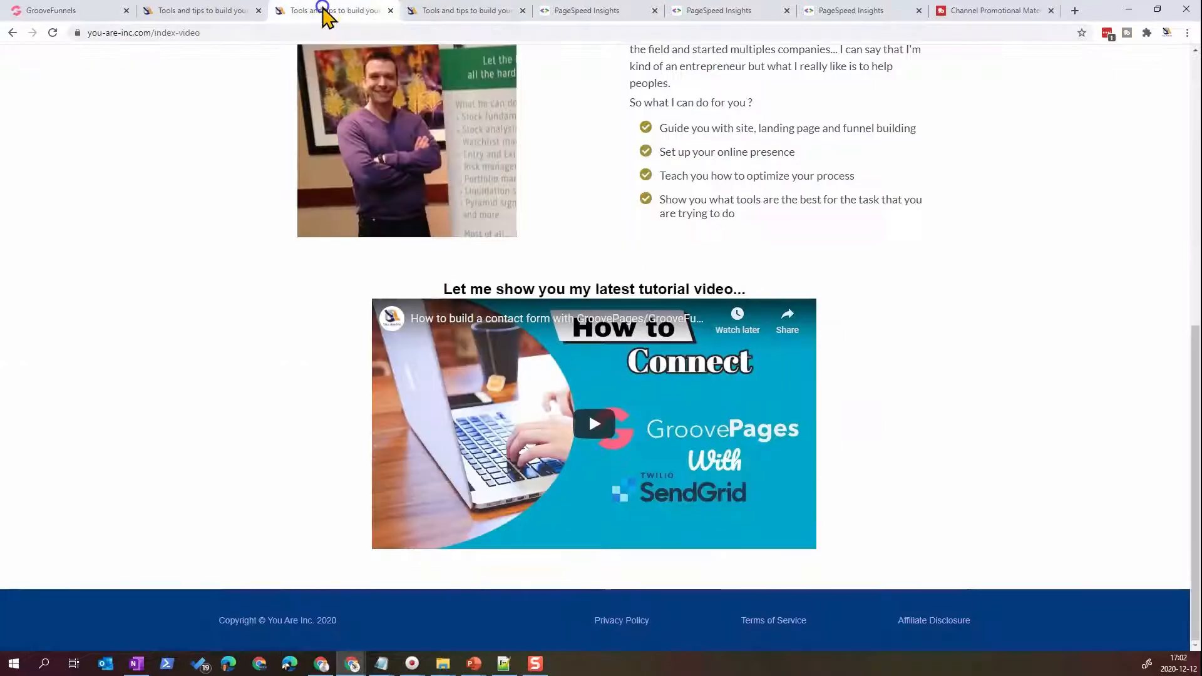
Review the you-are-inc.com/index-video page down to its tutorial video and reload it to watch the video load
left_click(326, 10)
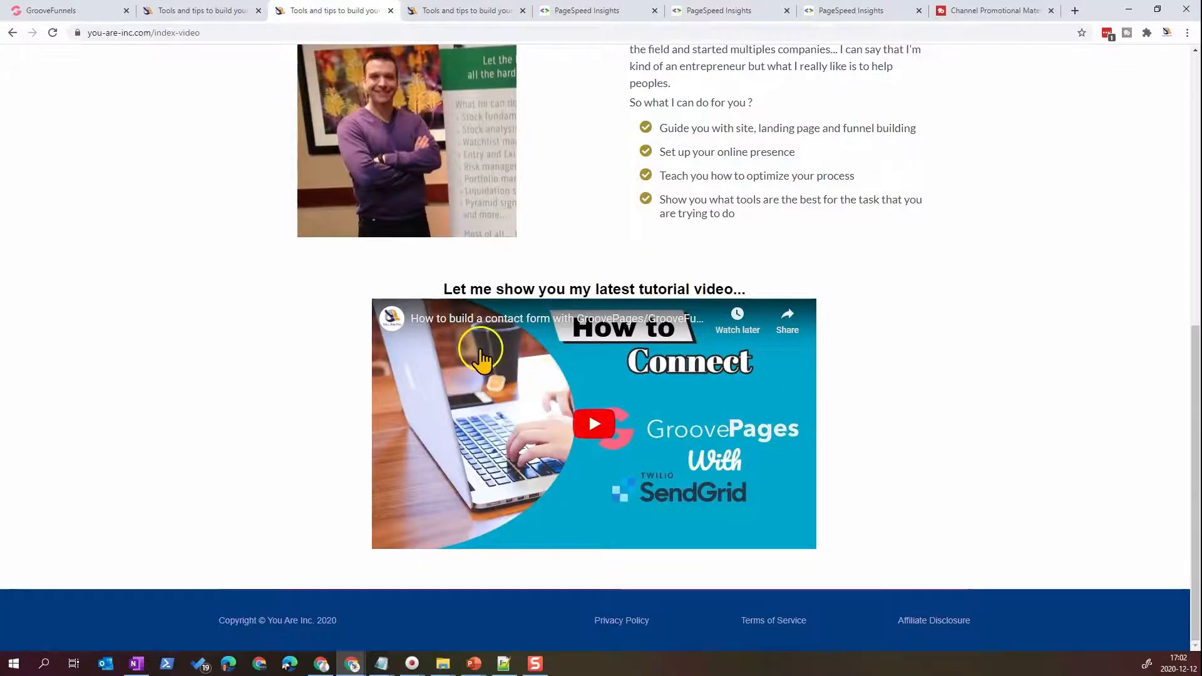
scroll(545, 391, "up", 3)
scroll(577, 438, "up", 3)
scroll(613, 572, "up", 2)
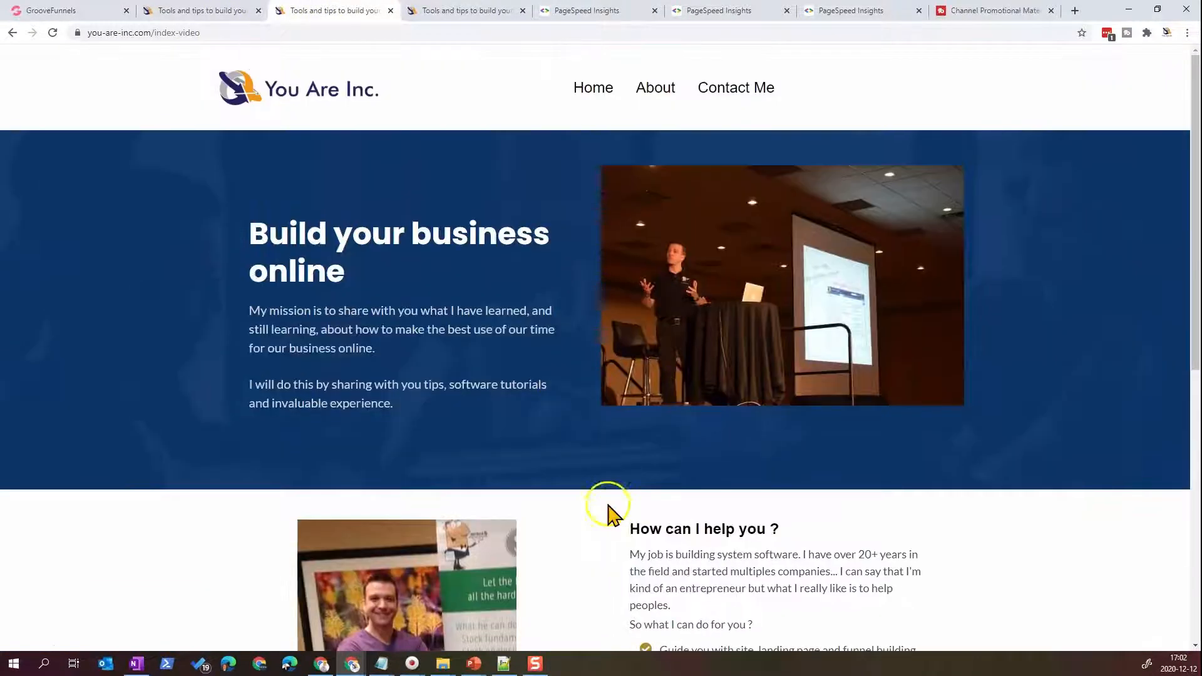
scroll(612, 511, "down", 6)
scroll(639, 532, "down", 2)
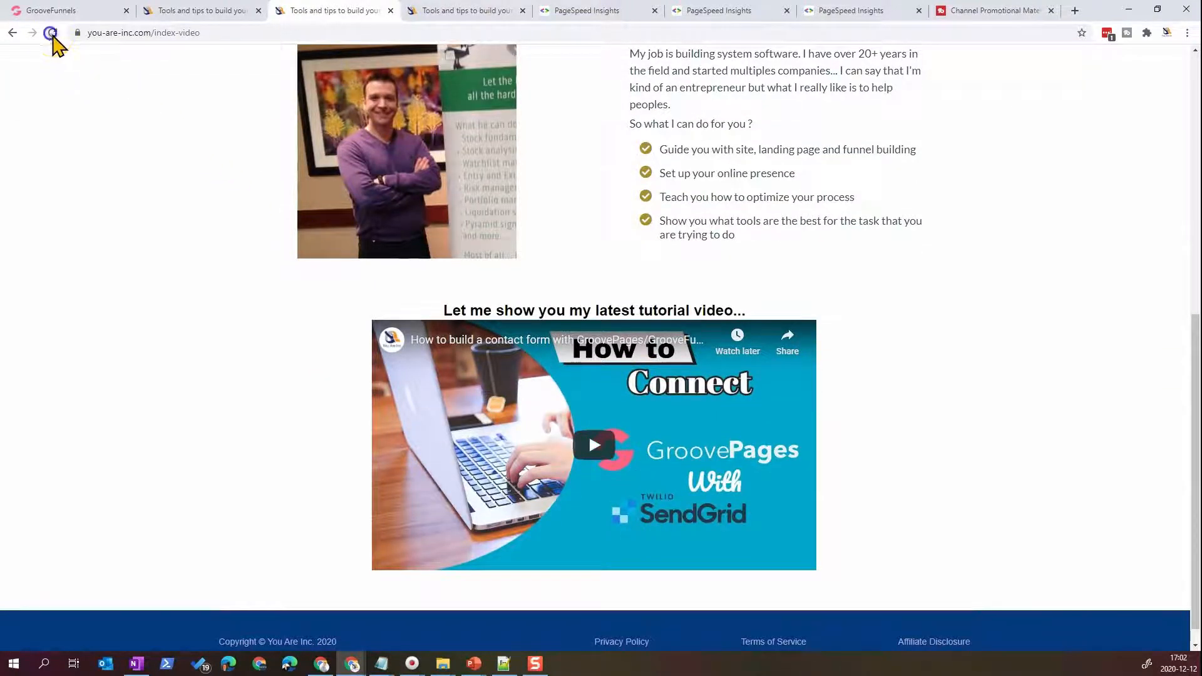
left_click(53, 34)
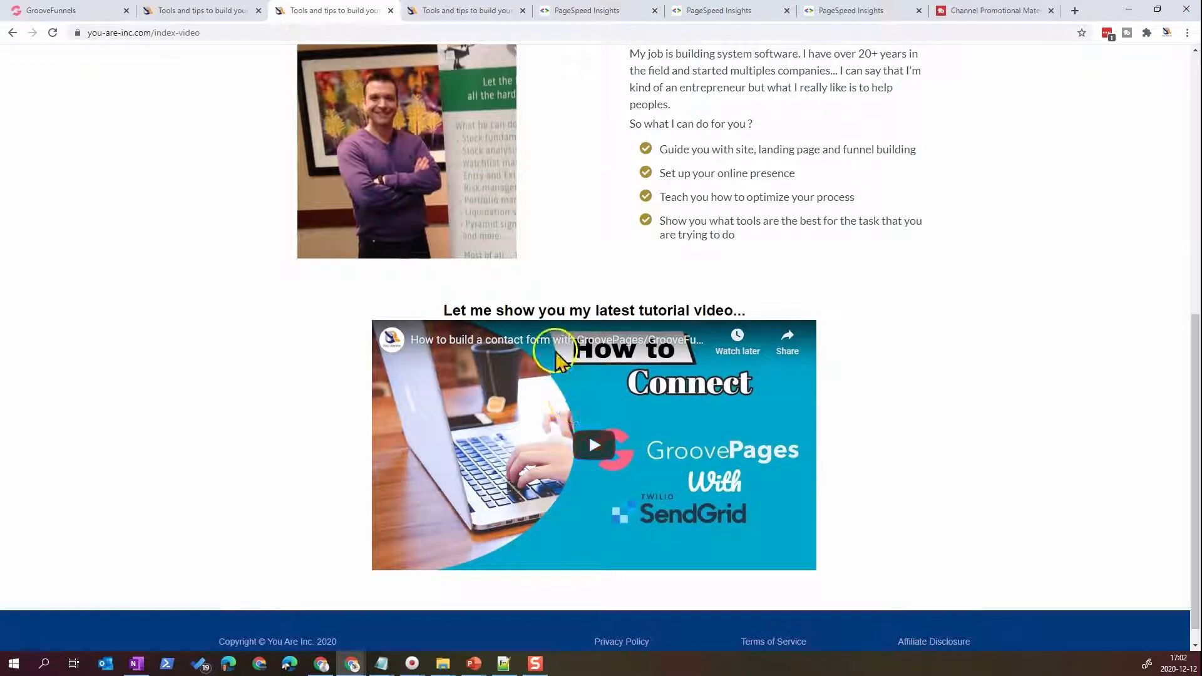
Compare the mobile and desktop PageSpeed Insights results for the index-video page
left_click(723, 12)
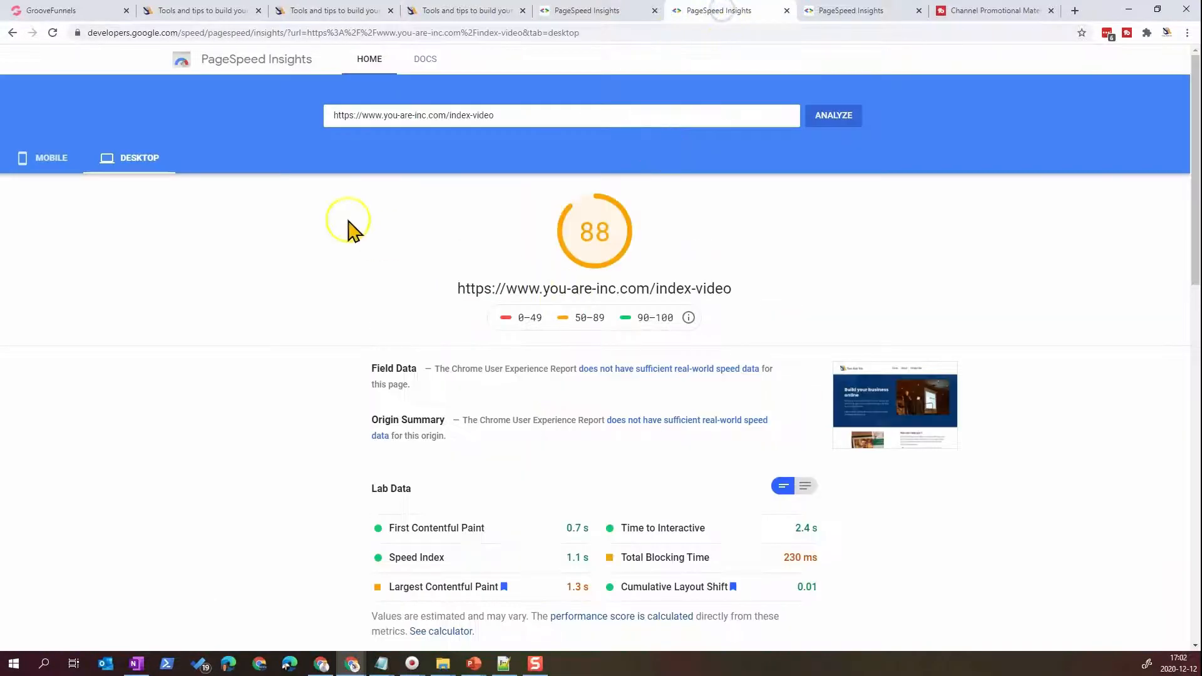
left_click(63, 164)
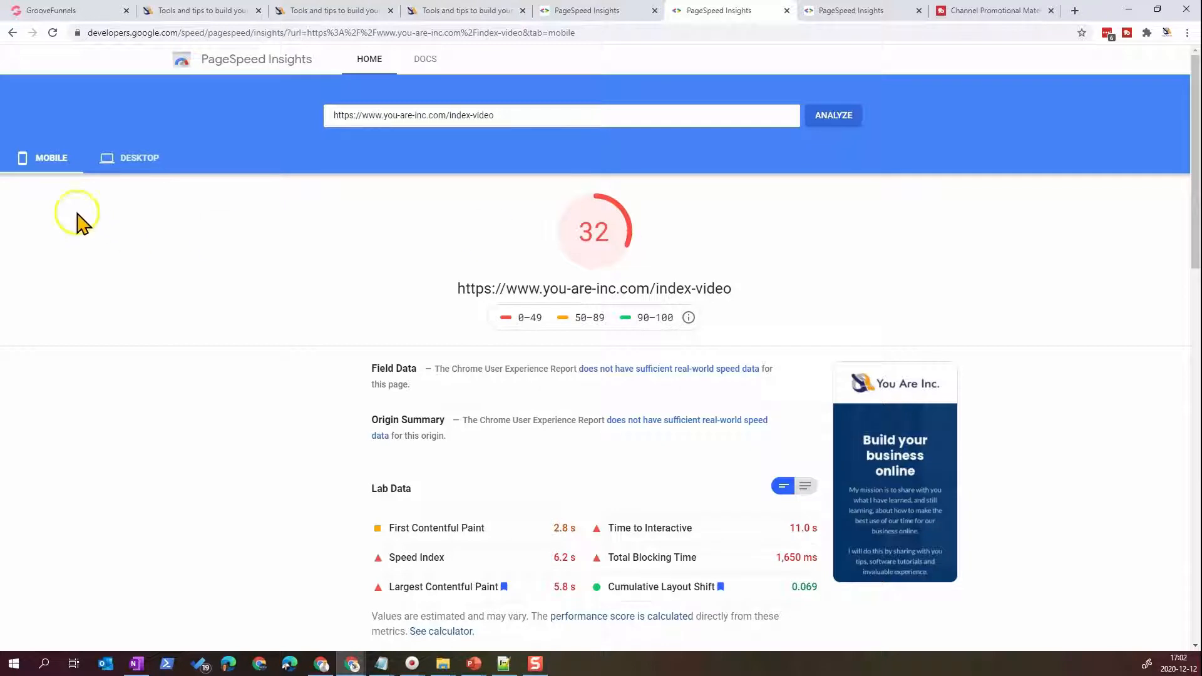
left_click(118, 164)
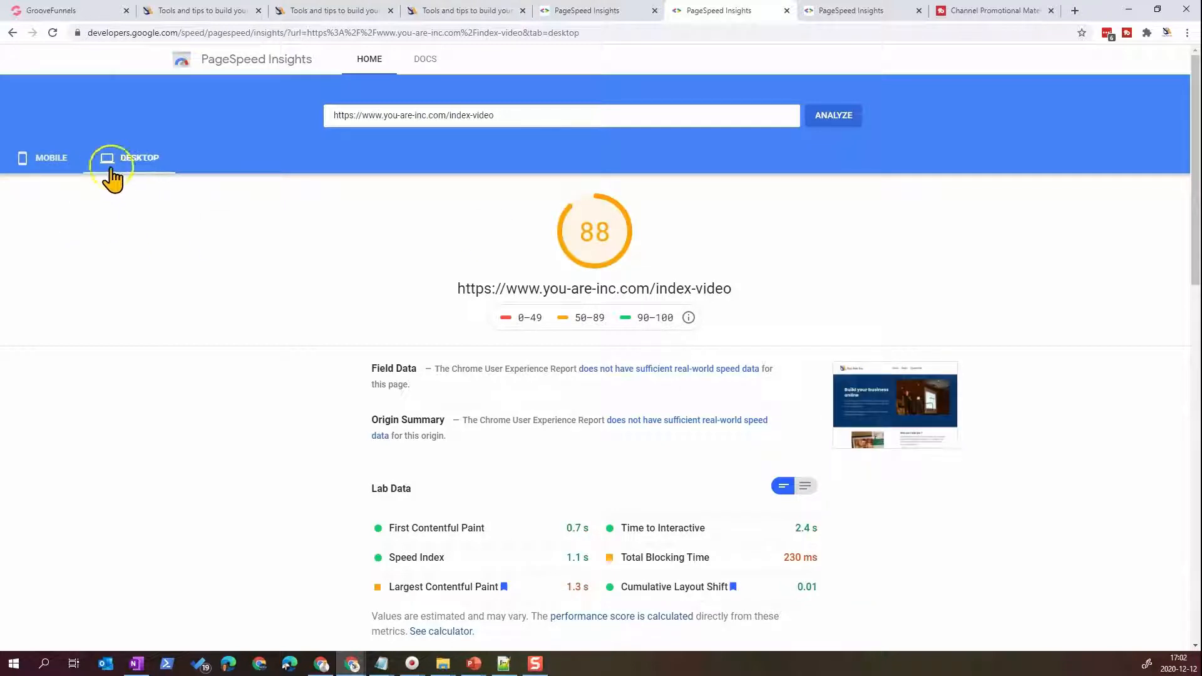
left_click(63, 163)
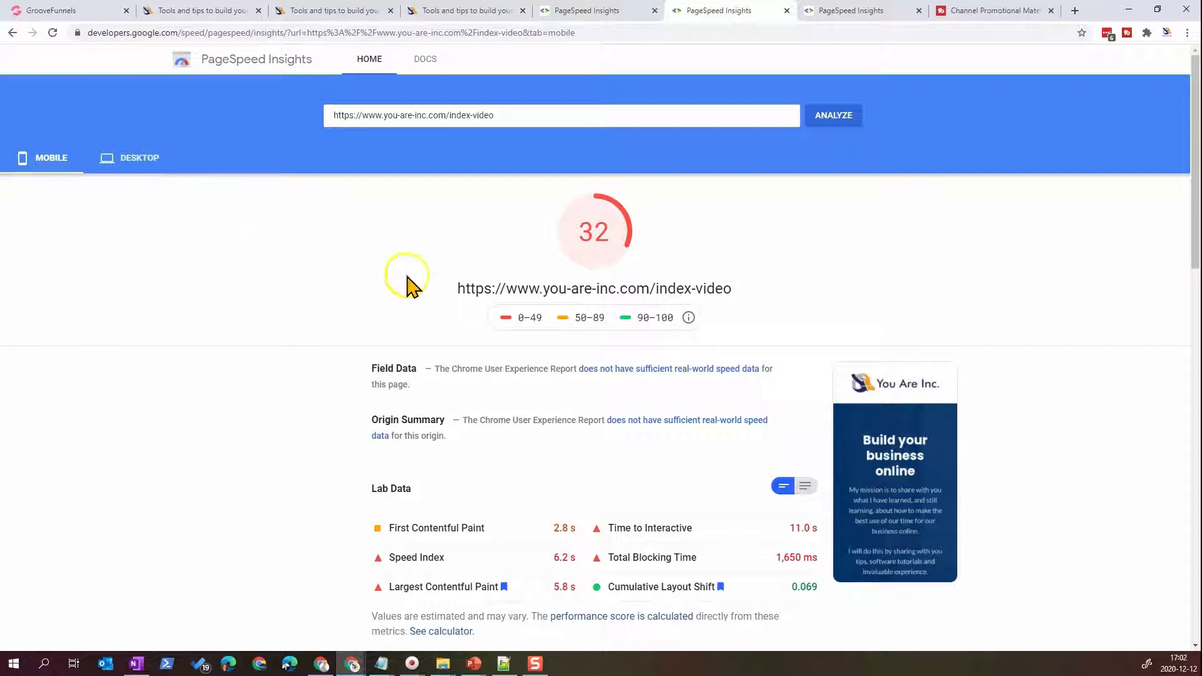
View the tutorial video on the you-are-inc.com/index page and reload the page twice to check how it loads
left_click(336, 12)
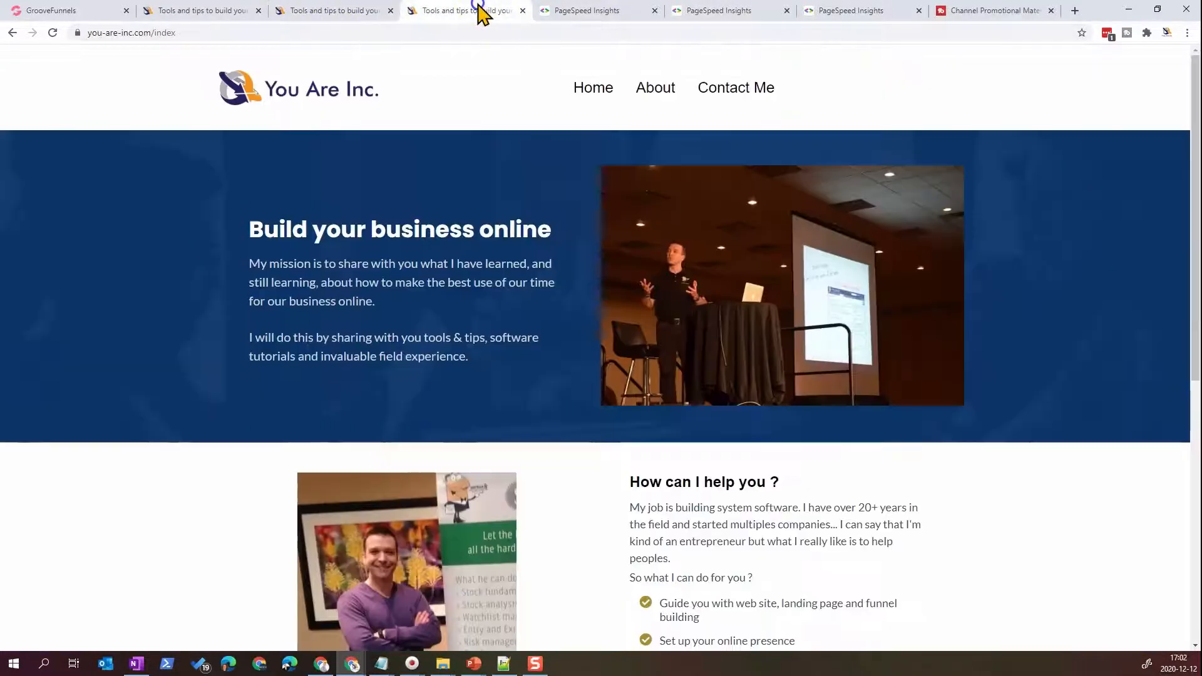
left_click(484, 10)
scroll(519, 216, "down", 8)
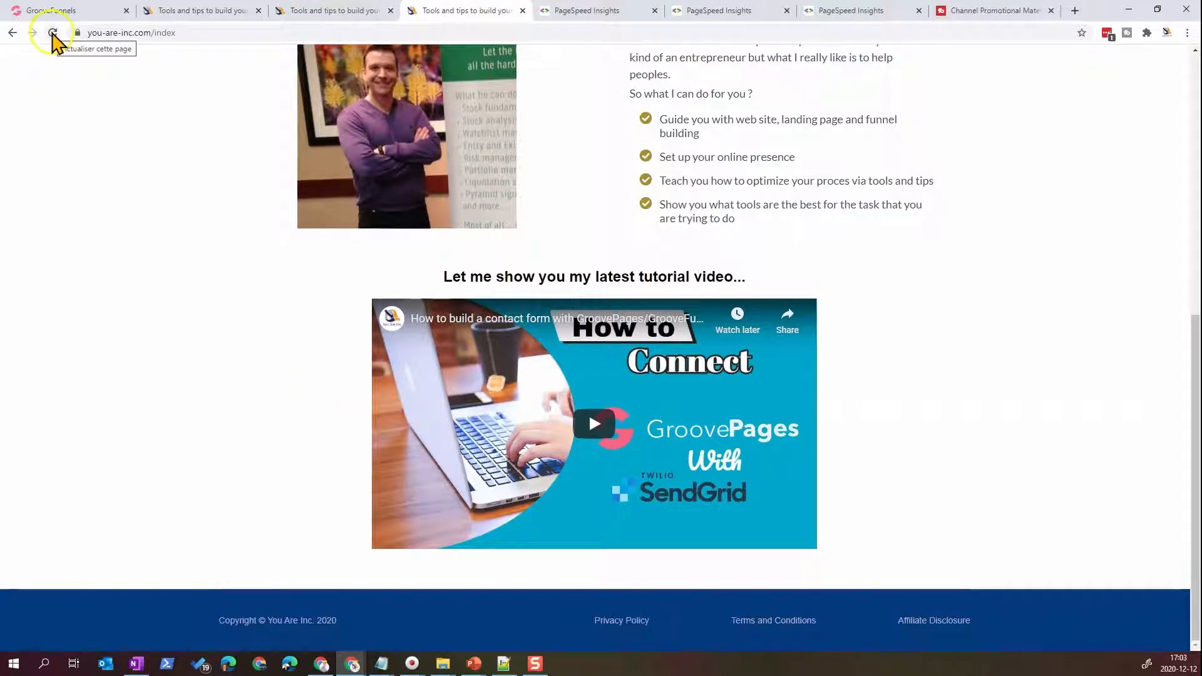
left_click(54, 35)
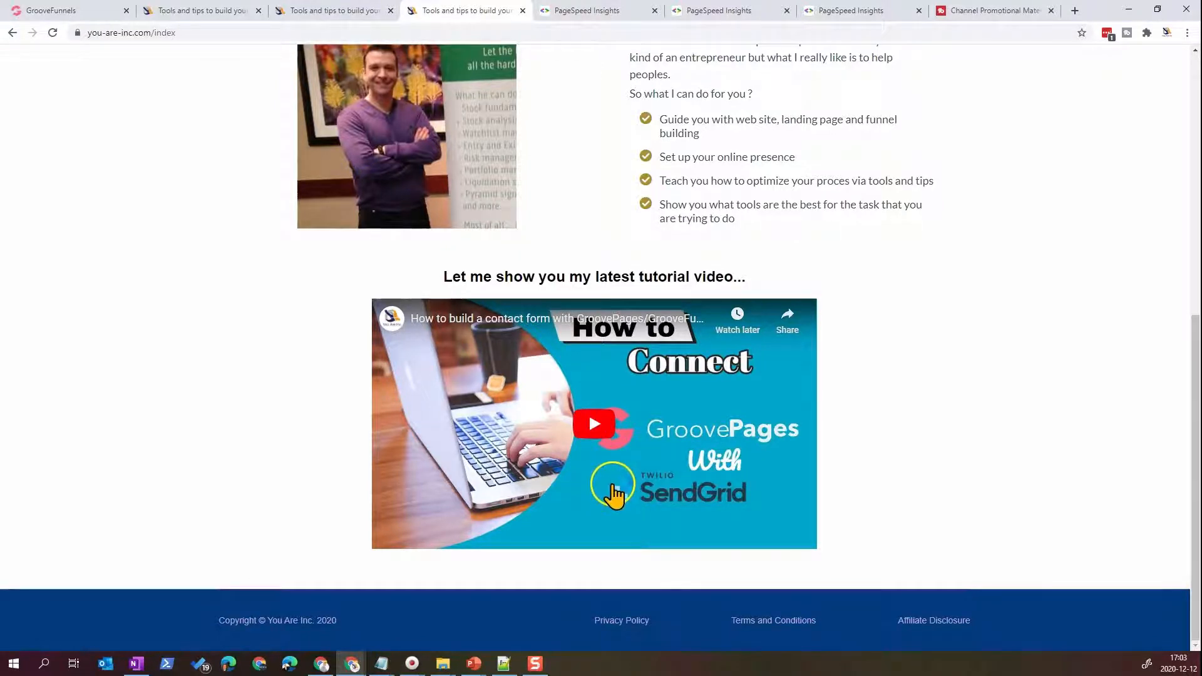
left_click(53, 34)
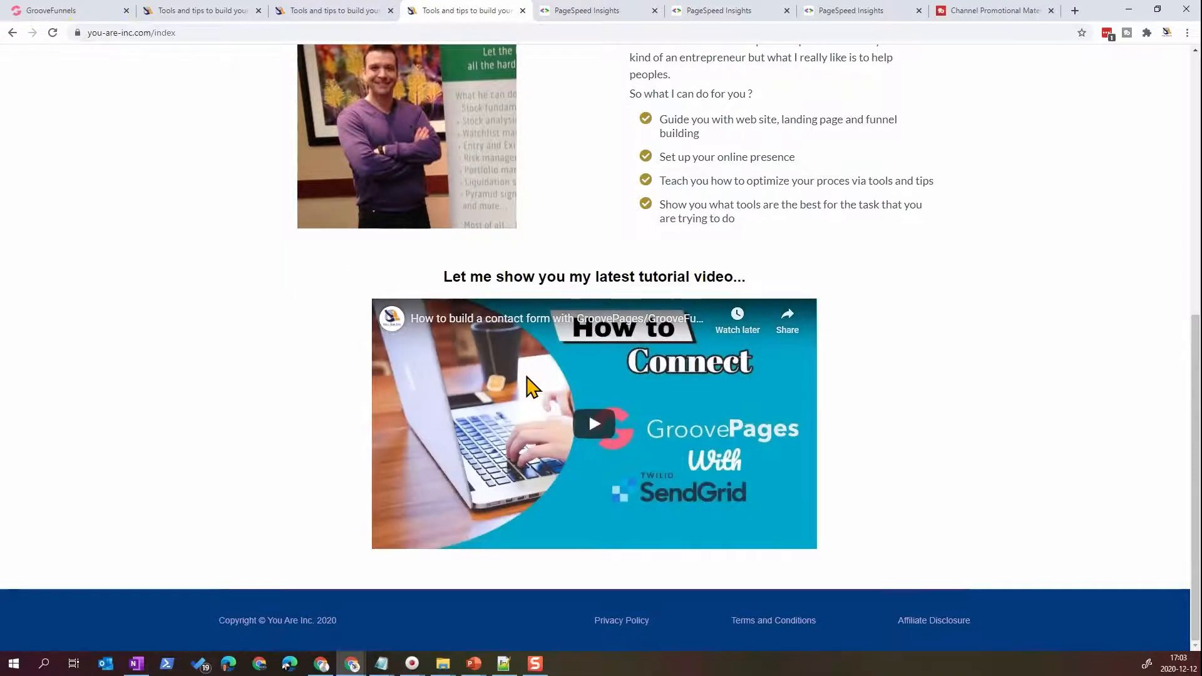
Check the mobile and desktop PageSpeed Insights results for the you-are-inc.com/index page
left_click(593, 10)
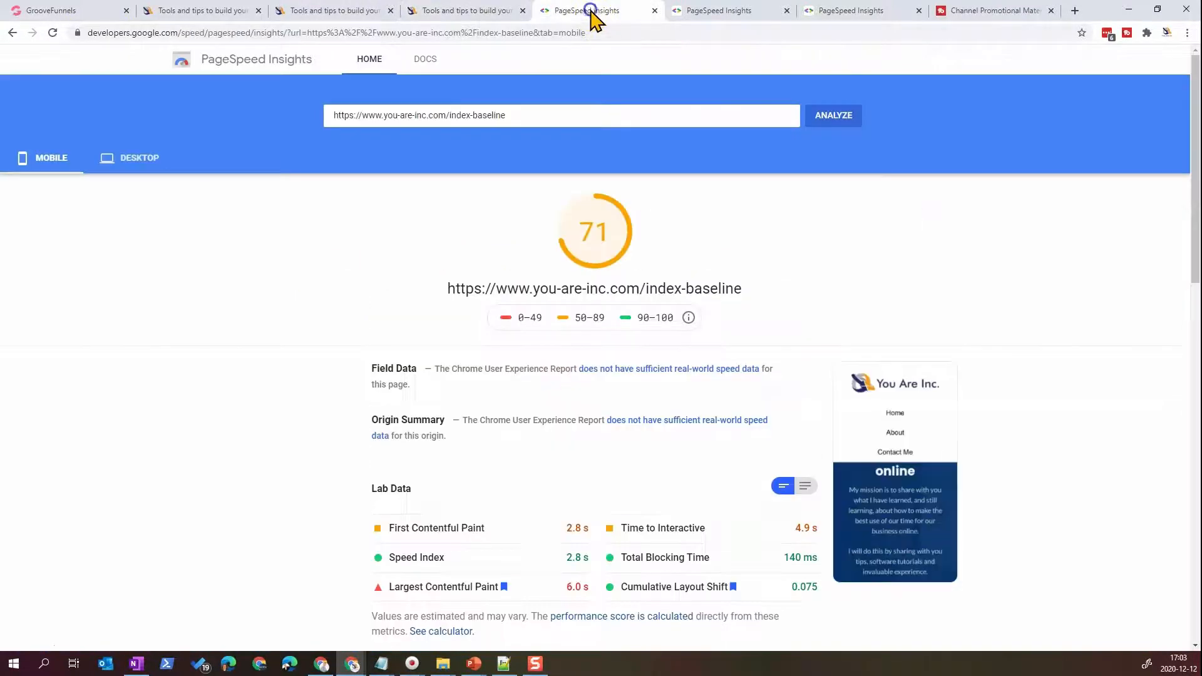
left_click(828, 14)
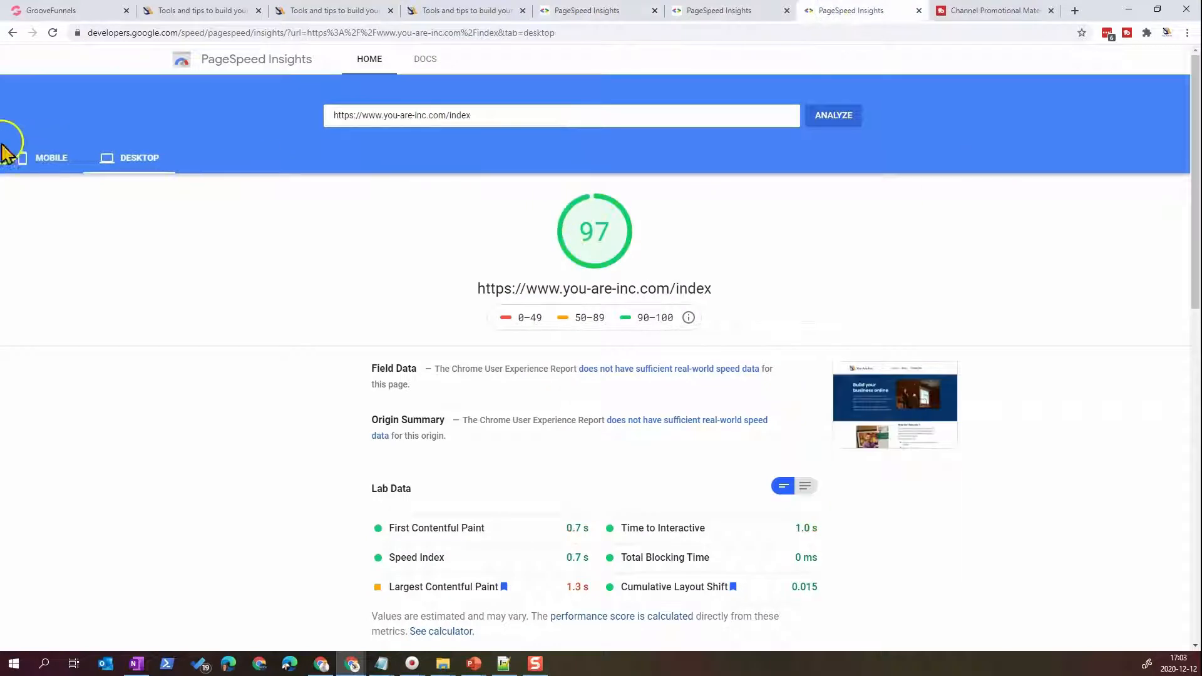
left_click(44, 161)
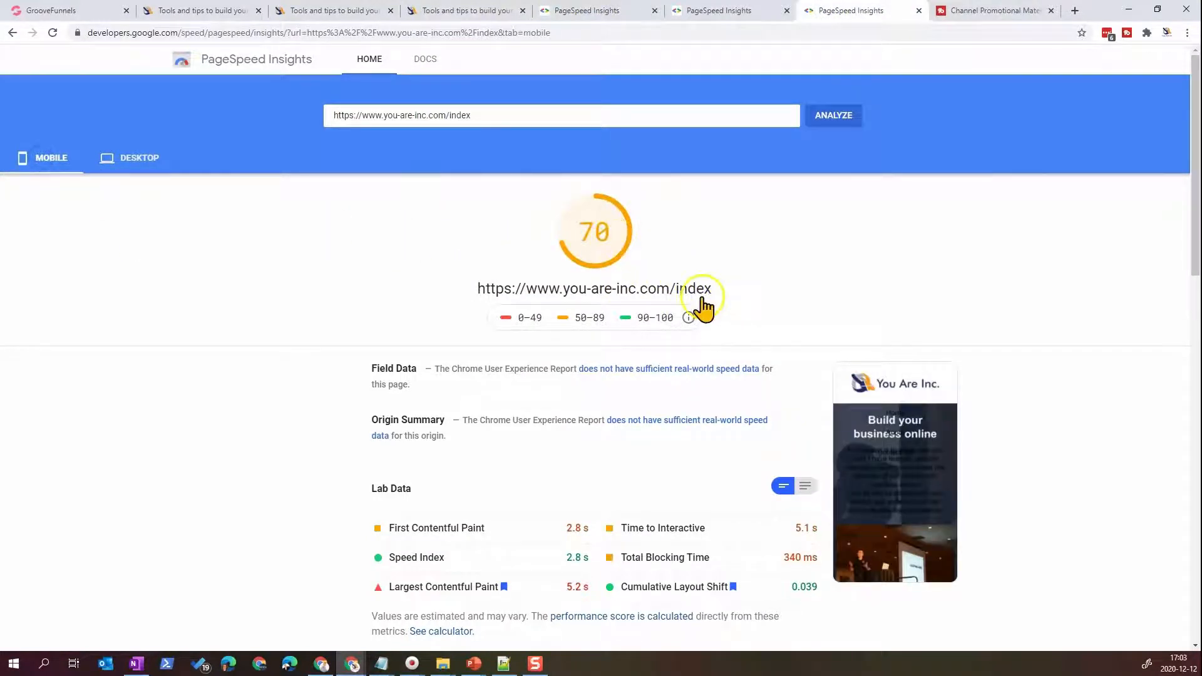
left_click(129, 159)
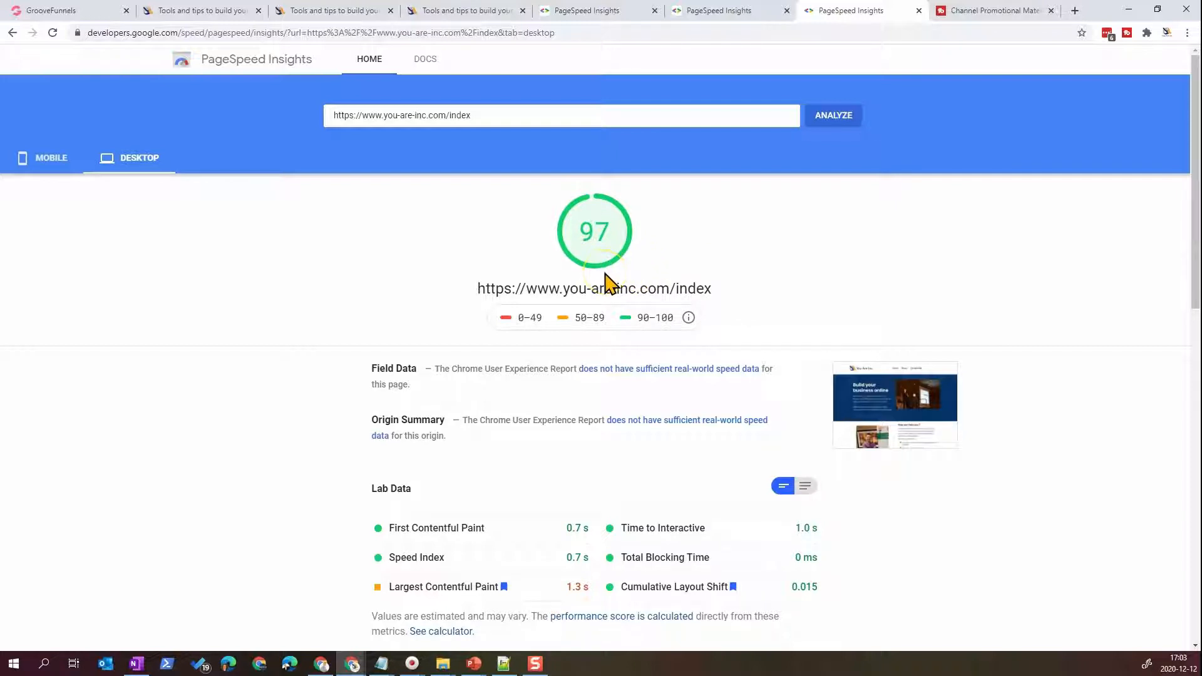
left_click(728, 174)
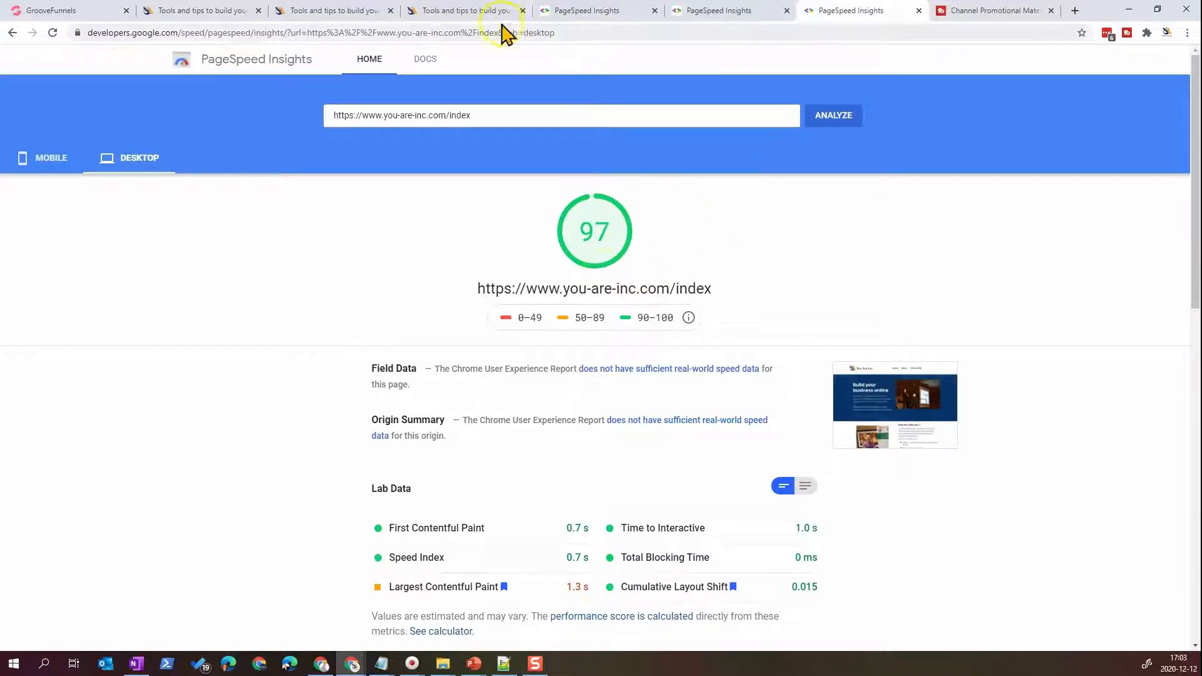
Look over the you-are-inc.com/index page from its header to the embedded latest tutorial video
left_click(424, 13)
scroll(531, 242, "up", 10)
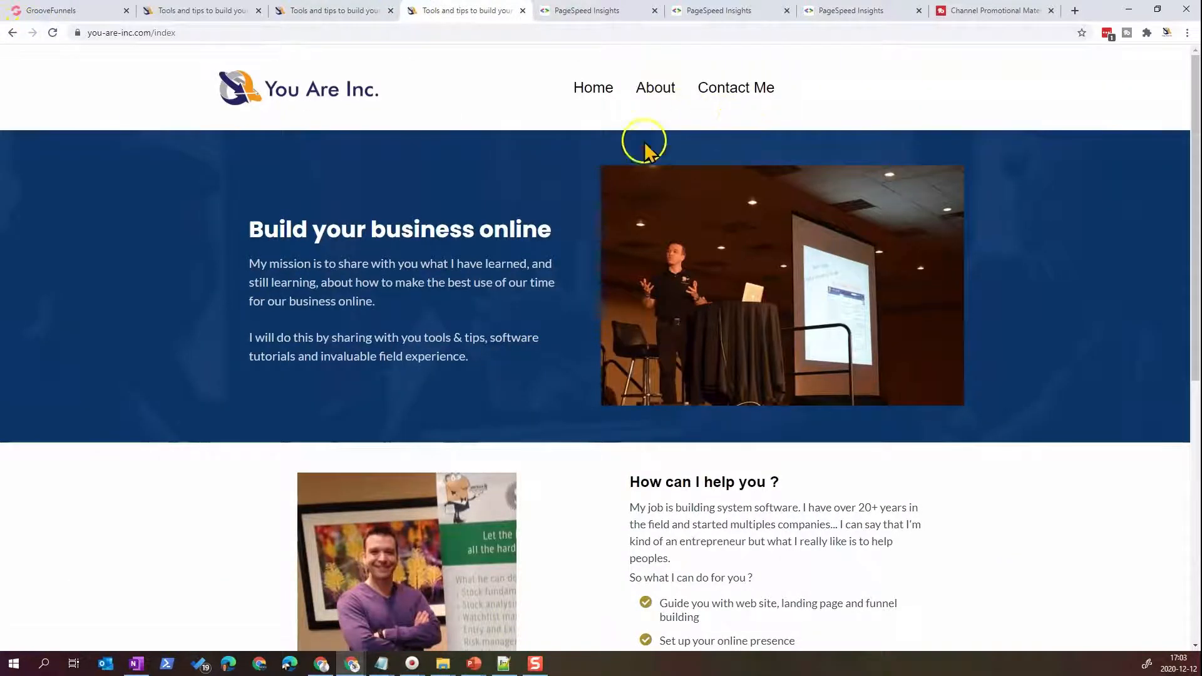
scroll(691, 190, "down", 6)
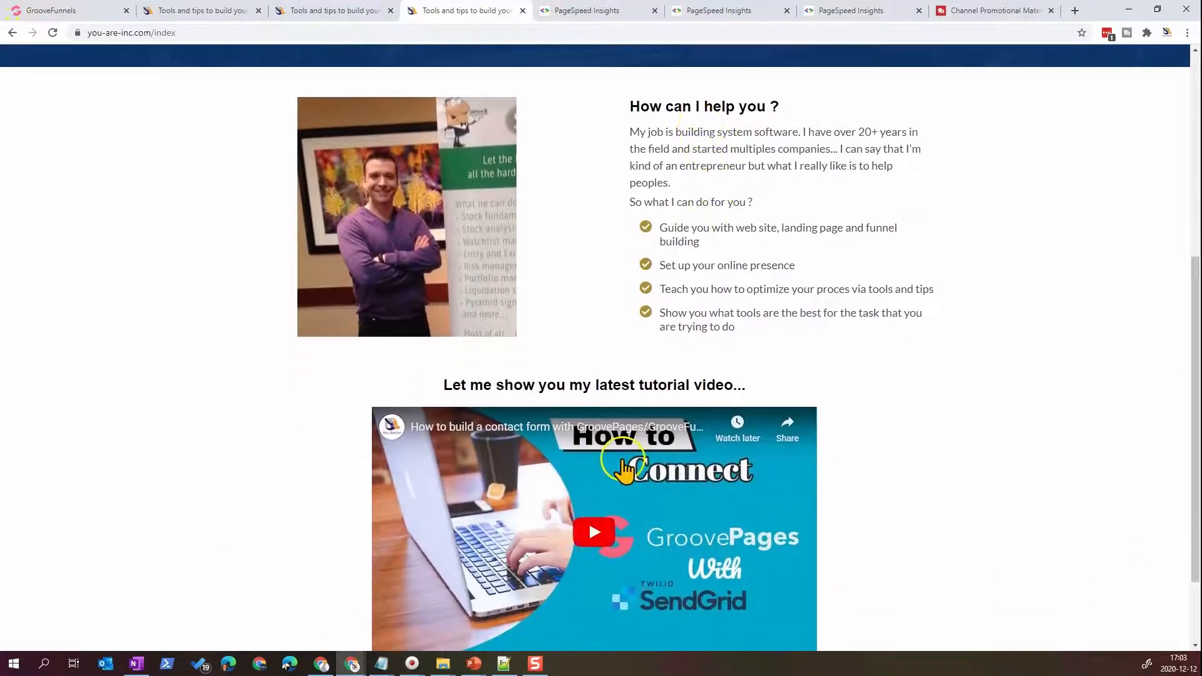
scroll(625, 470, "down", 2)
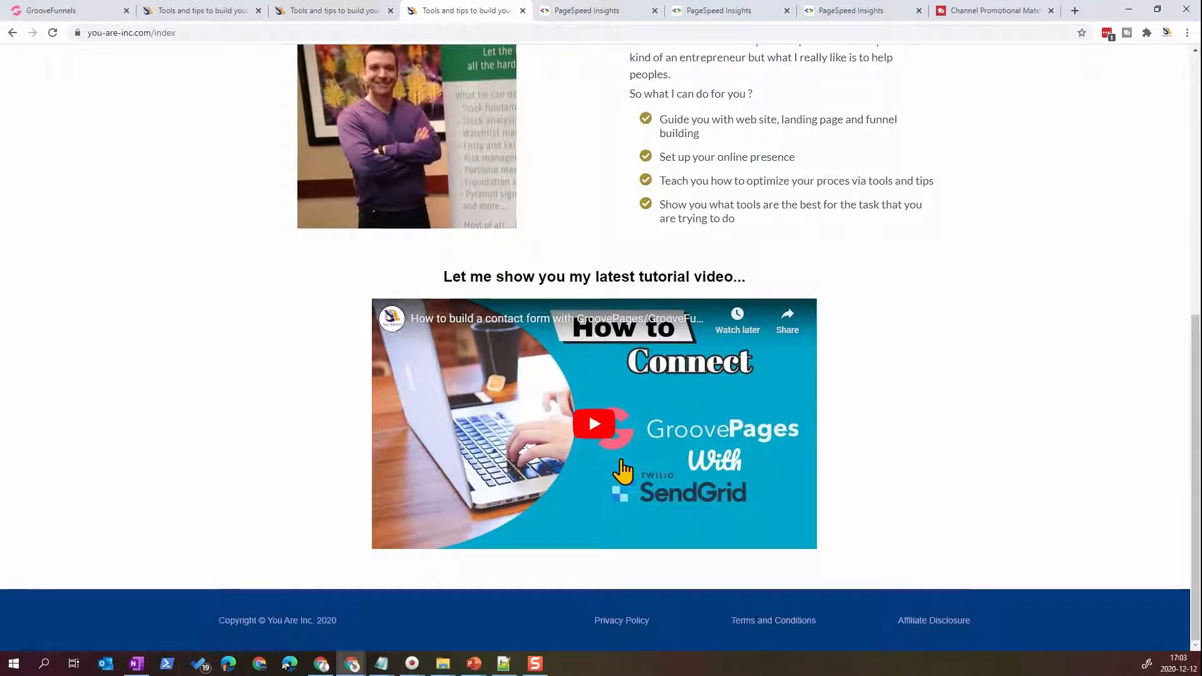
scroll(622, 461, "up", 8)
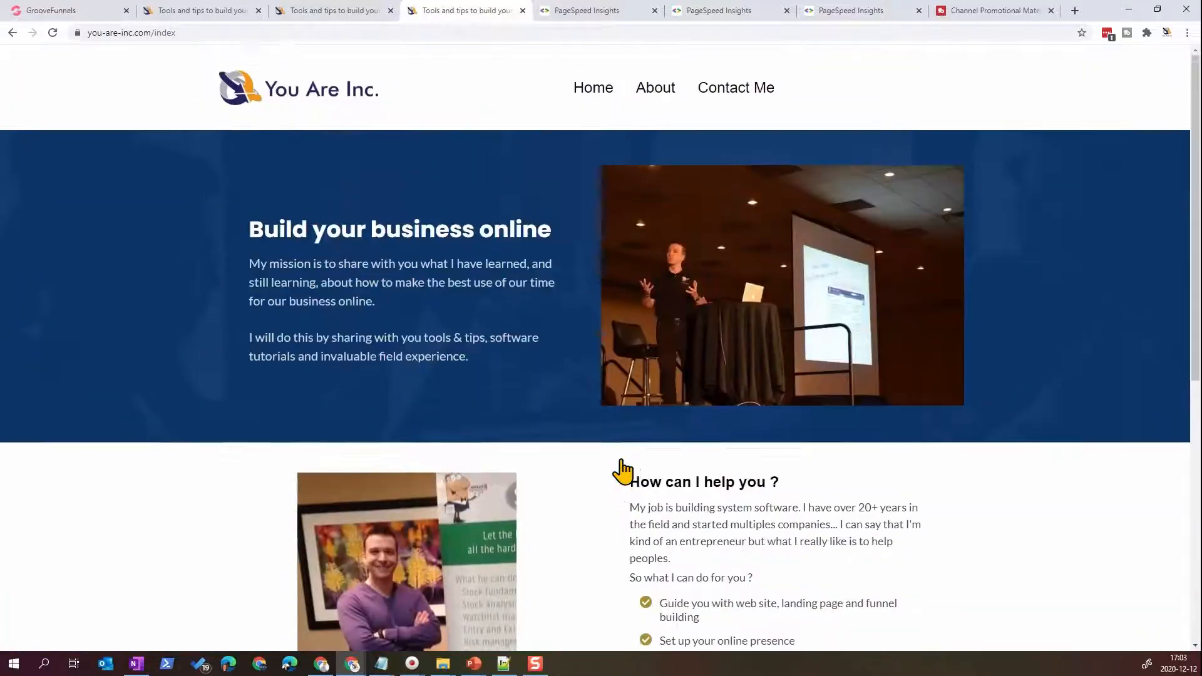
scroll(622, 462, "down", 8)
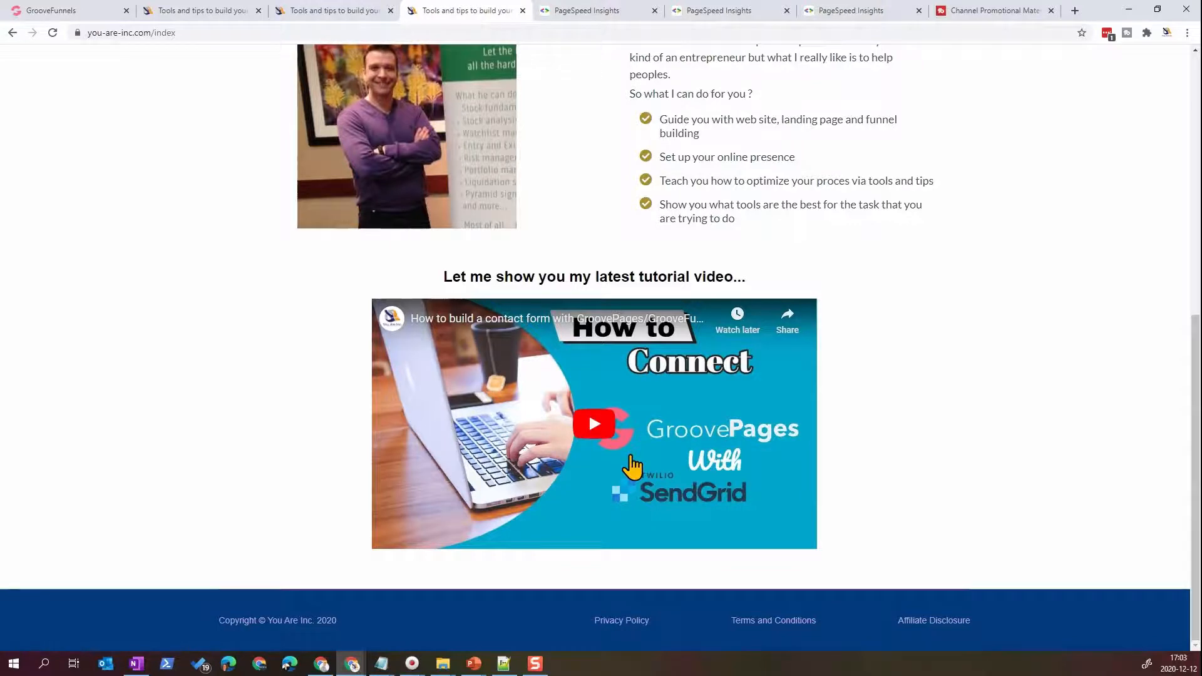
scroll(632, 466, "up", 8)
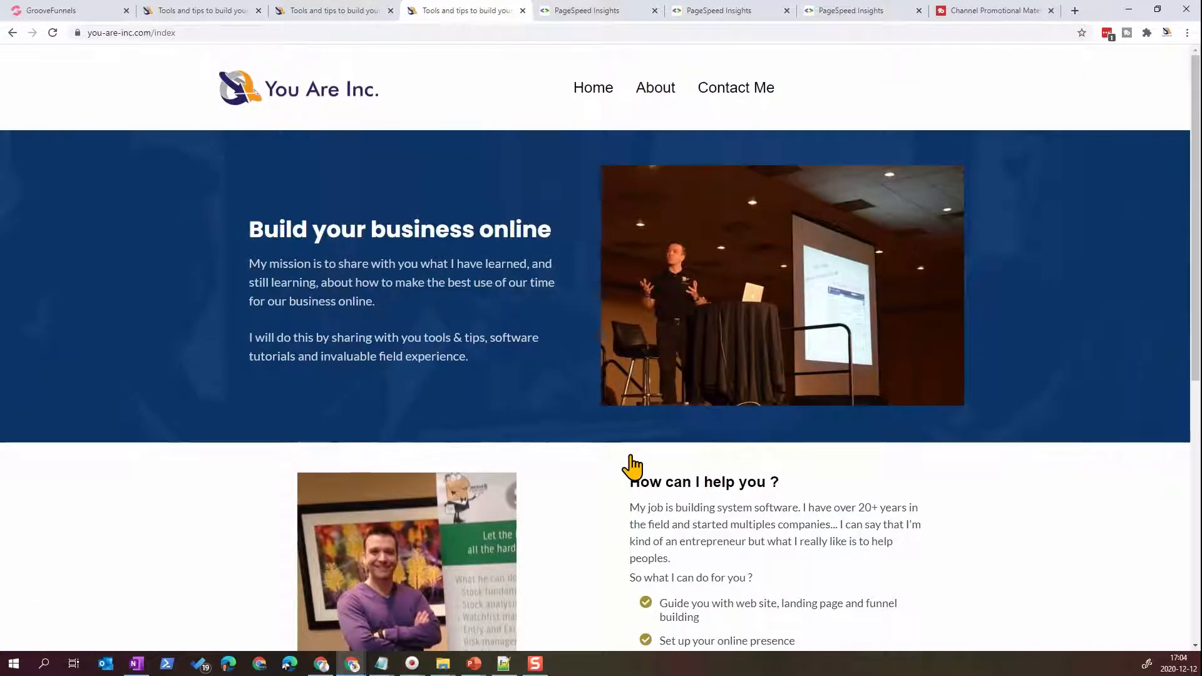
scroll(632, 466, "down", 7)
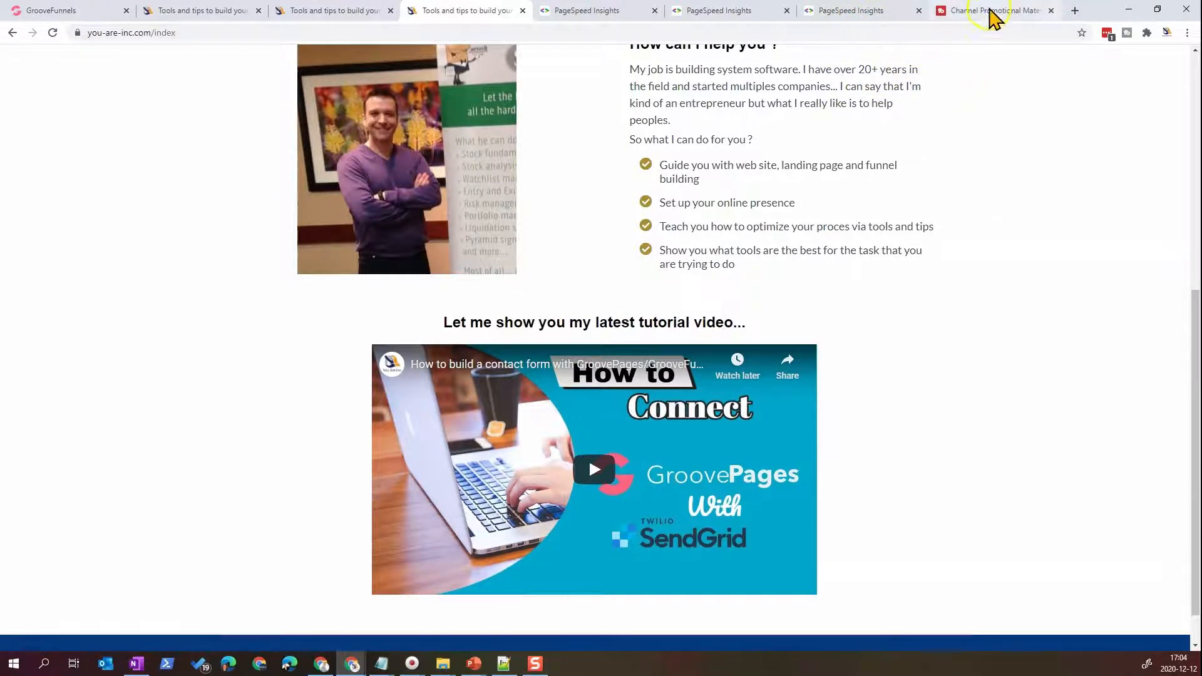
Switch to TubeBuddy's Promo Materials page and copy the permanent link for Most Recent Upload (* for Embedding)
left_click(993, 11)
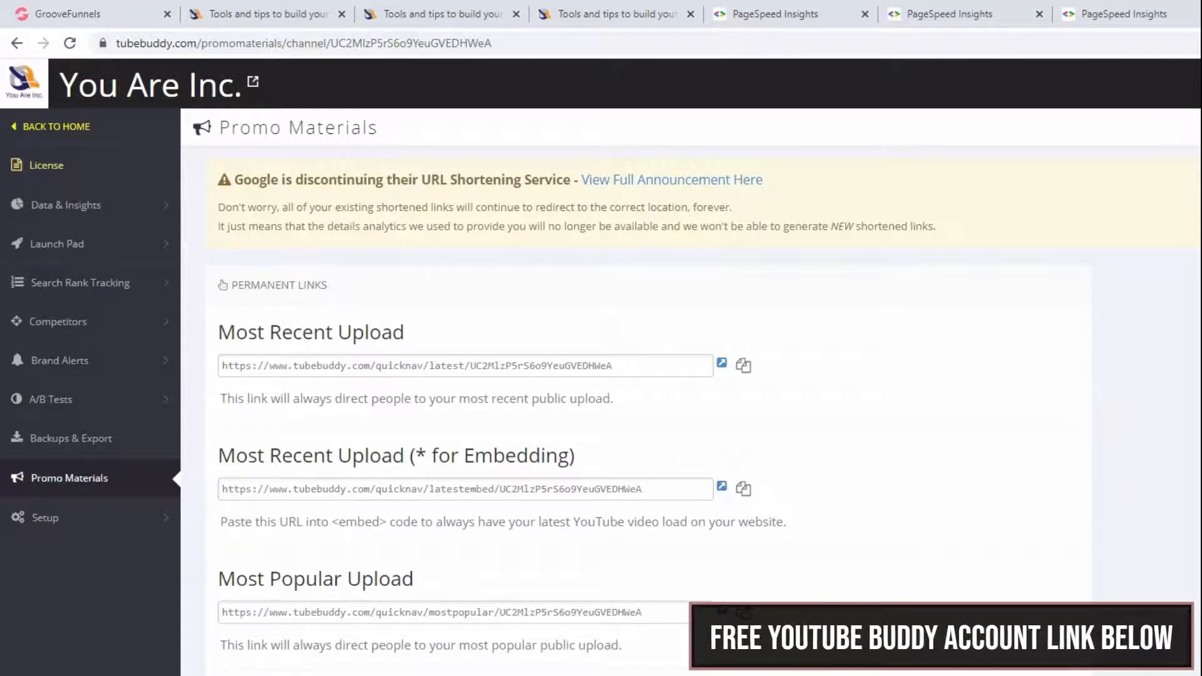
scroll(401, 479, "down", 3)
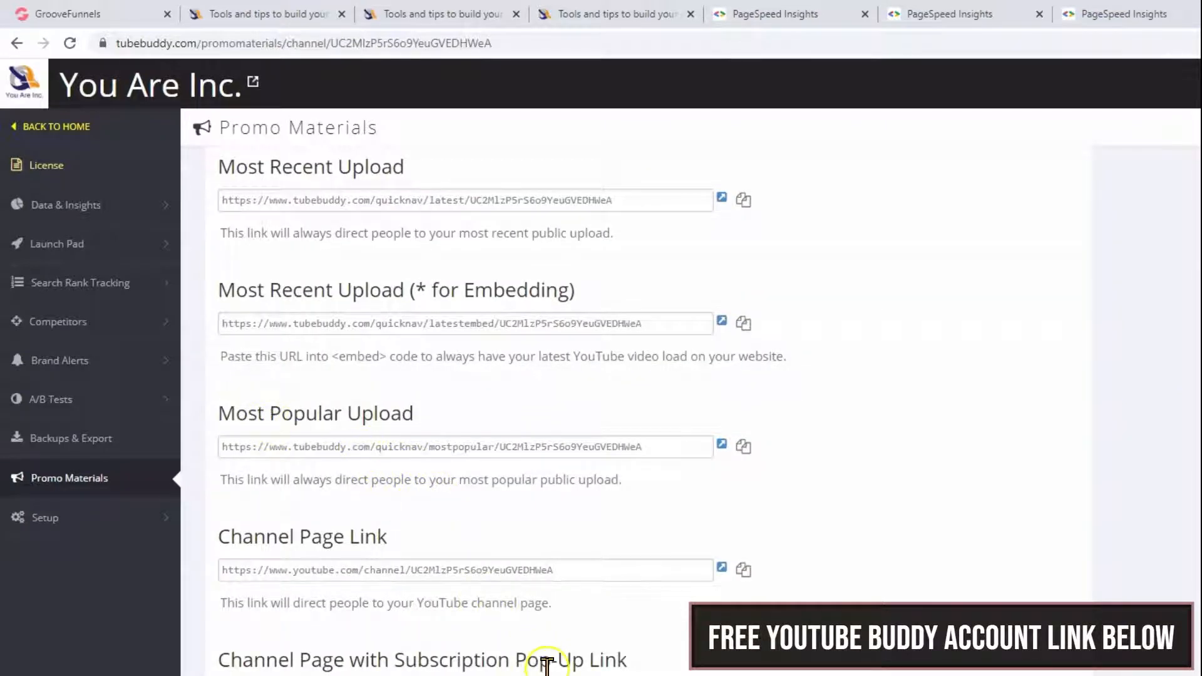
scroll(507, 661, "down", 2)
scroll(498, 657, "up", 2)
scroll(347, 450, "up", 1)
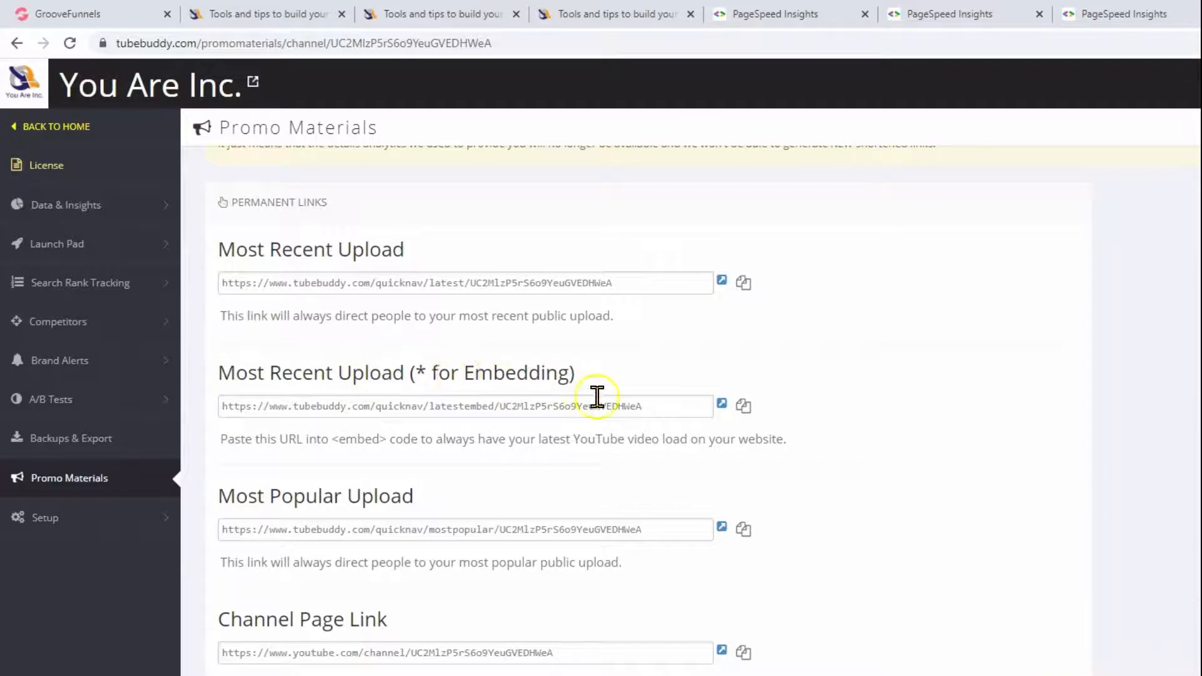
left_click(671, 406)
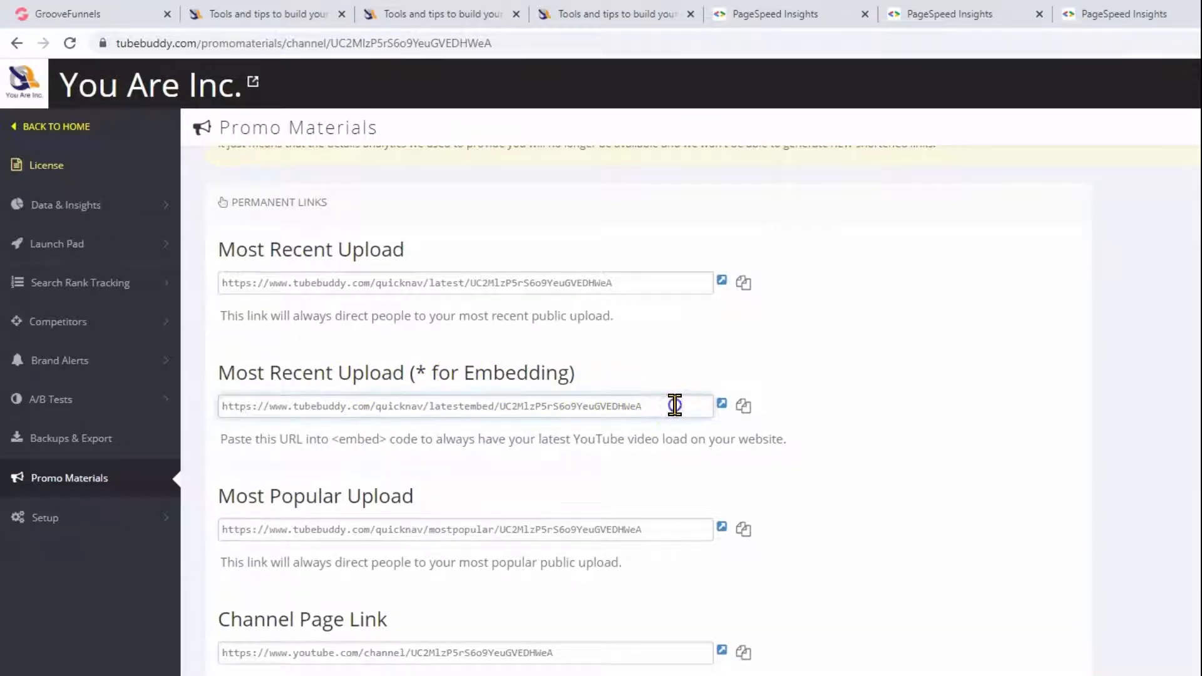
left_click_drag(675, 406, 238, 406)
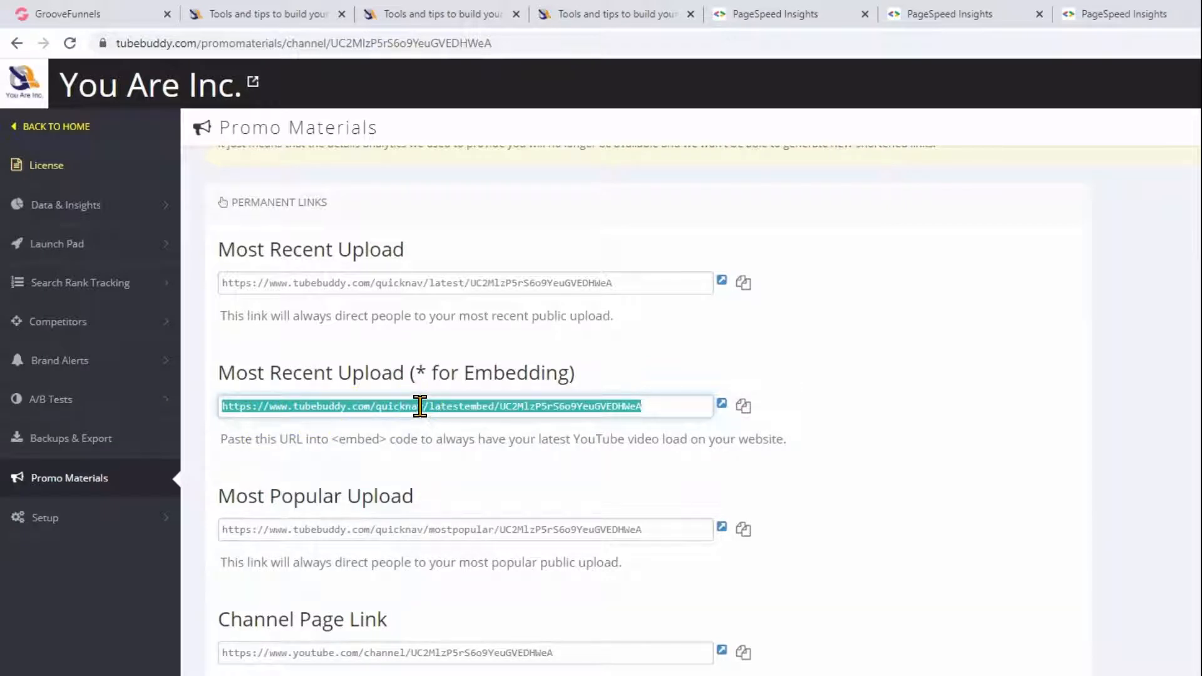
left_click(743, 407)
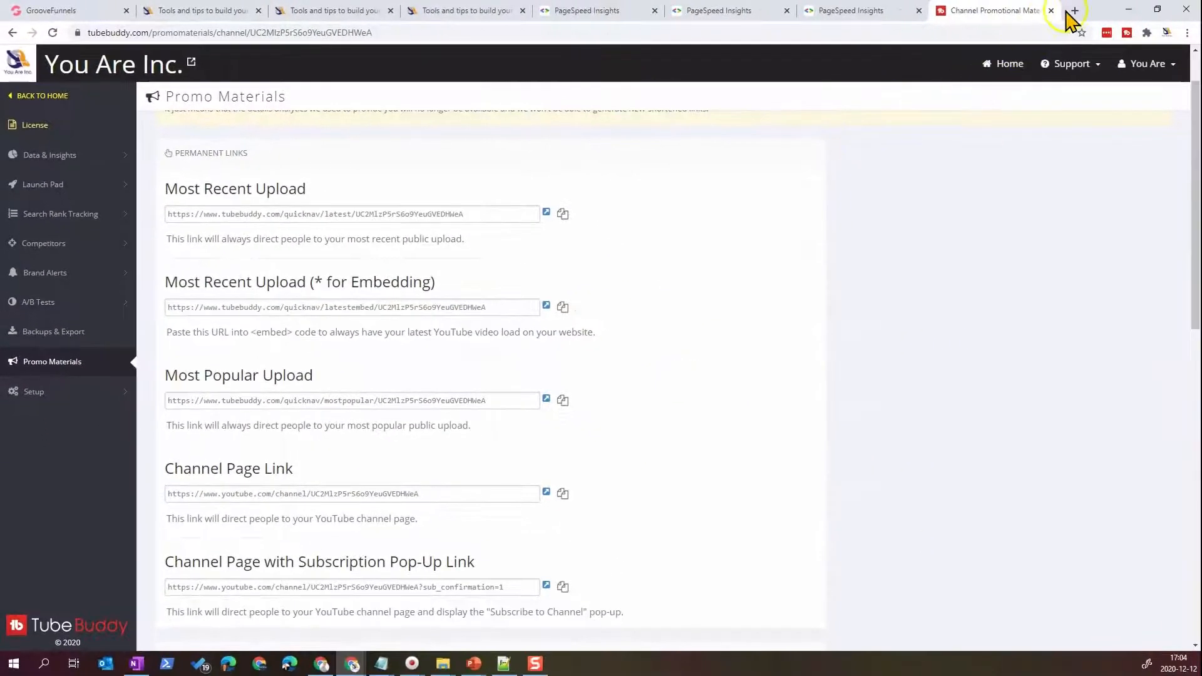
Test the copied latest-upload embed link in a new browser tab, and close that tab
left_click(1074, 11)
key("ctrl+v")
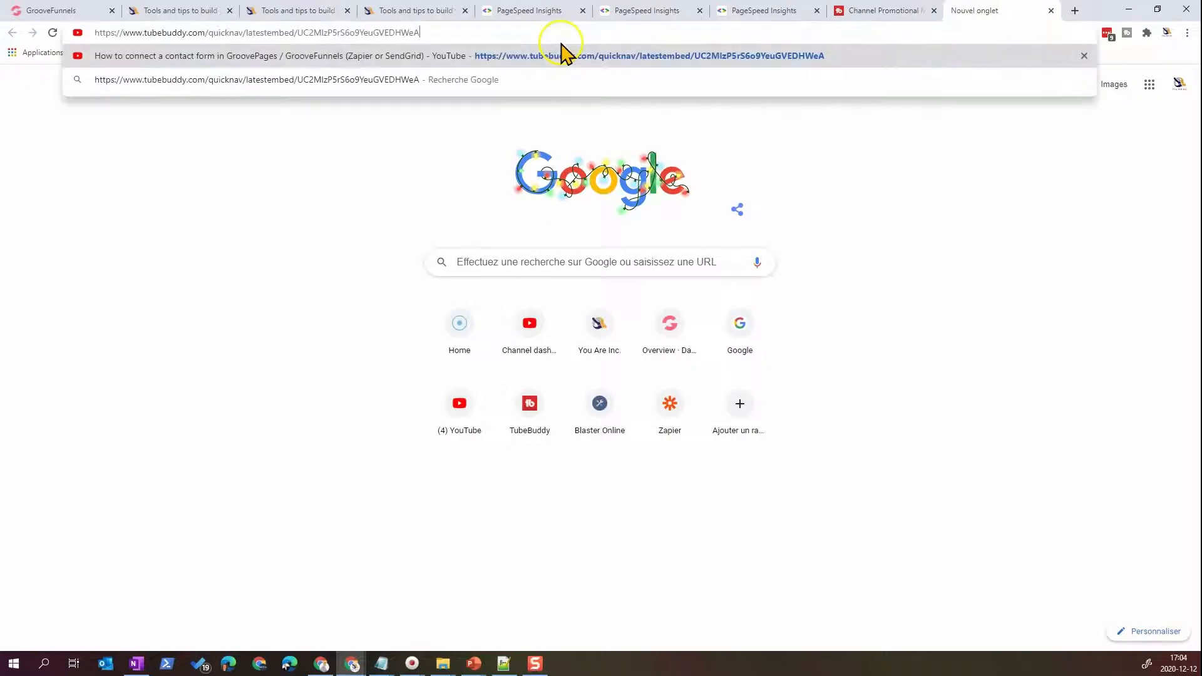
key("Return")
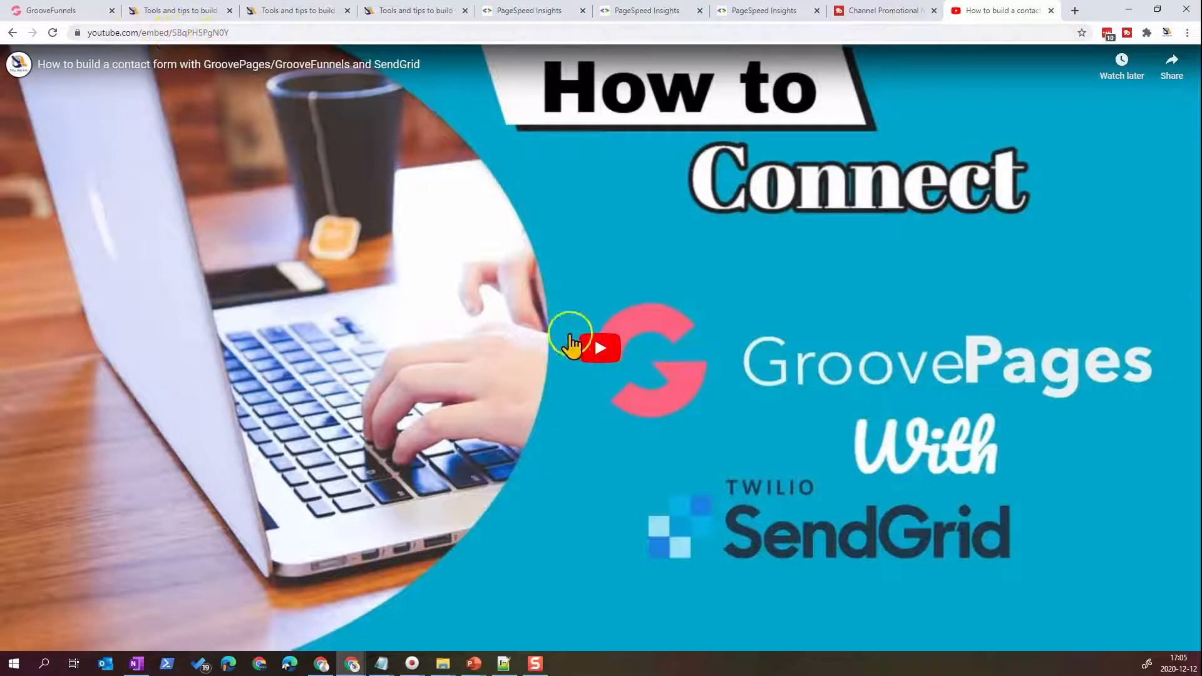
left_click(1051, 10)
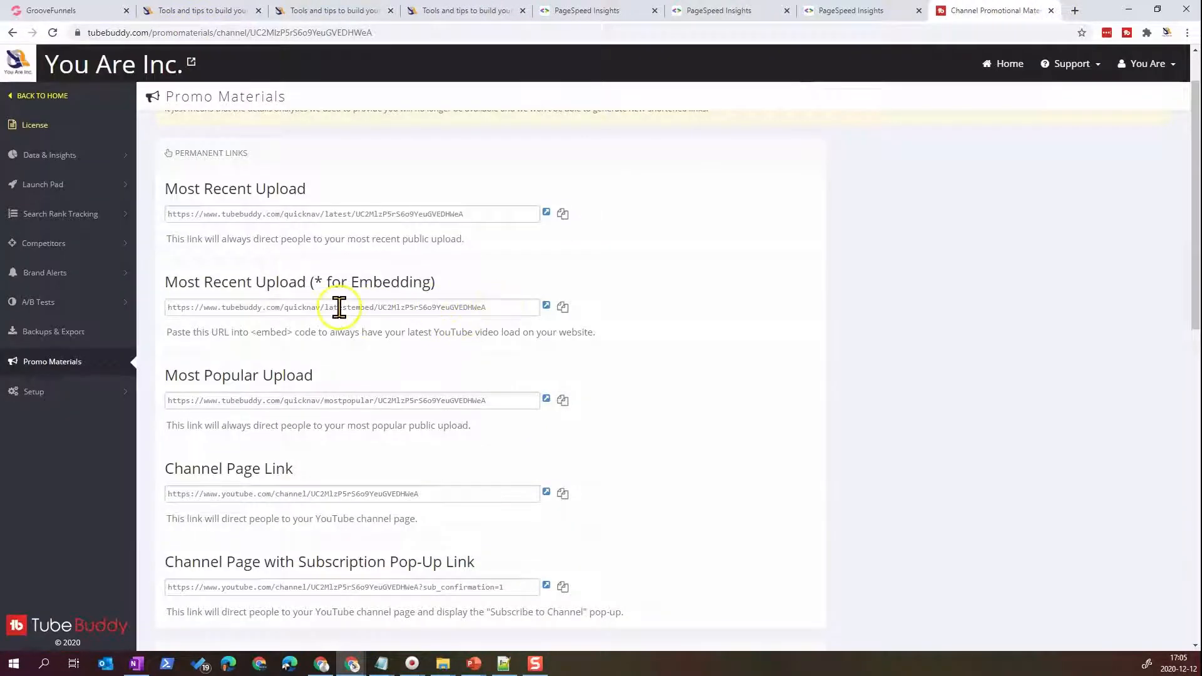
Switch to the GroovePages builder, open the Home Video page and show the configuration of its tutorial video element
left_click(88, 10)
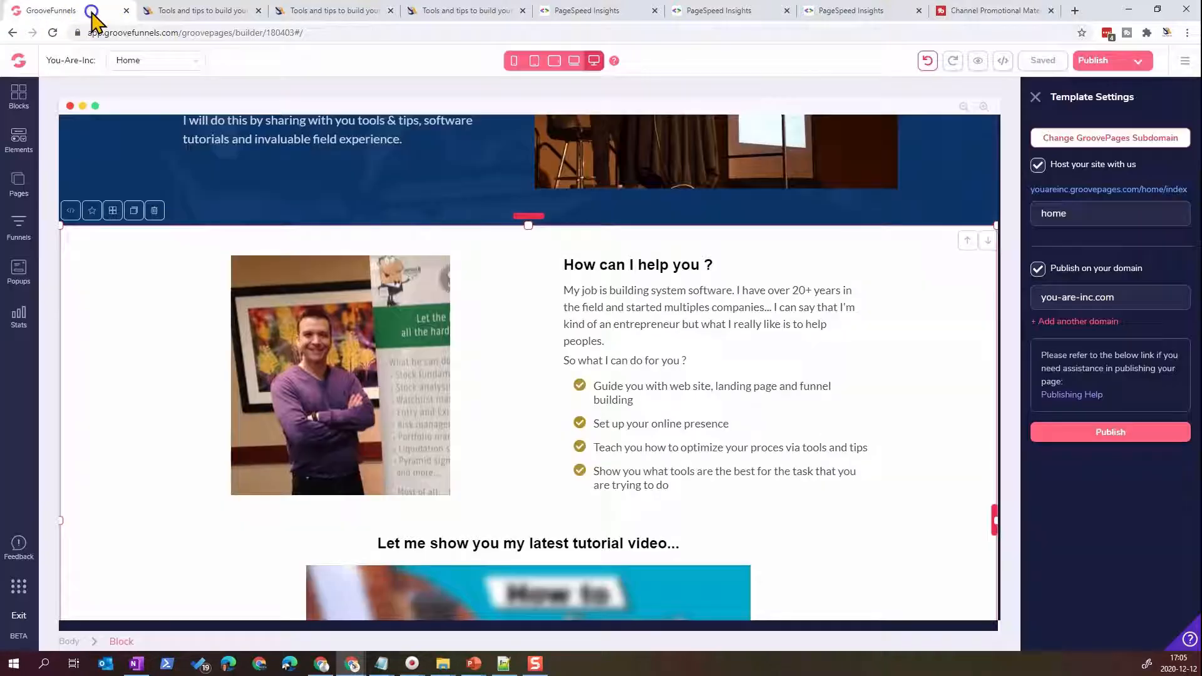
left_click(145, 60)
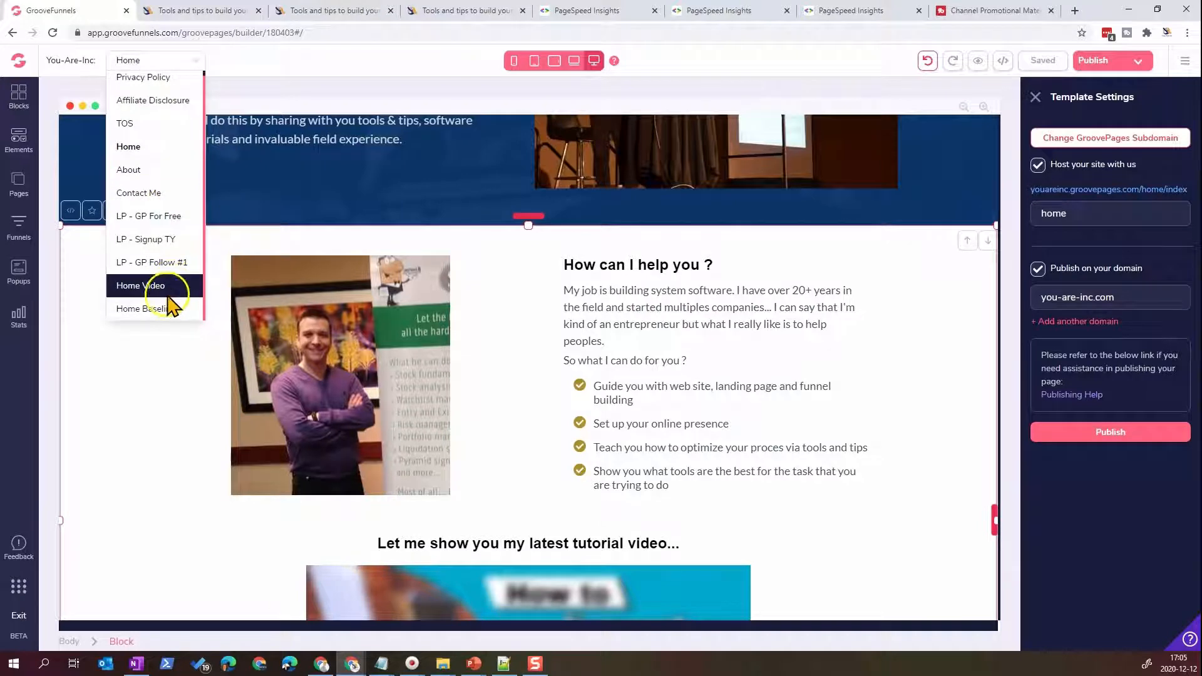
left_click(168, 290)
scroll(620, 425, "down", 4)
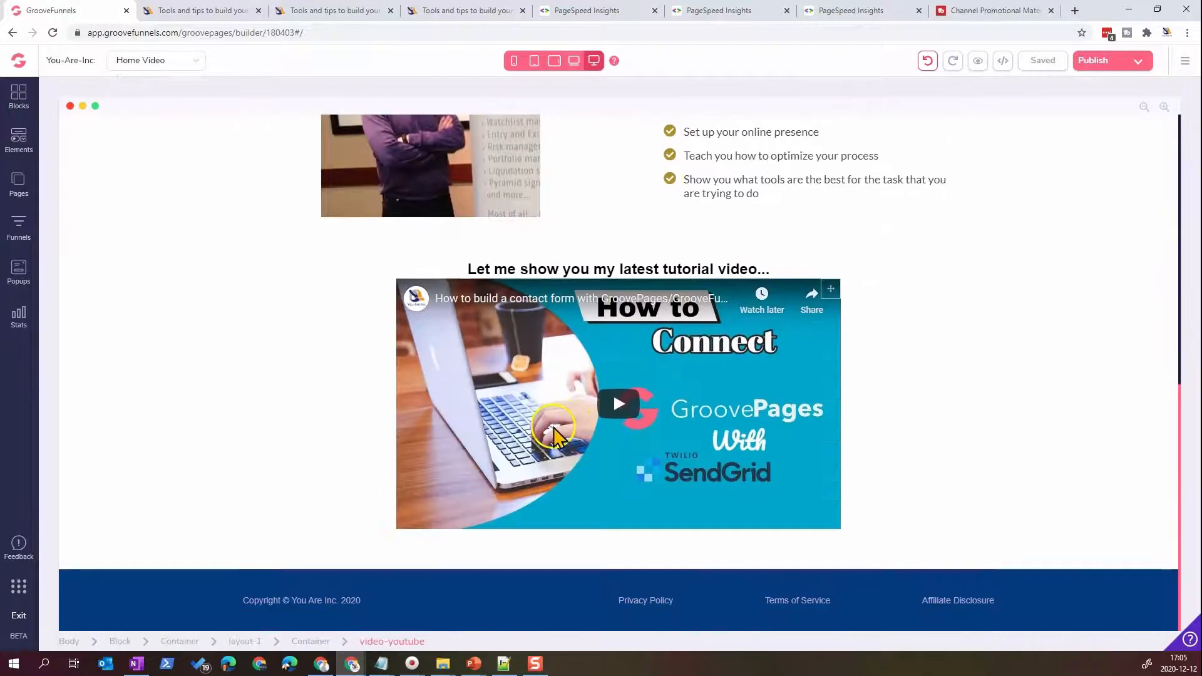
left_click(661, 361)
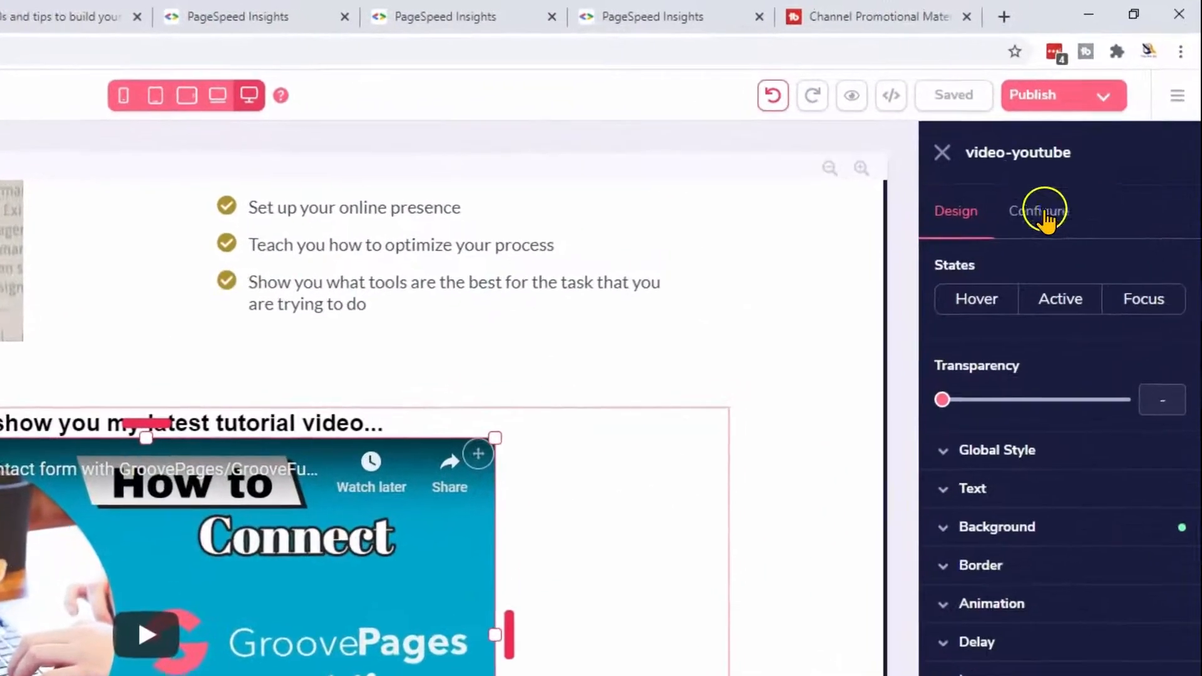
left_click(1097, 134)
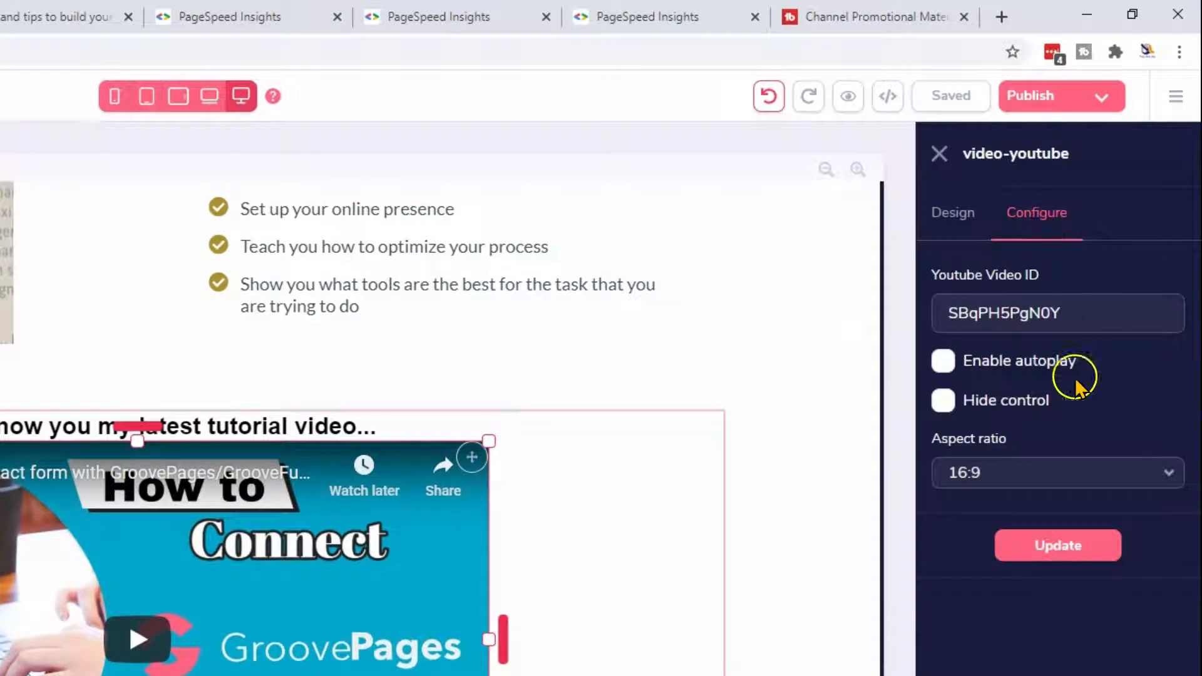
left_click(1009, 313)
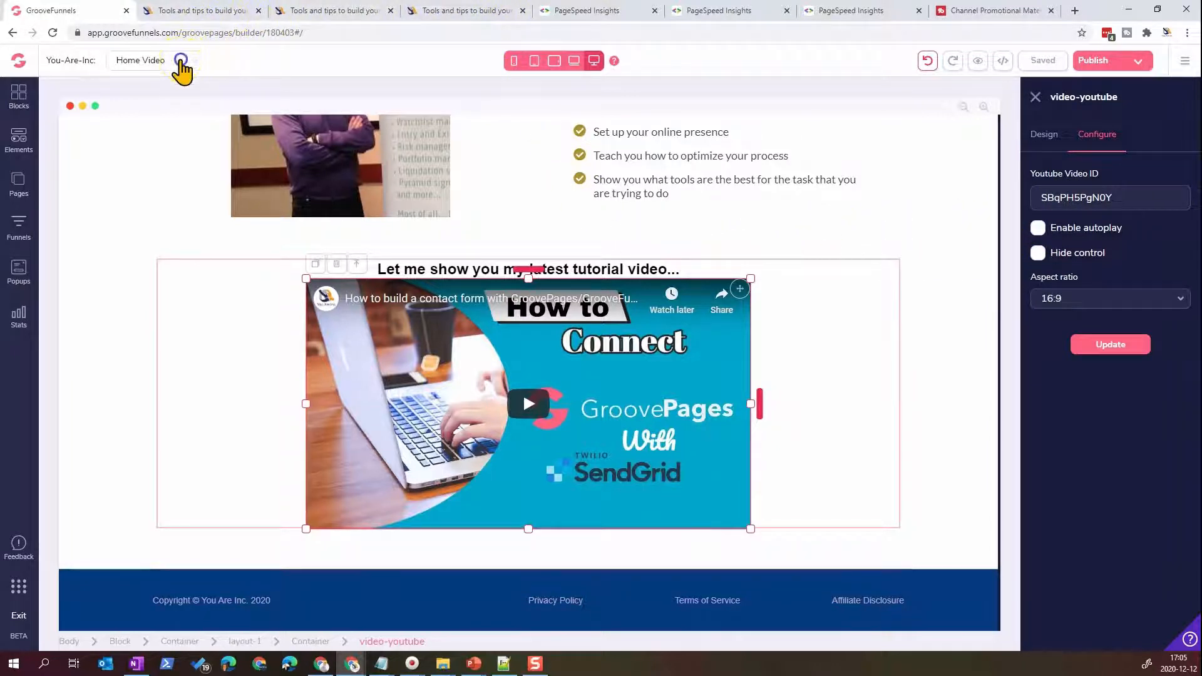
left_click(182, 61)
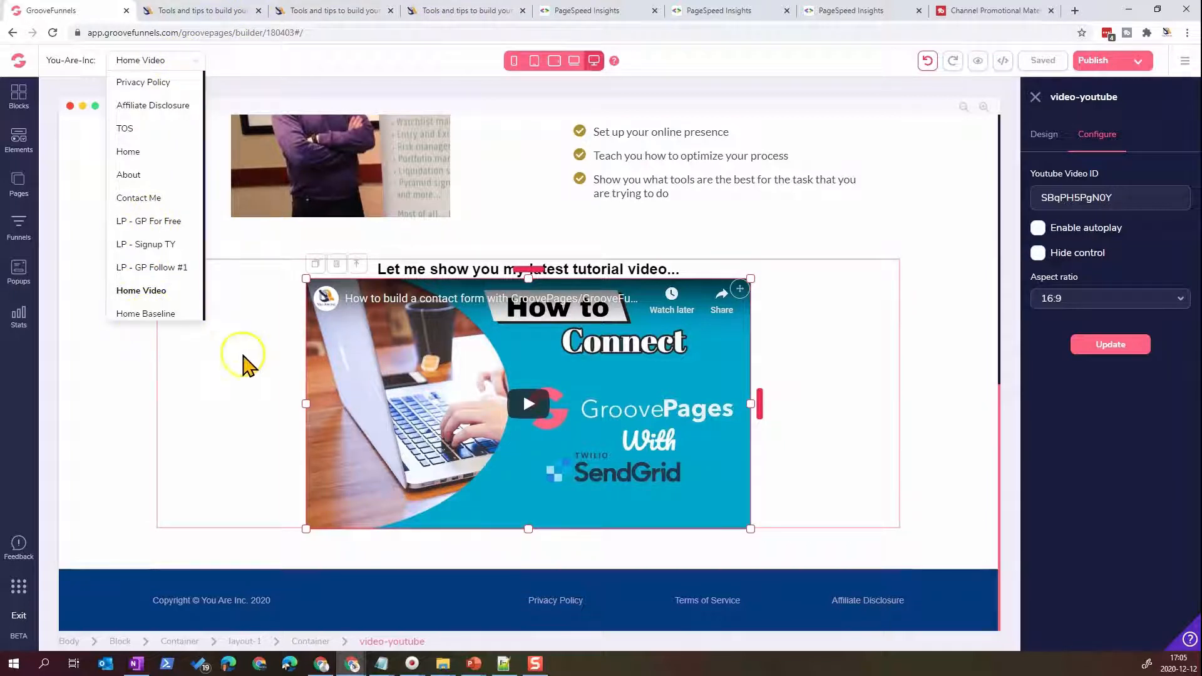
left_click(253, 358)
left_click(833, 216)
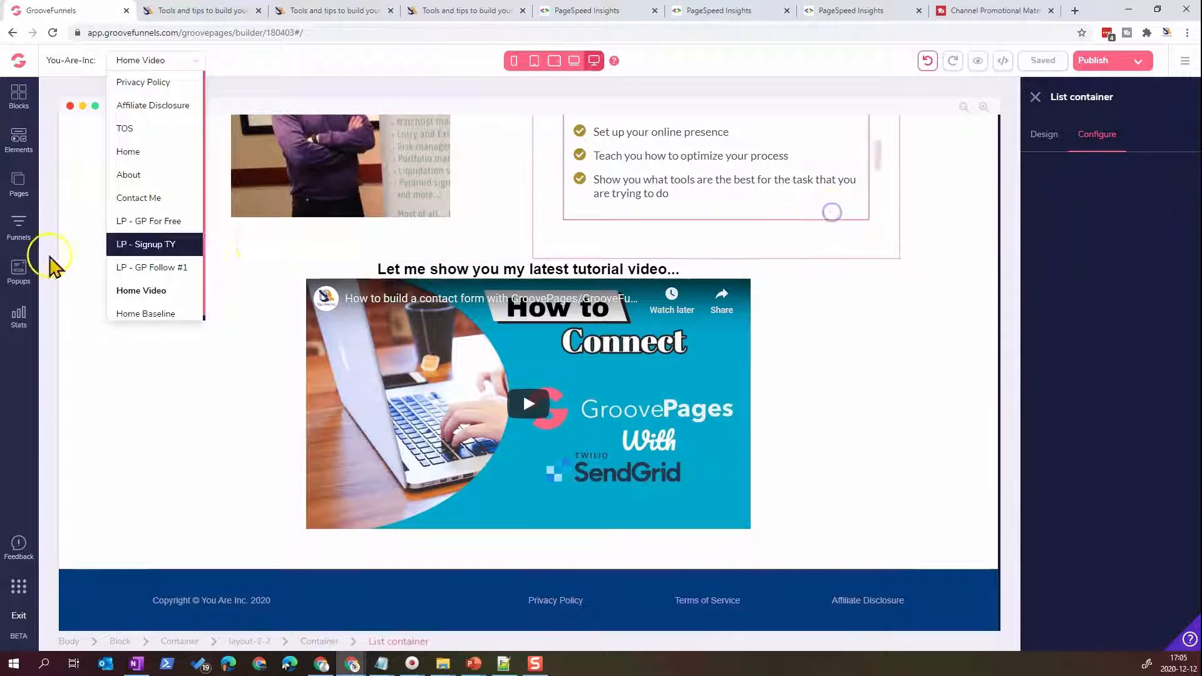
left_click(18, 204)
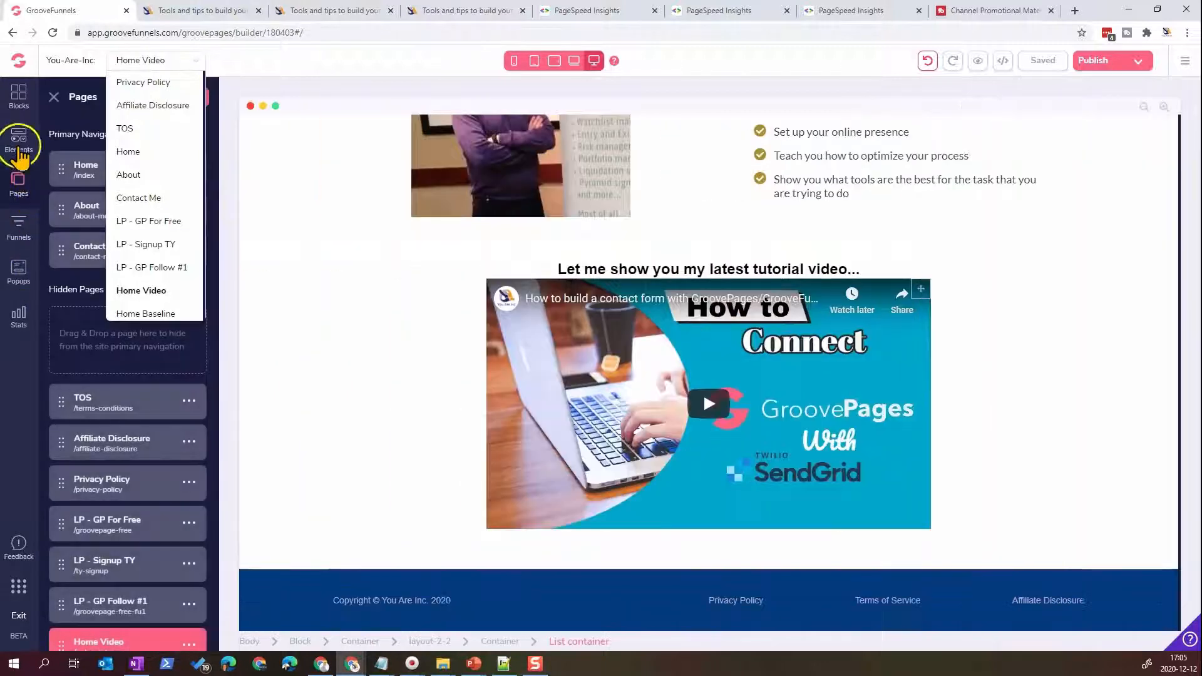
Browse the builder's element library down to the Code Embed element in the Others group
left_click(18, 141)
left_click(198, 59)
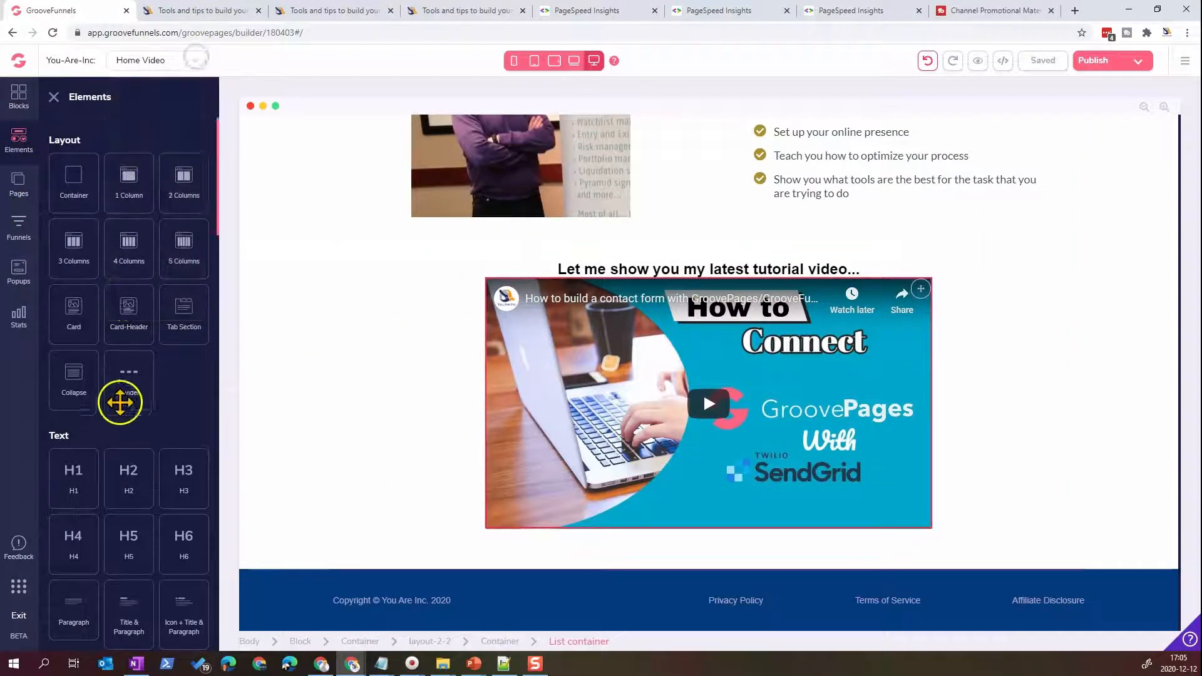
scroll(118, 404, "down", 10)
scroll(124, 421, "down", 10)
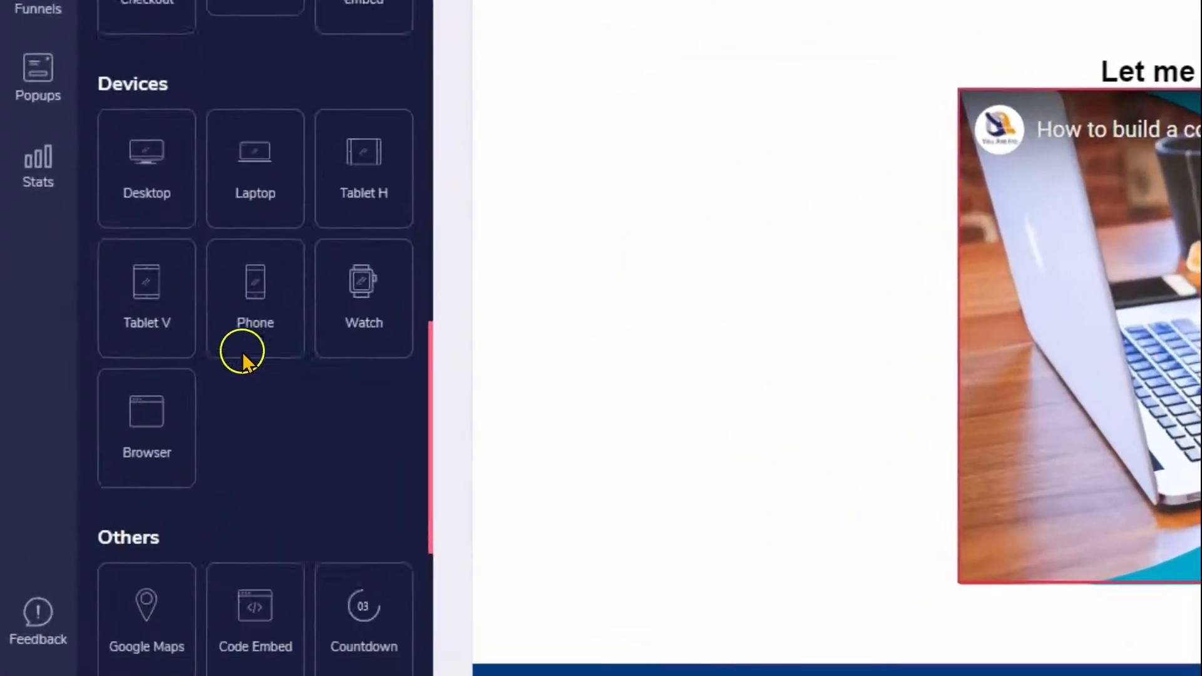
scroll(243, 362, "down", 4)
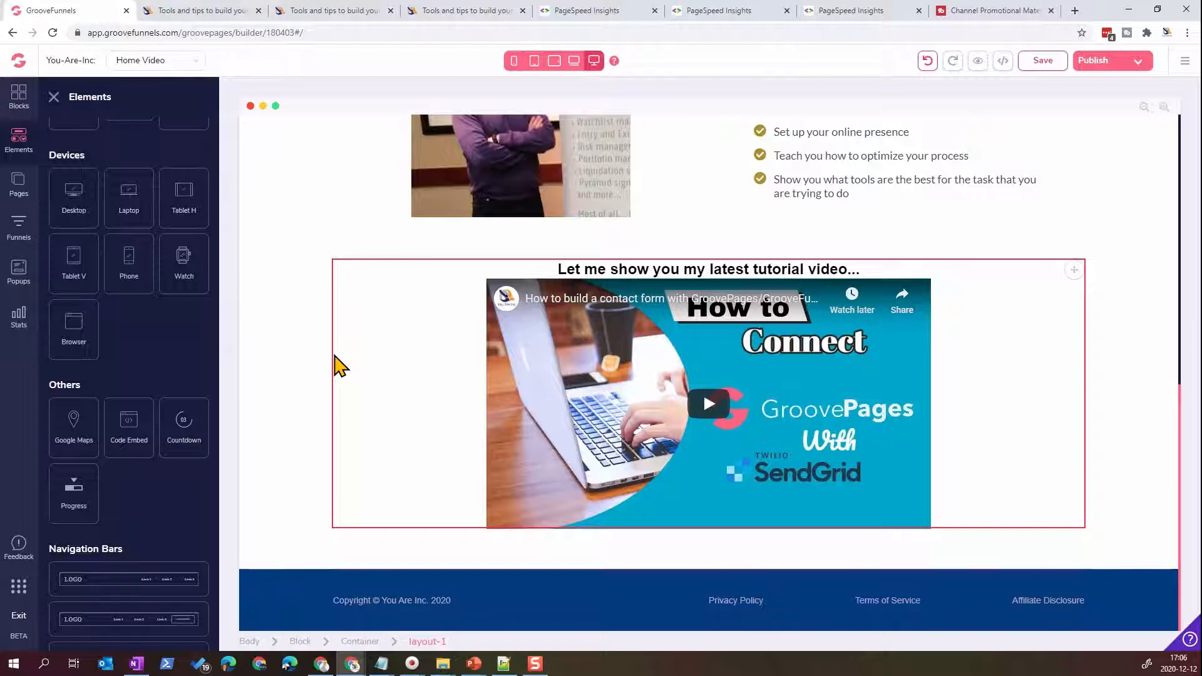
Look over the Home Video page from its header to the tutorial video, and select the video element
scroll(360, 383, "up", 10)
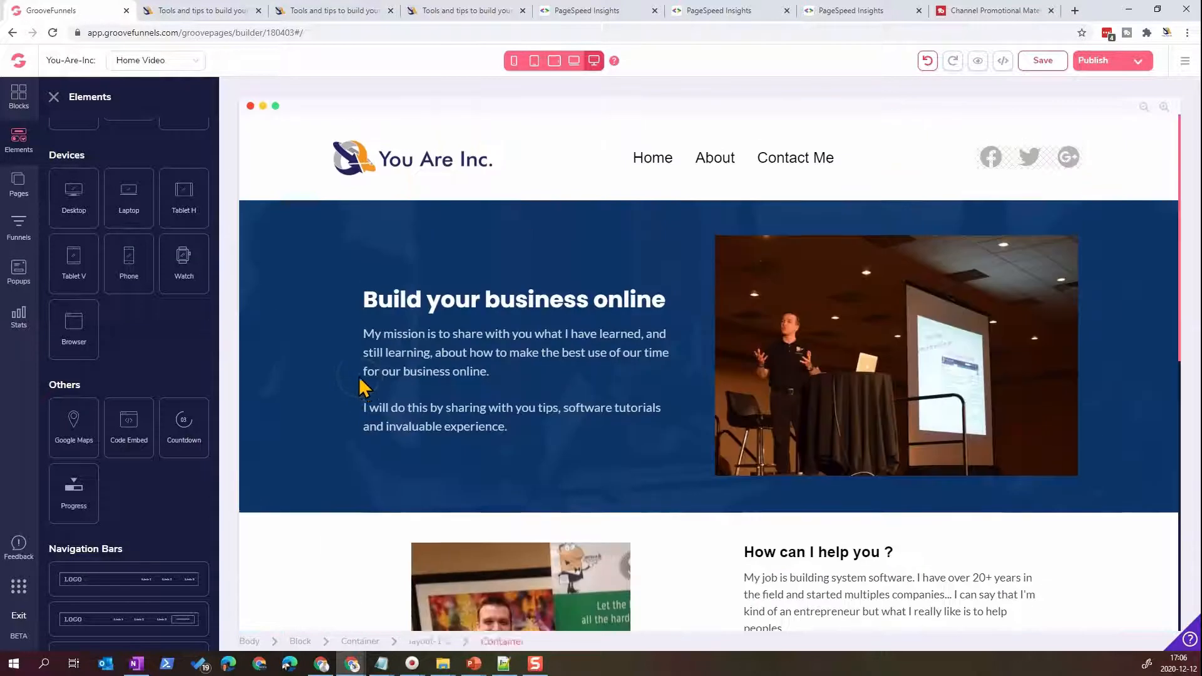
scroll(271, 445, "down", 8)
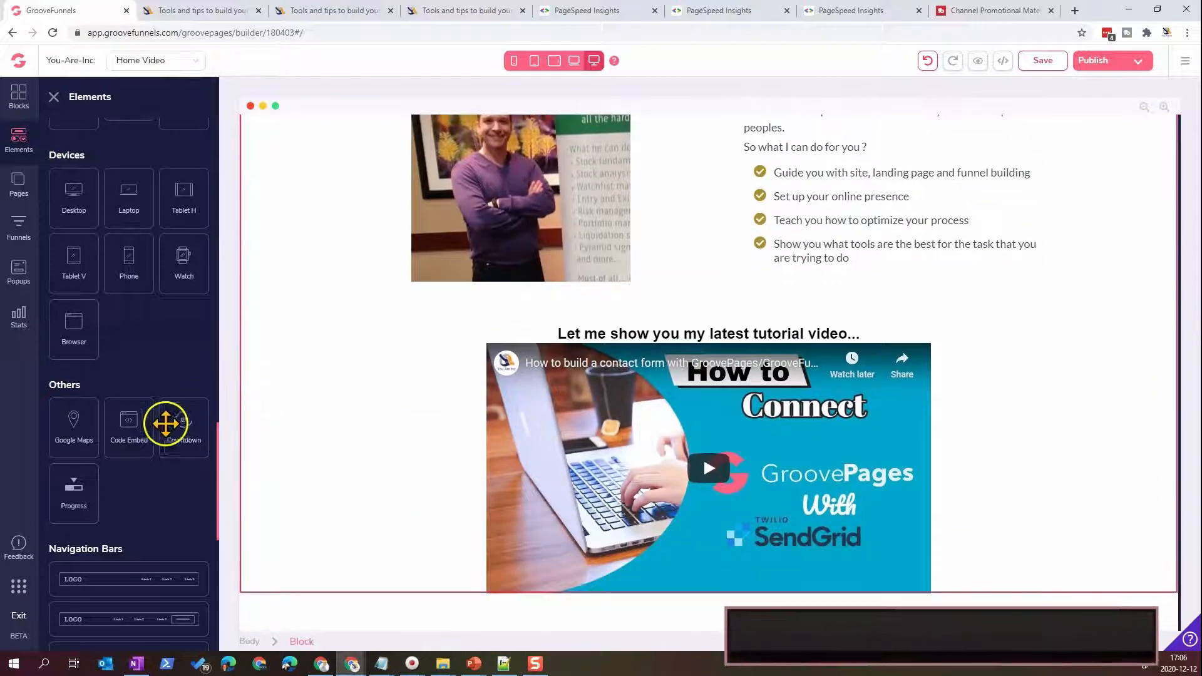
scroll(164, 407, "up", 4)
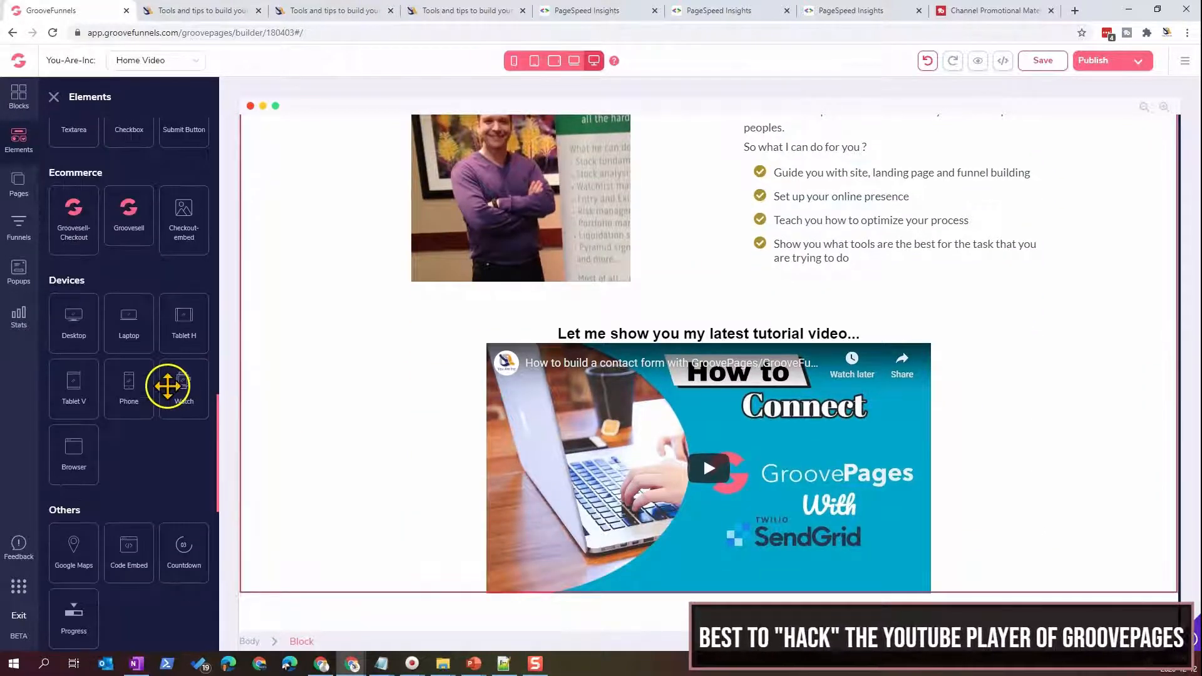
left_click(522, 466)
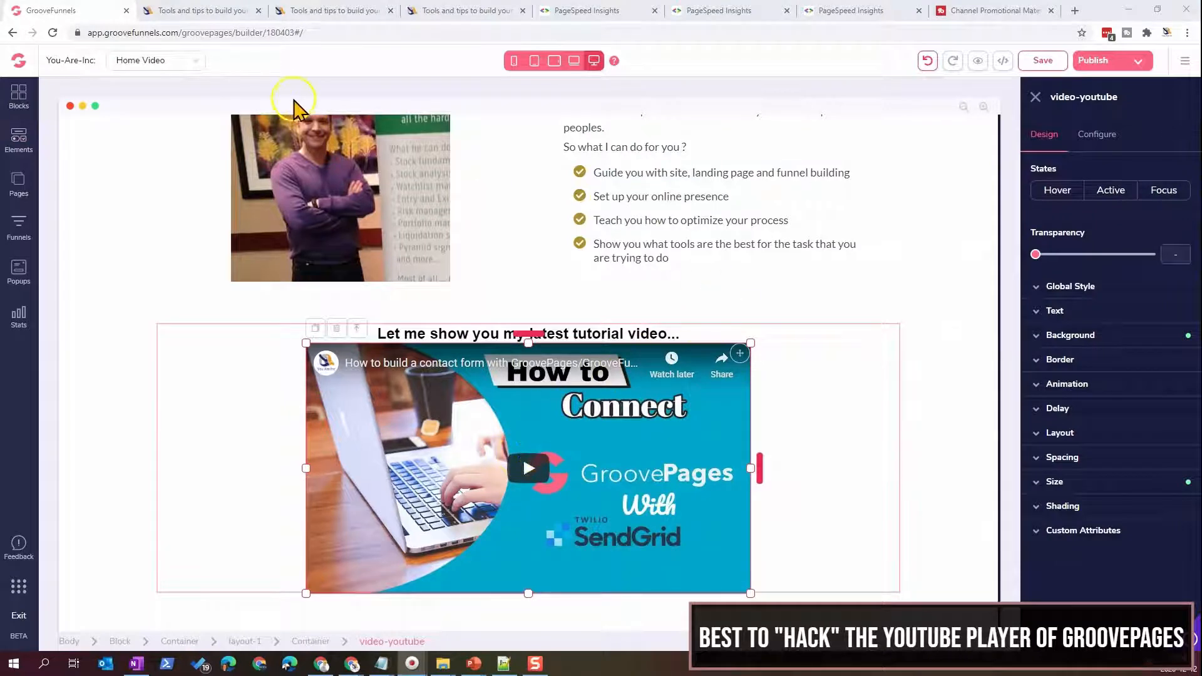
Compare the mobile PageSpeed Insights results for index-baseline and index-video, and view the live index-baseline page
left_click(616, 18)
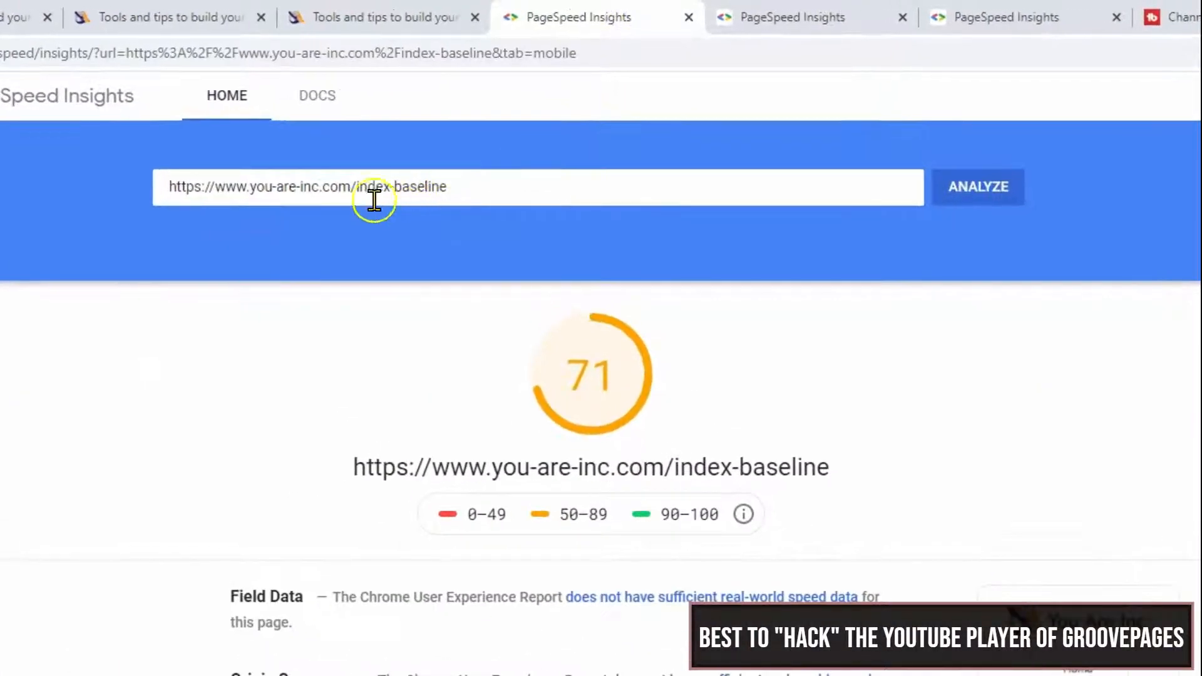
left_click(742, 9)
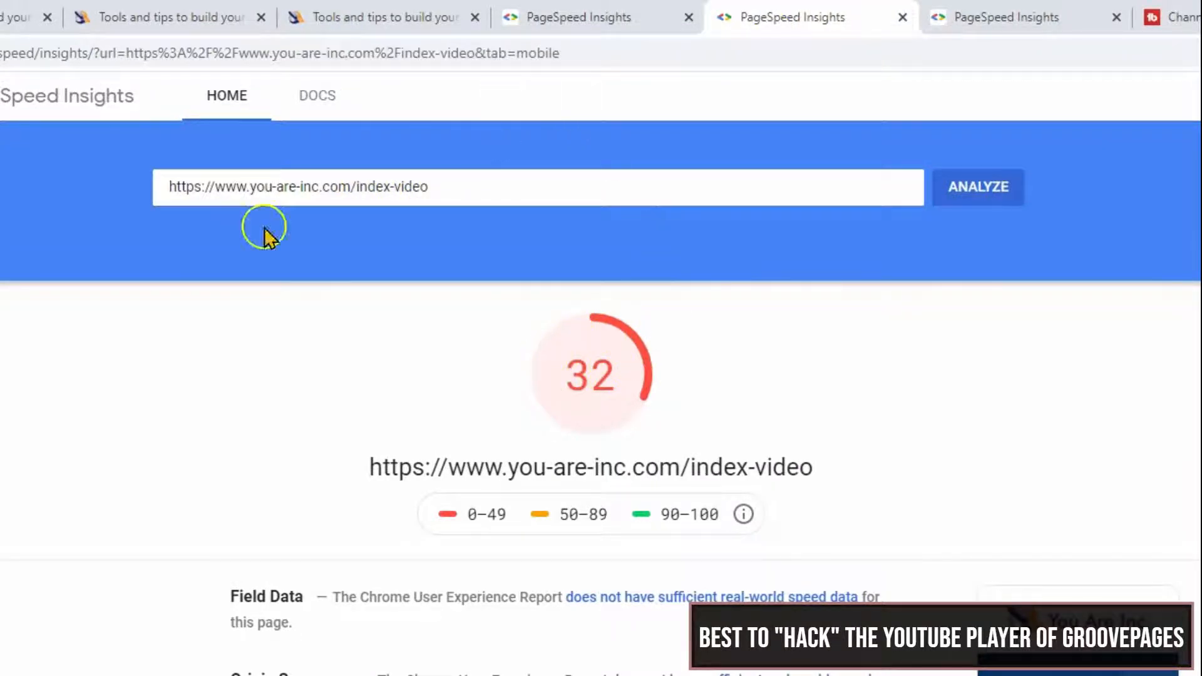
left_click(1, 258)
left_click(29, 164)
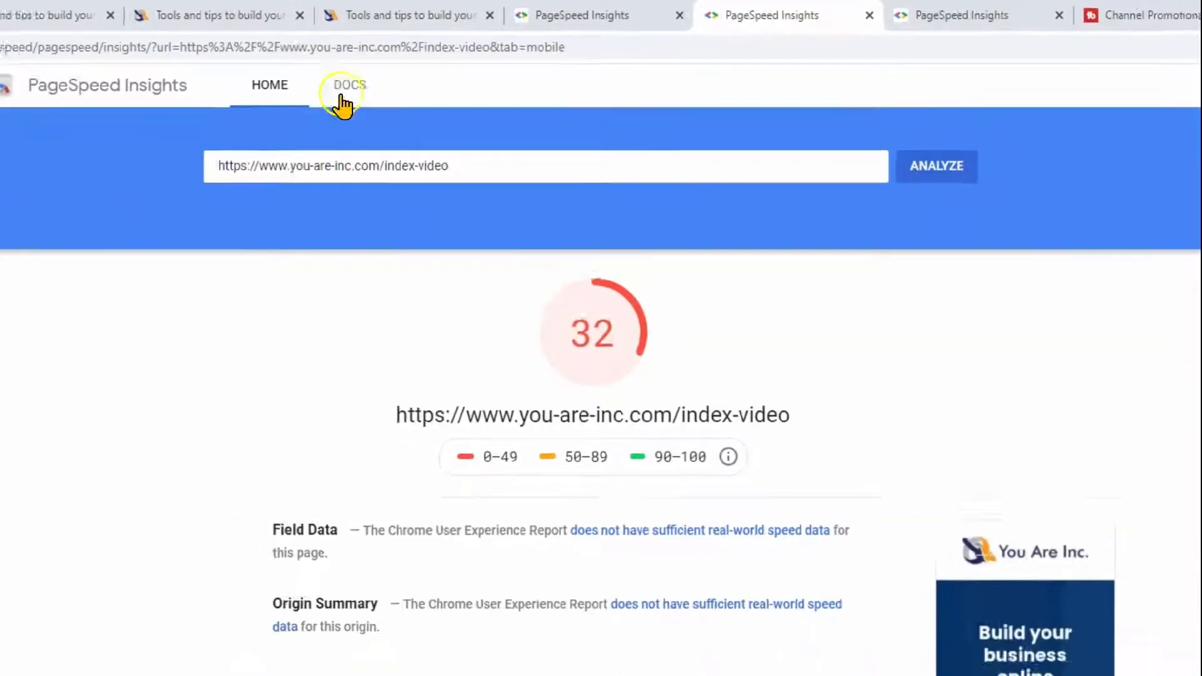
left_click(199, 9)
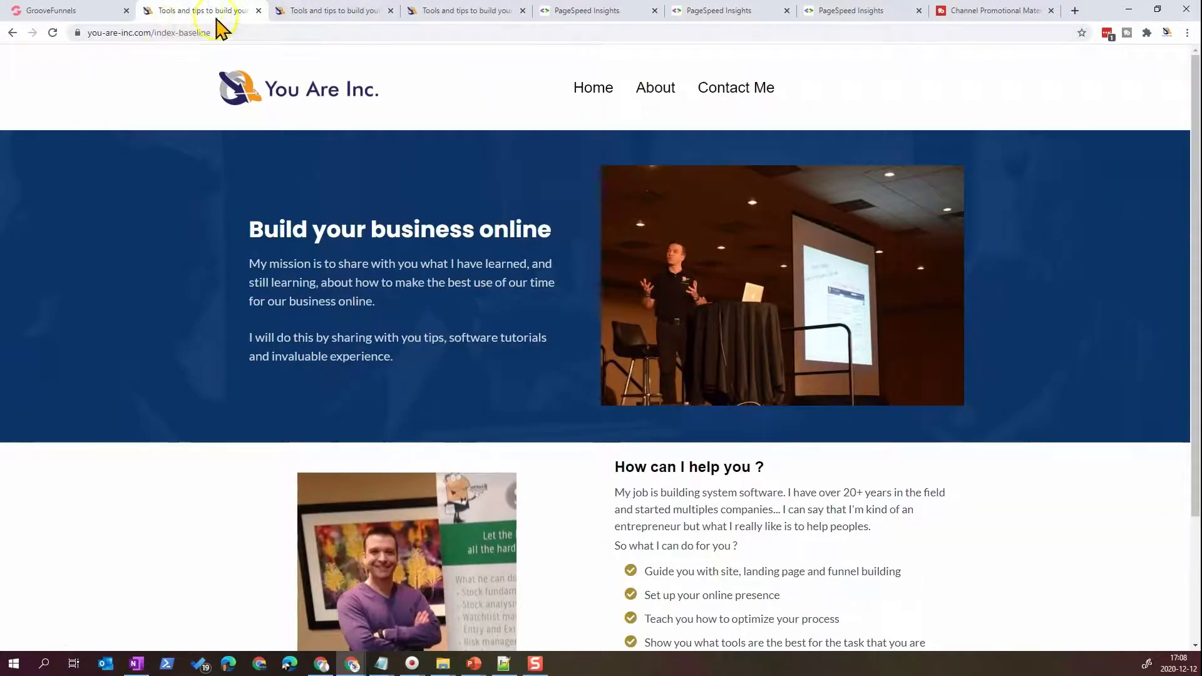
Return to the GroovePages builder and locate the Youtube Video element in the library's Media group
left_click(100, 10)
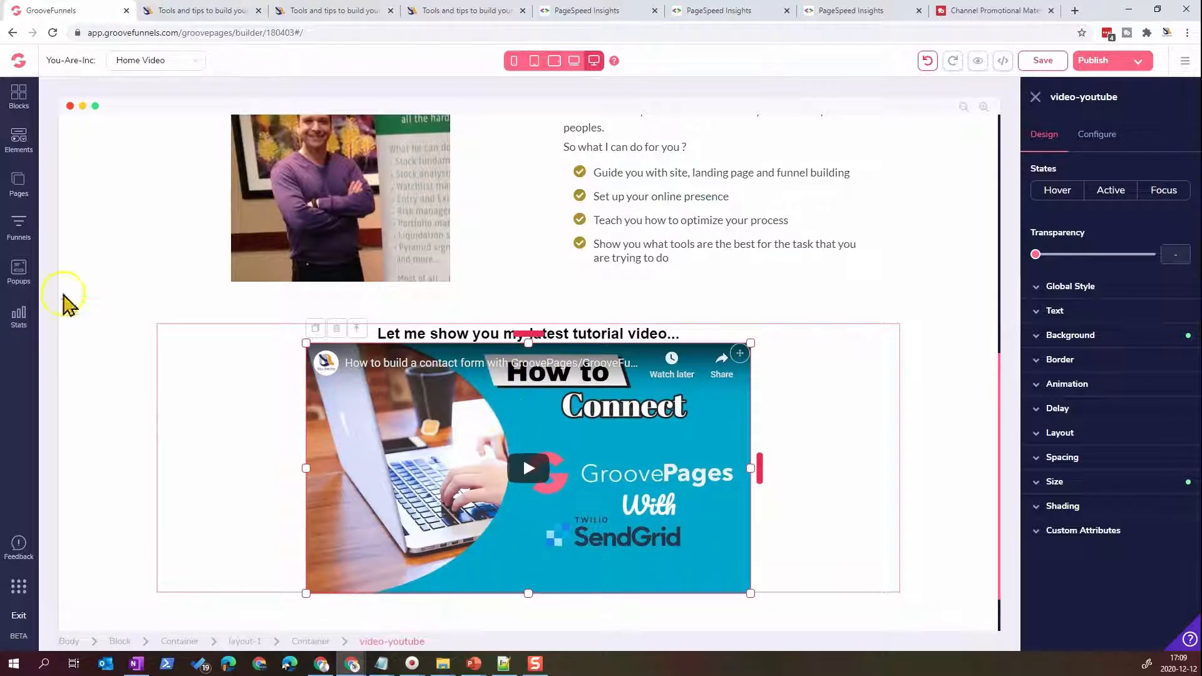
left_click(19, 139)
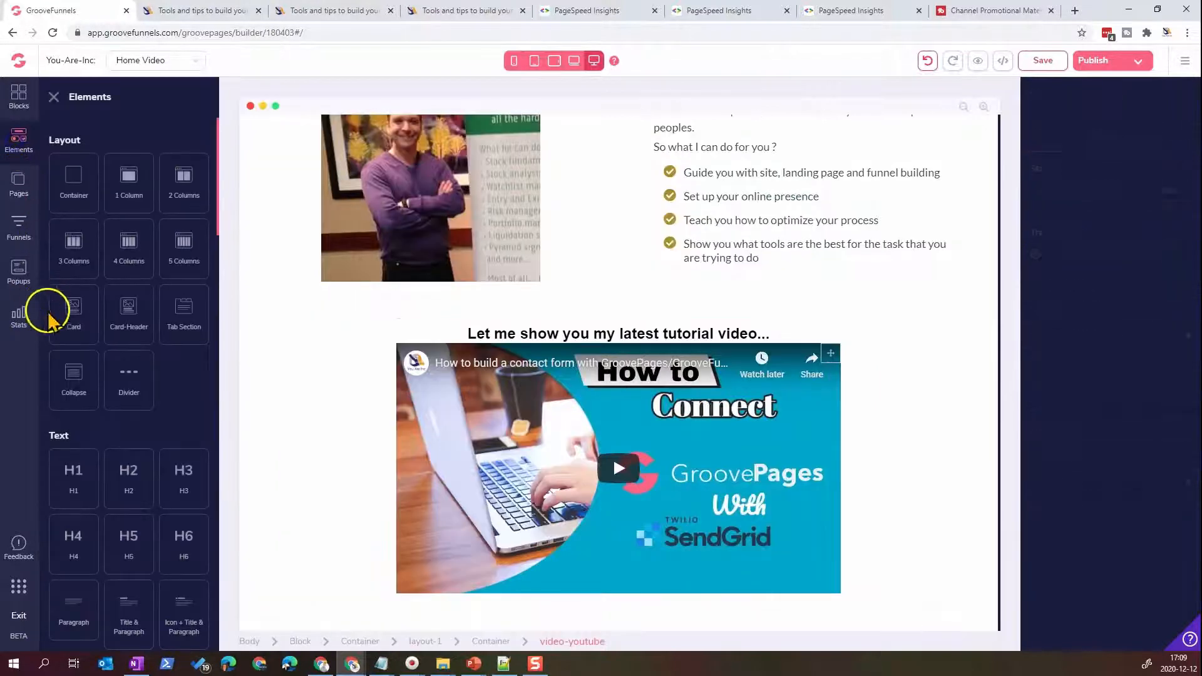
scroll(85, 439, "down", 5)
scroll(87, 451, "down", 5)
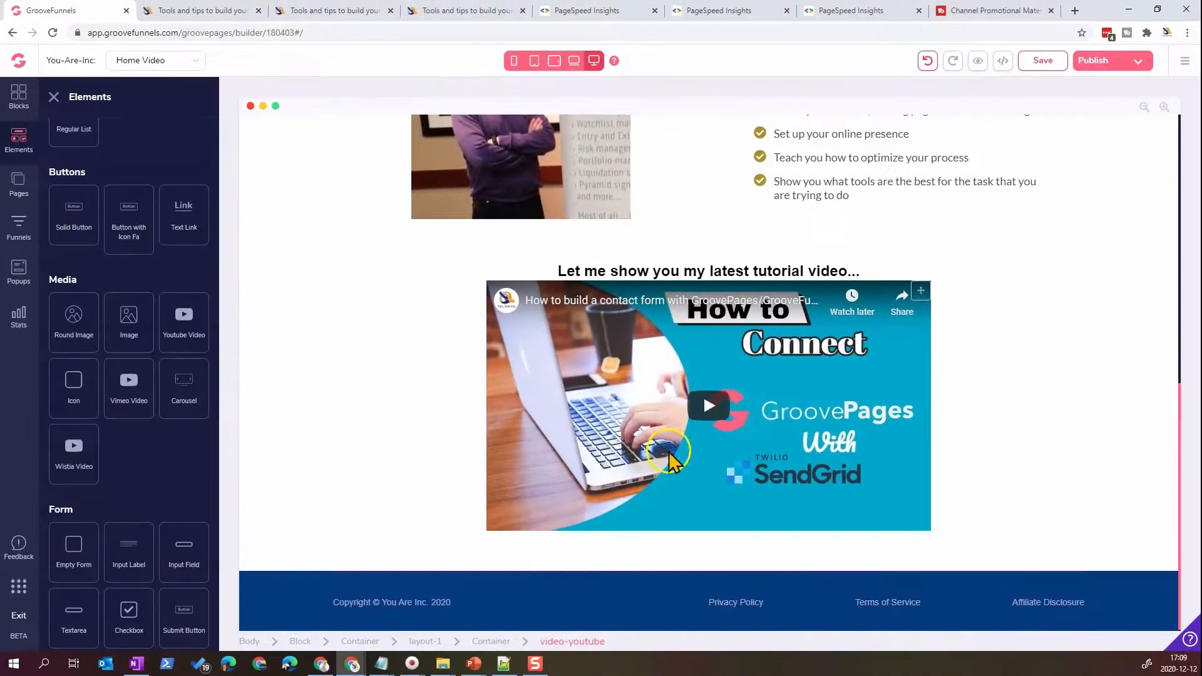
Inspect the Youtube Video ID in the tutorial video element's configuration, and deselect the element
left_click(763, 407)
left_click(1097, 134)
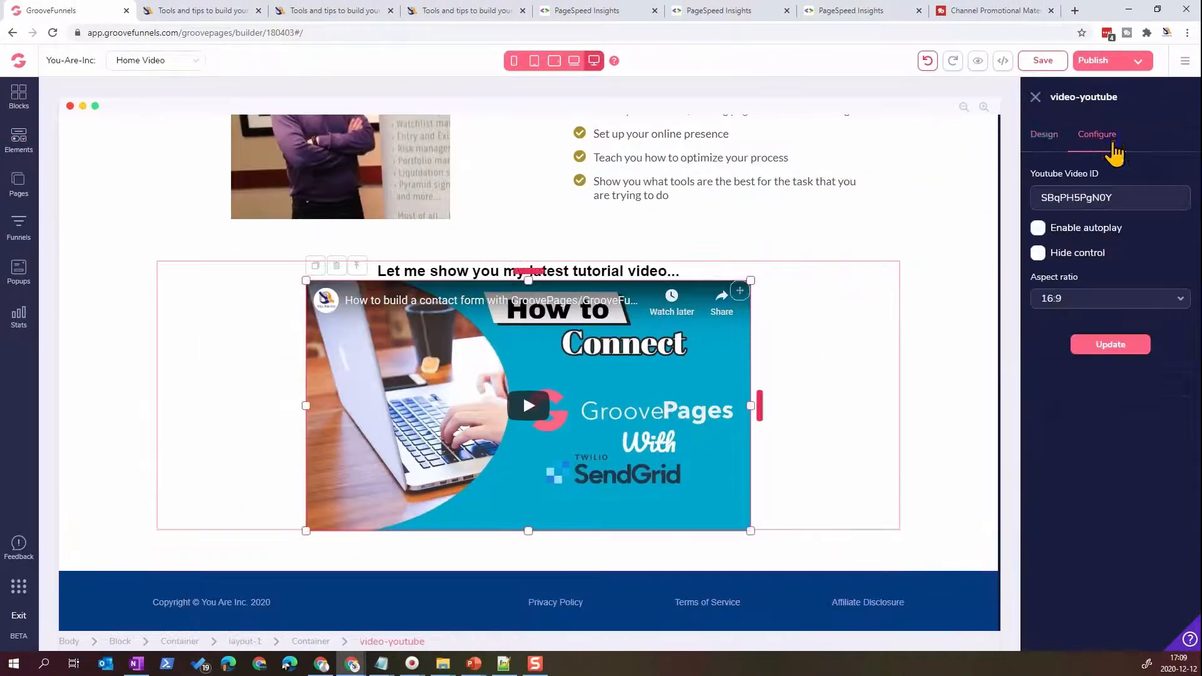
double_click(1075, 198)
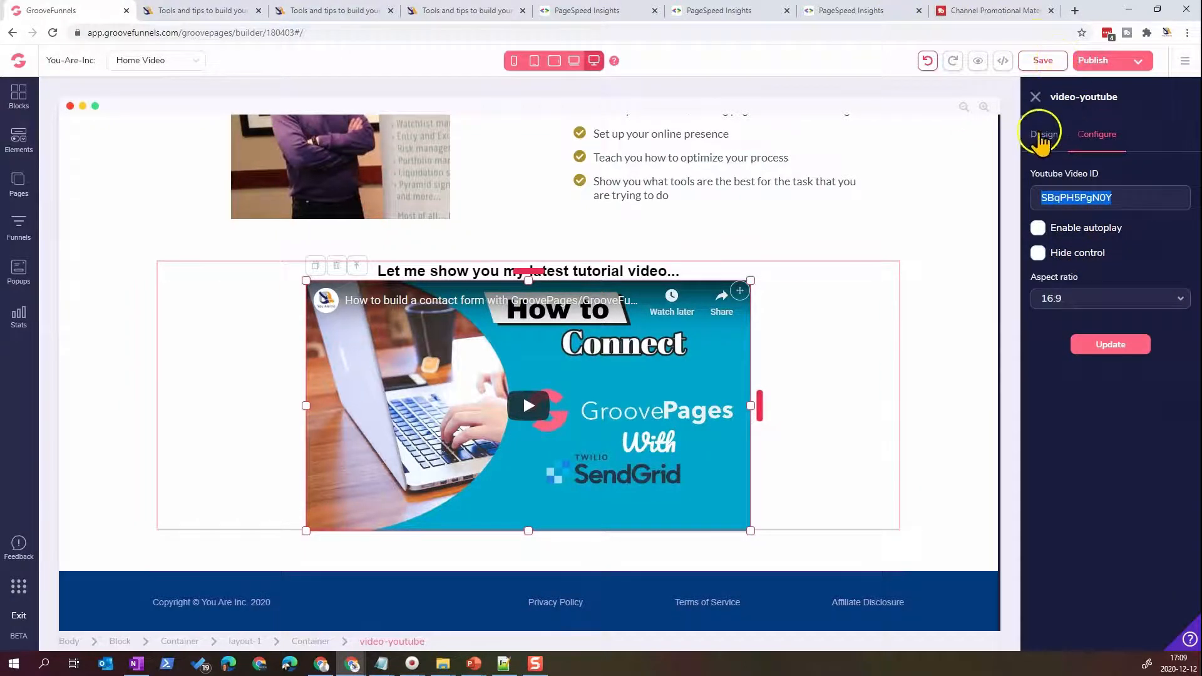
left_click(1101, 196)
left_click(980, 340)
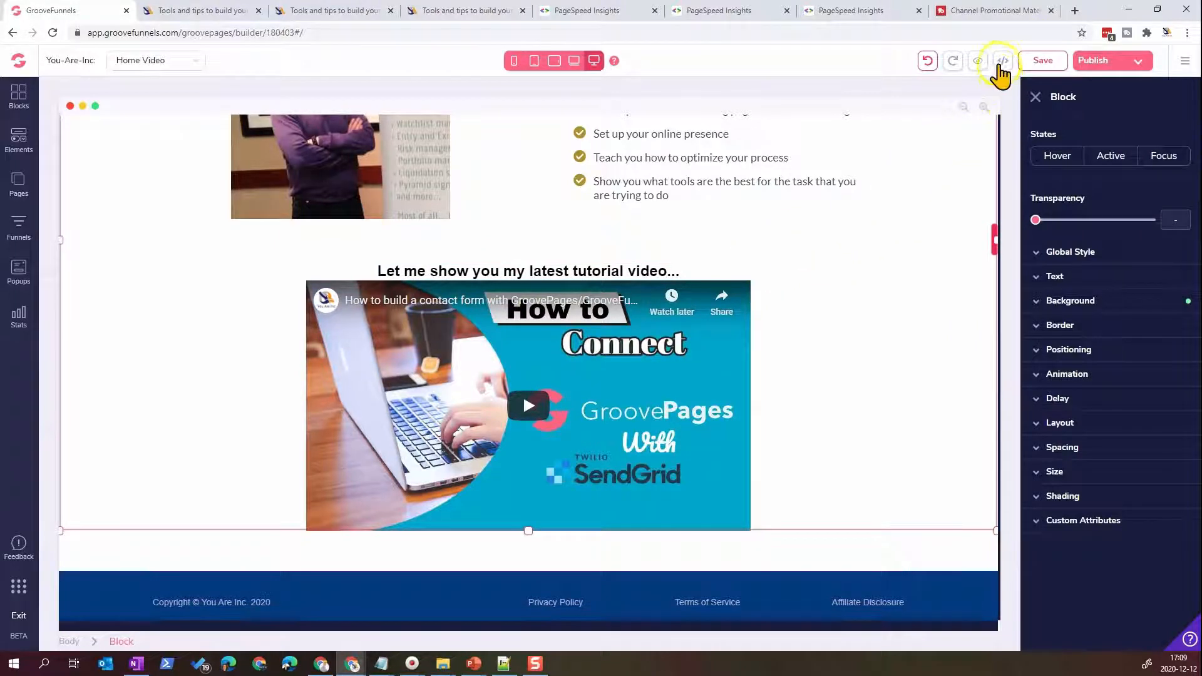
Copy the Home Video page's entire source code and paste it into the empty "new 1" document in Notepad++
left_click(1003, 61)
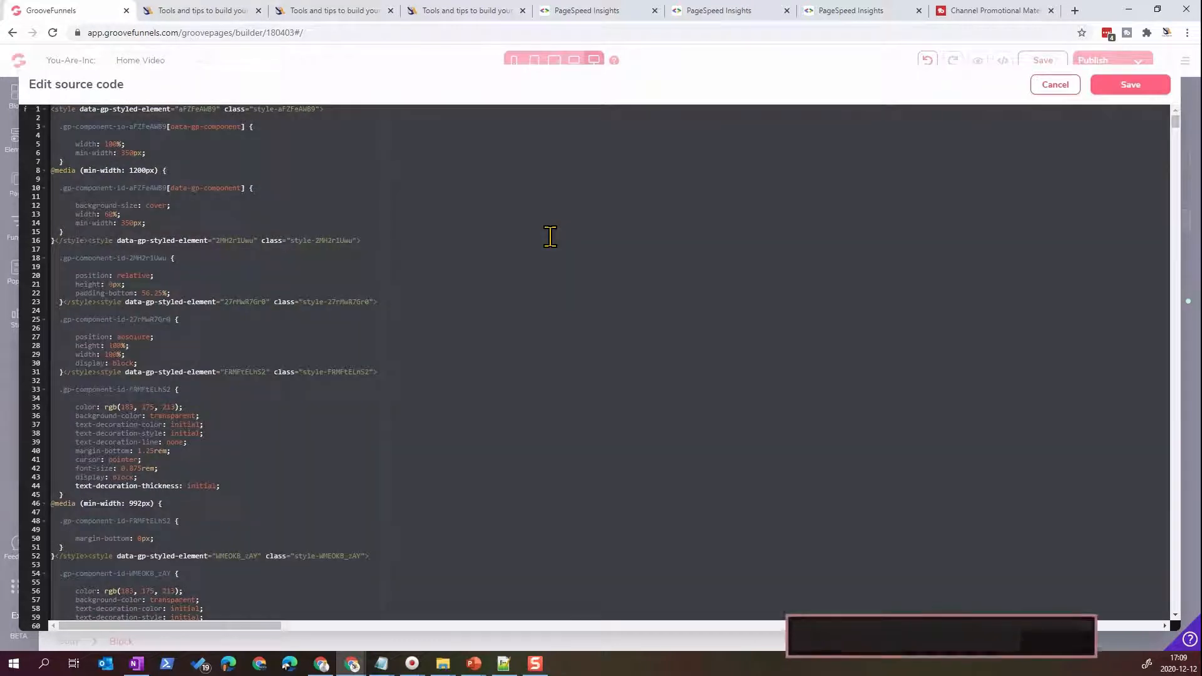
left_click(546, 237)
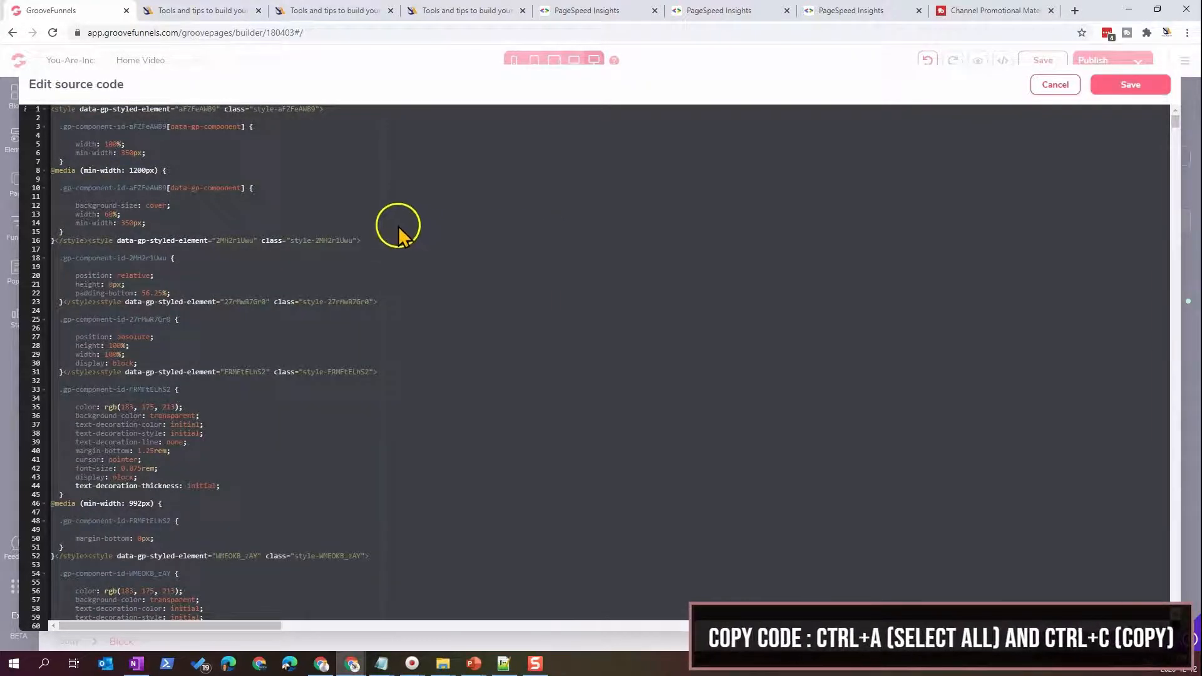
left_click(503, 664)
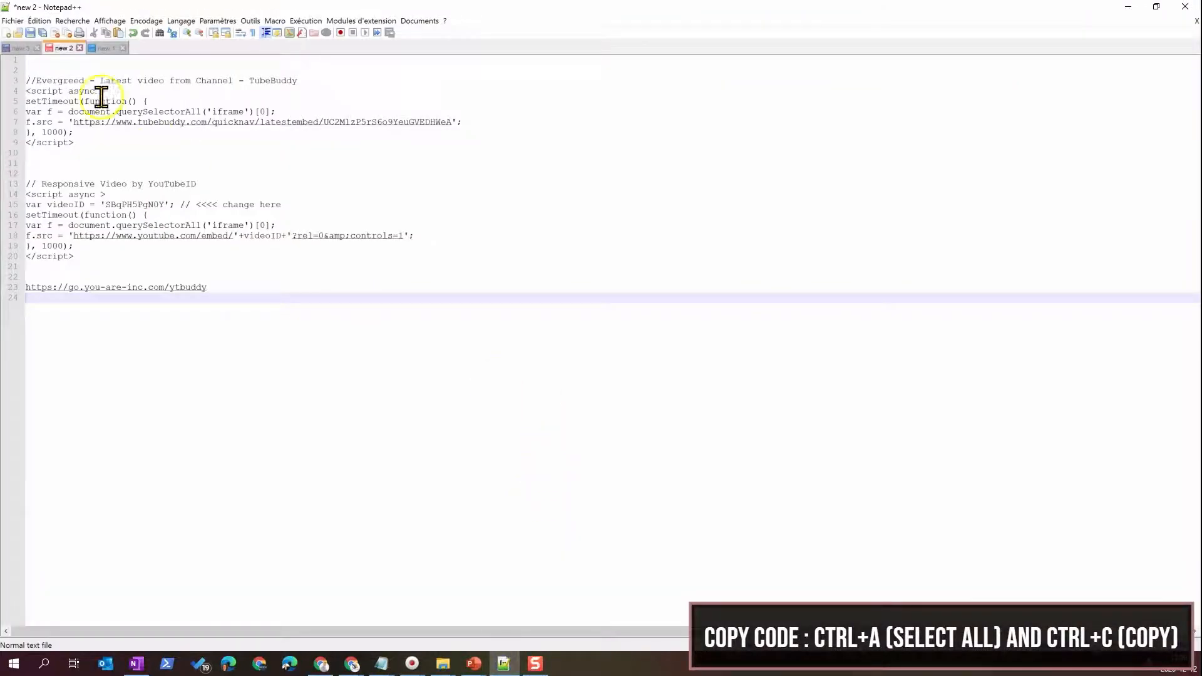
left_click(105, 49)
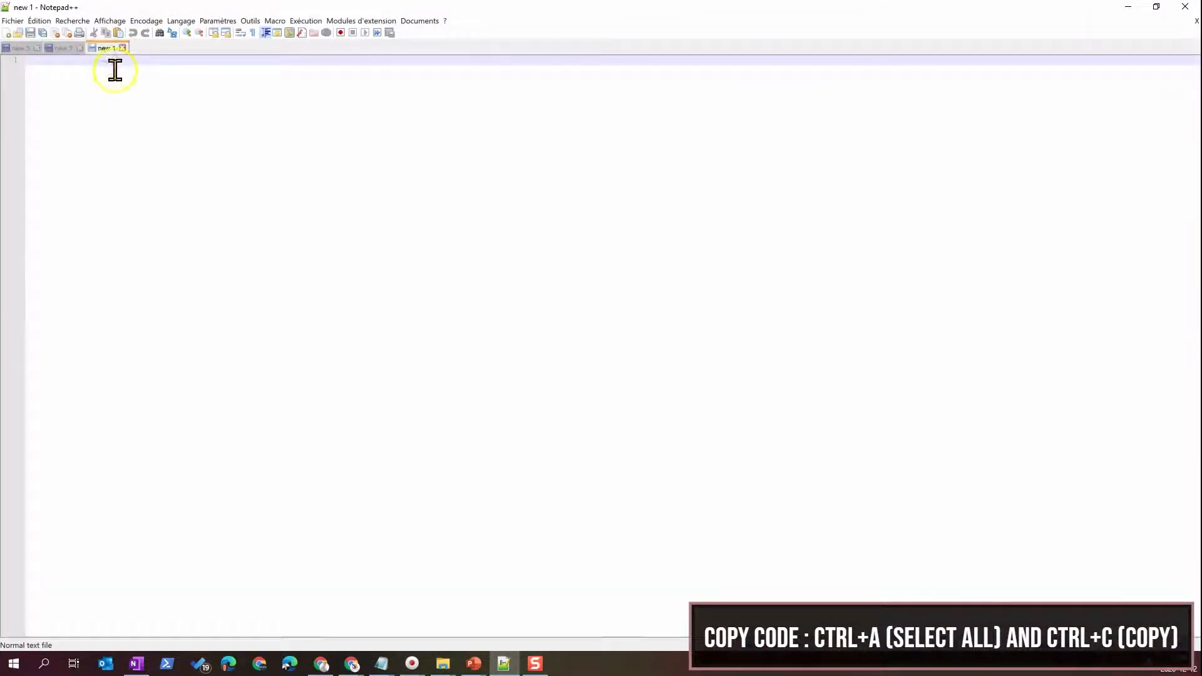
key("ctrl+v")
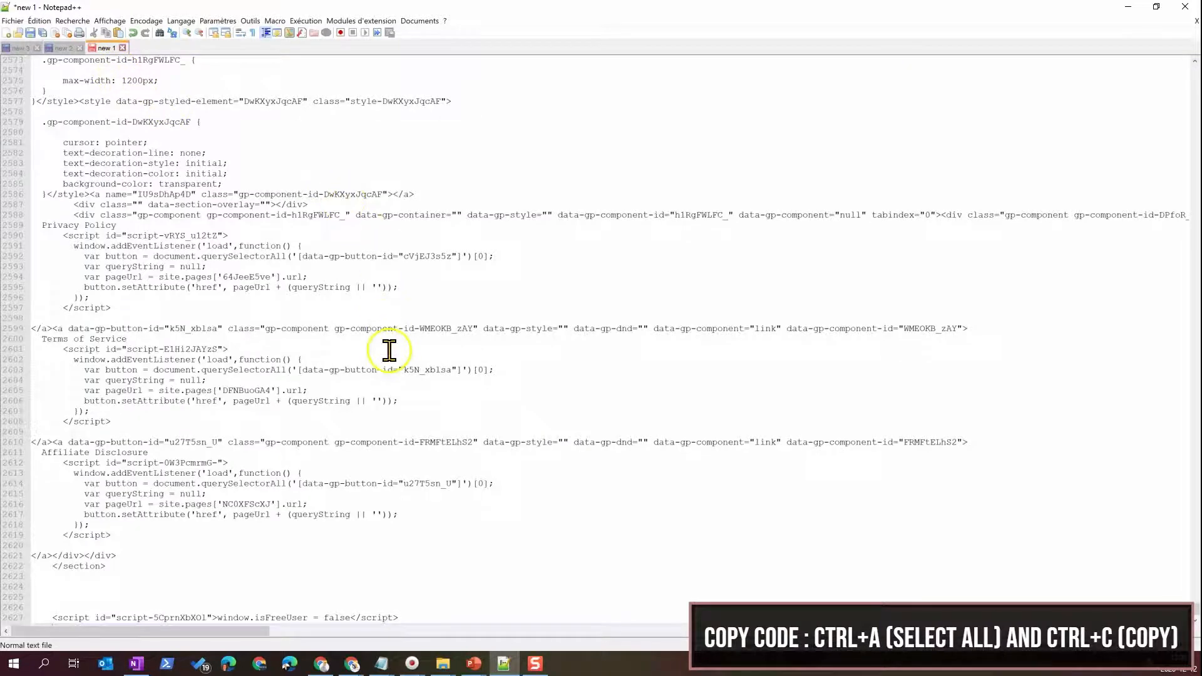
Return to the start of the pasted source code and search it for "youtube"
scroll(389, 349, "up", 2)
scroll(389, 349, "up", 9)
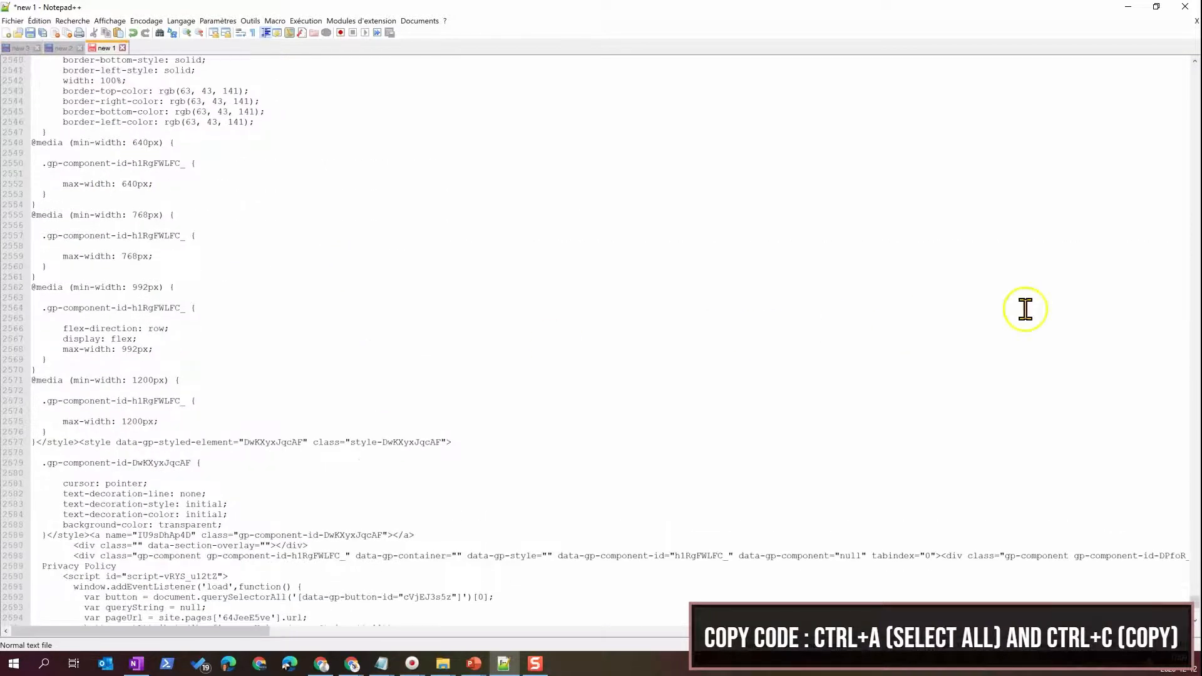
left_click_drag(1192, 598, 1159, 58)
left_click(873, 100)
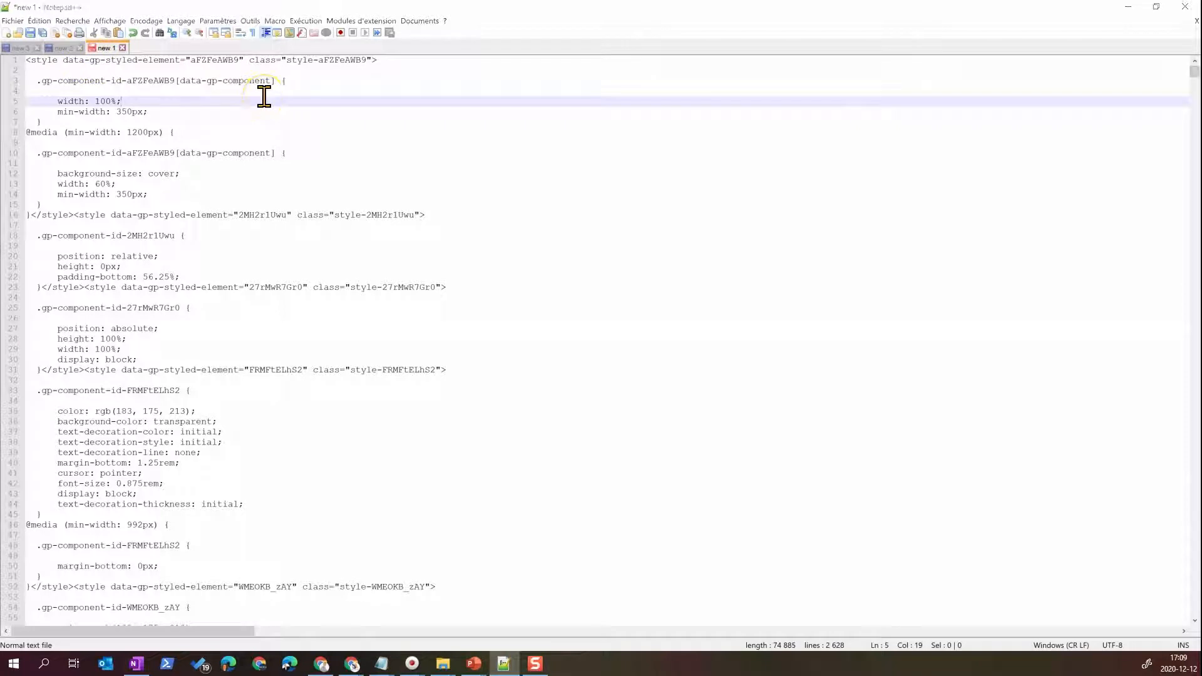
key("ctrl+f")
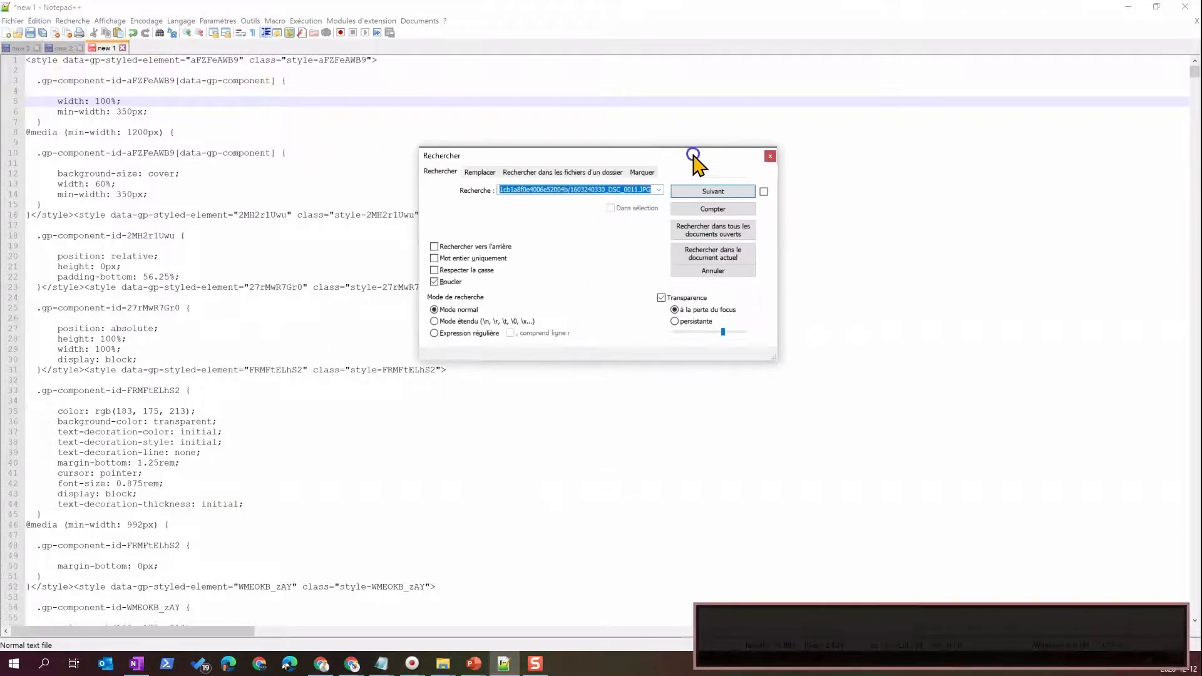
type("youtube")
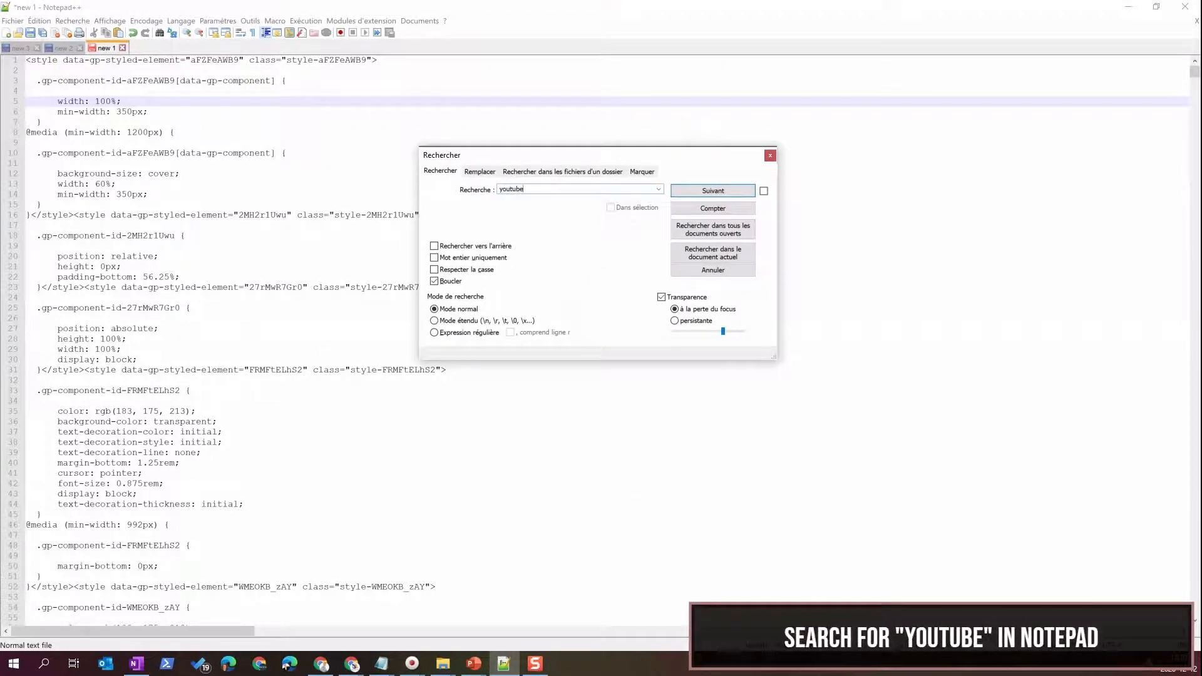
key("Return")
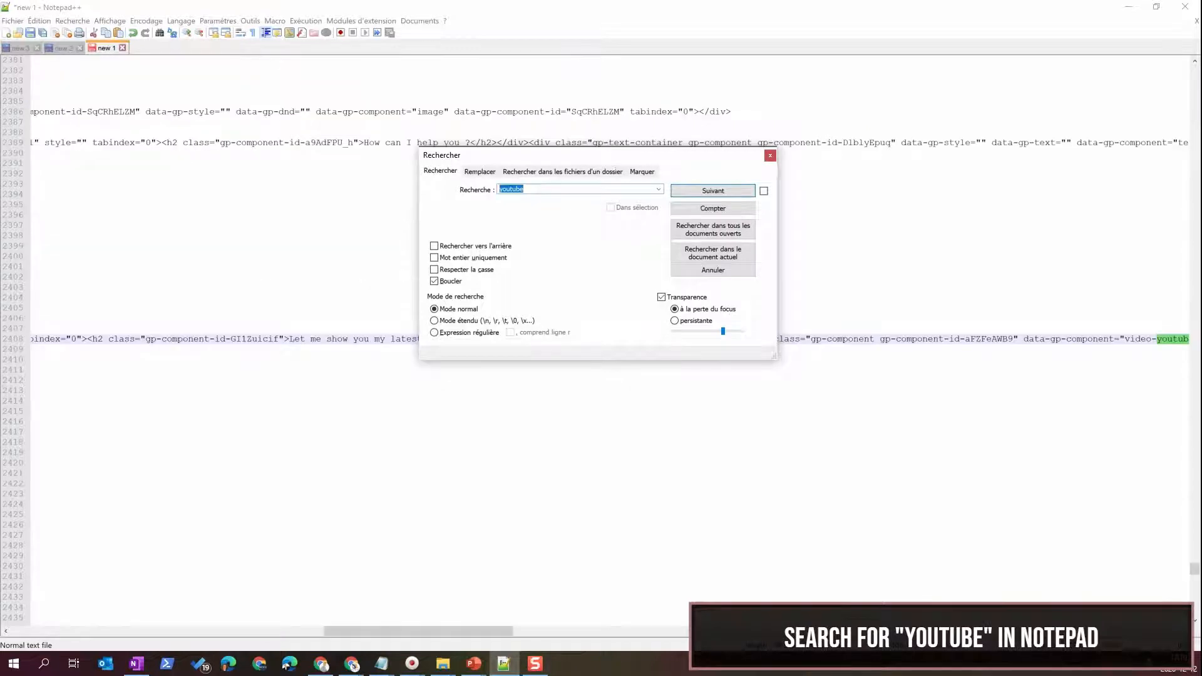
left_click(770, 156)
Delete the YouTube embed URL from the iframe's src attribute on line 2410, leaving empty quotes
left_click_drag(486, 631, 147, 589)
left_click_drag(68, 370, 28, 376)
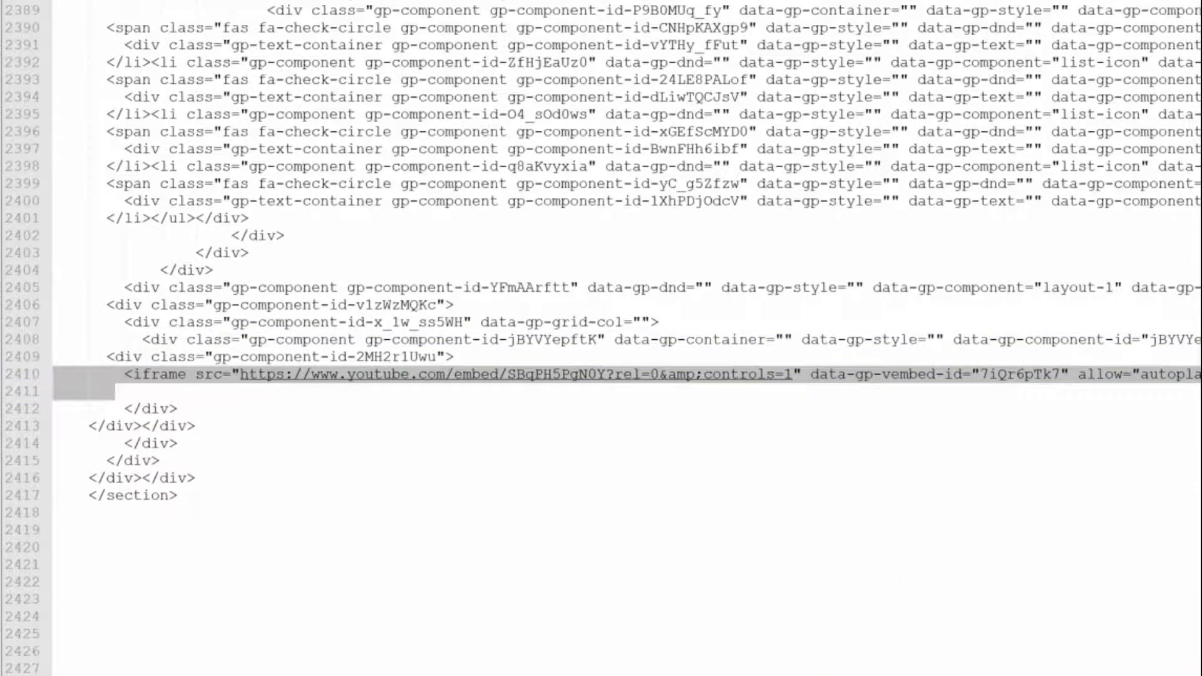
scroll(626, 338, "right", 4)
scroll(626, 338, "left", 4)
left_click(303, 495)
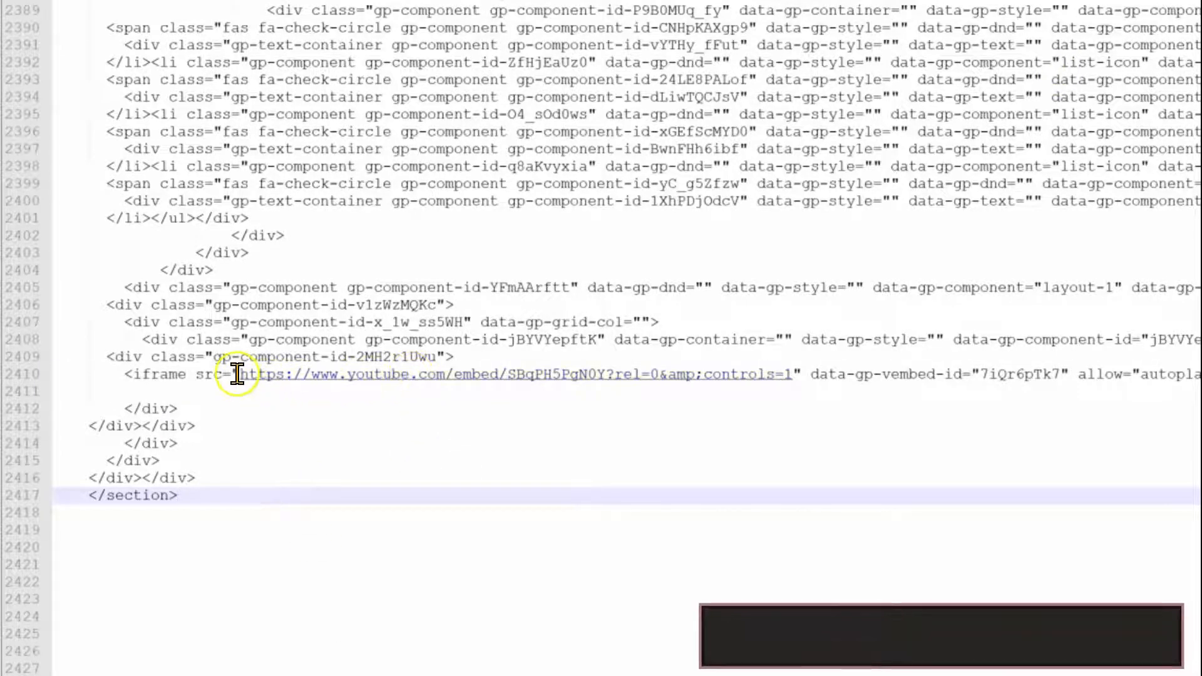
left_click_drag(240, 374, 794, 381)
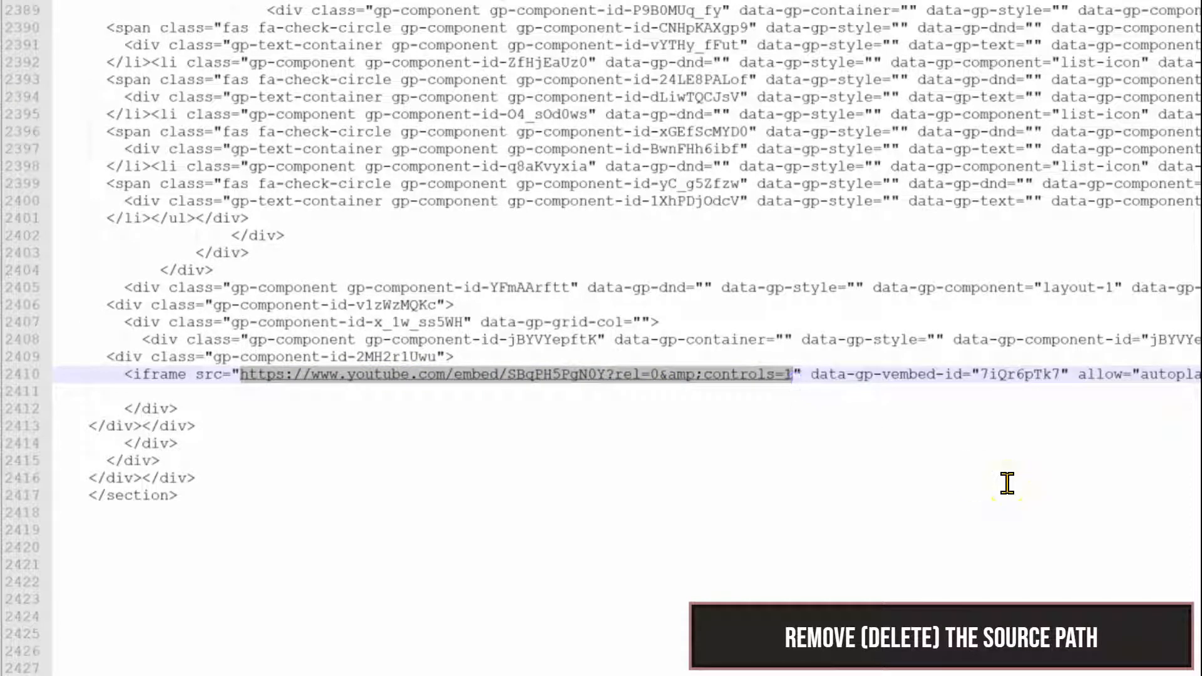
key("Delete")
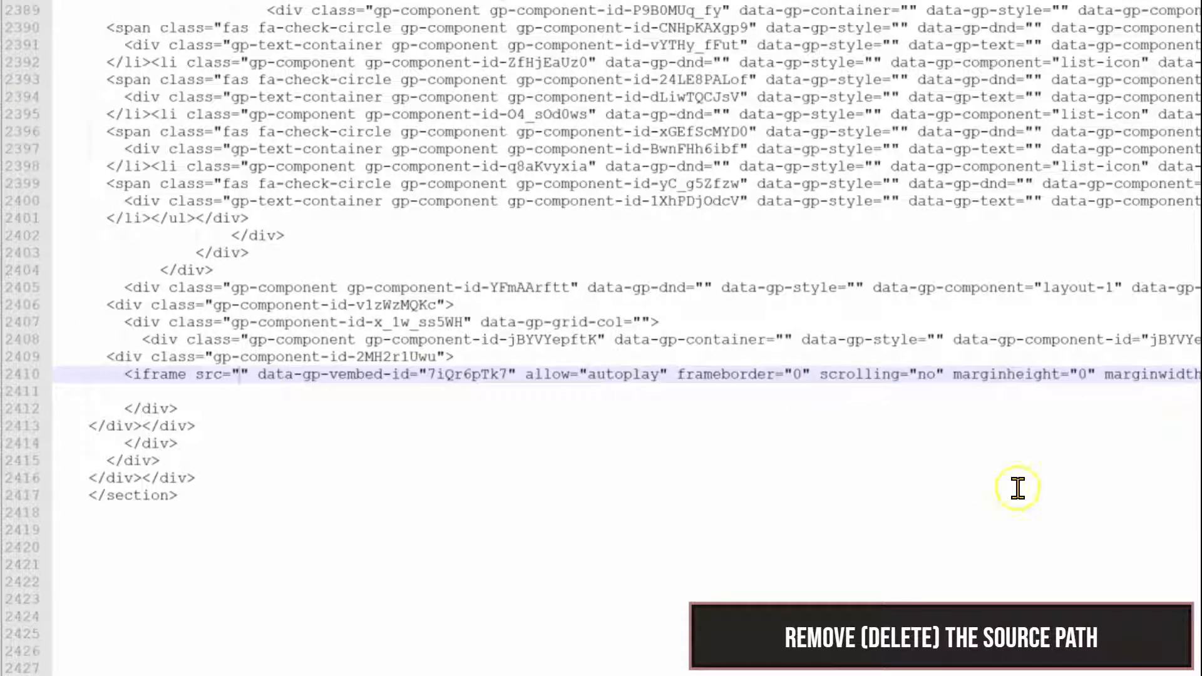
Copy the entire modified code and paste it over all of the Home Video page's source code in the GroovePages builder
key("ctrl+a")
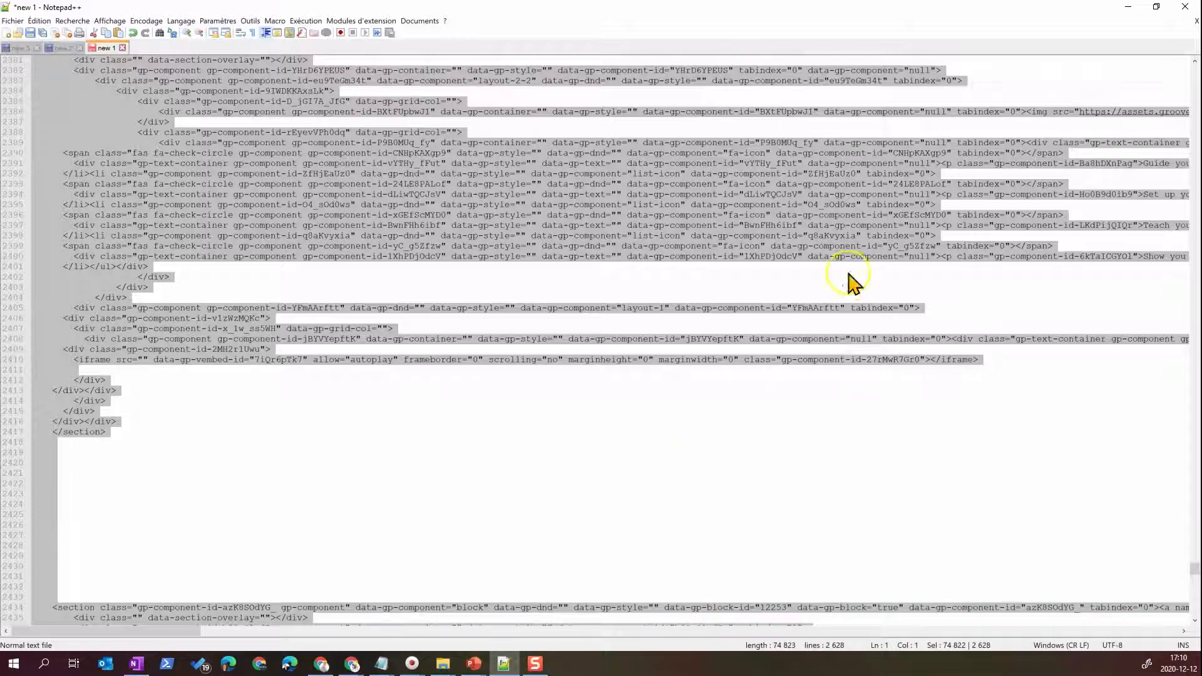
left_click(1127, 7)
left_click(613, 279)
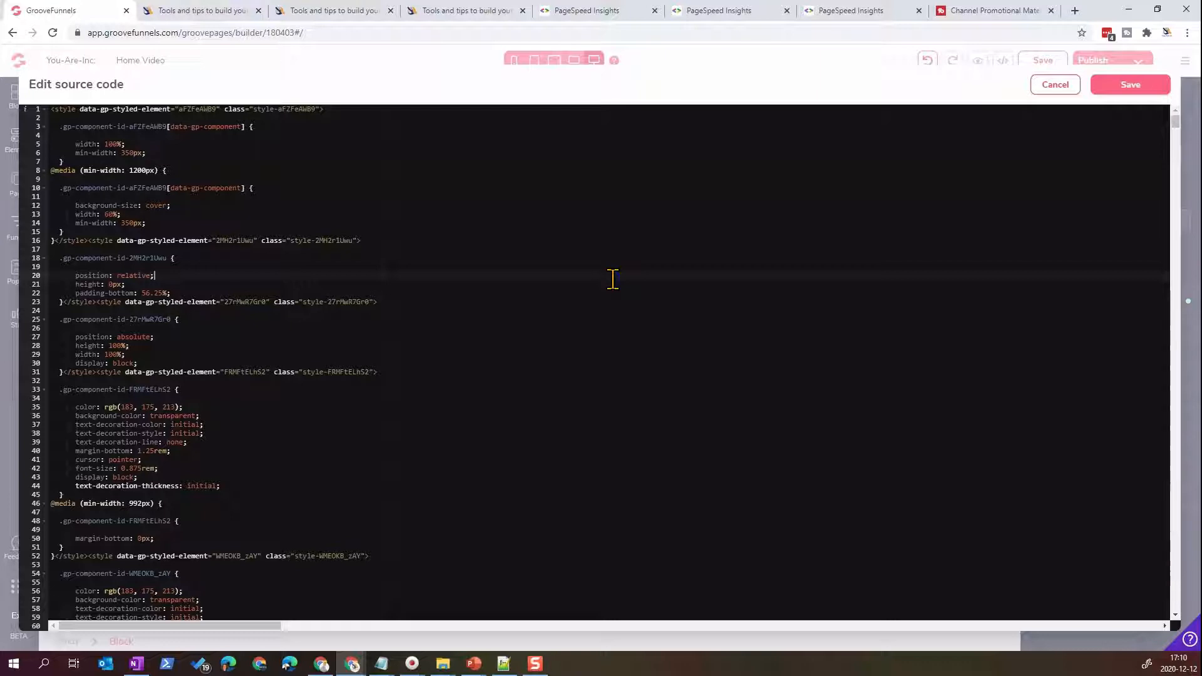
key("ctrl+a")
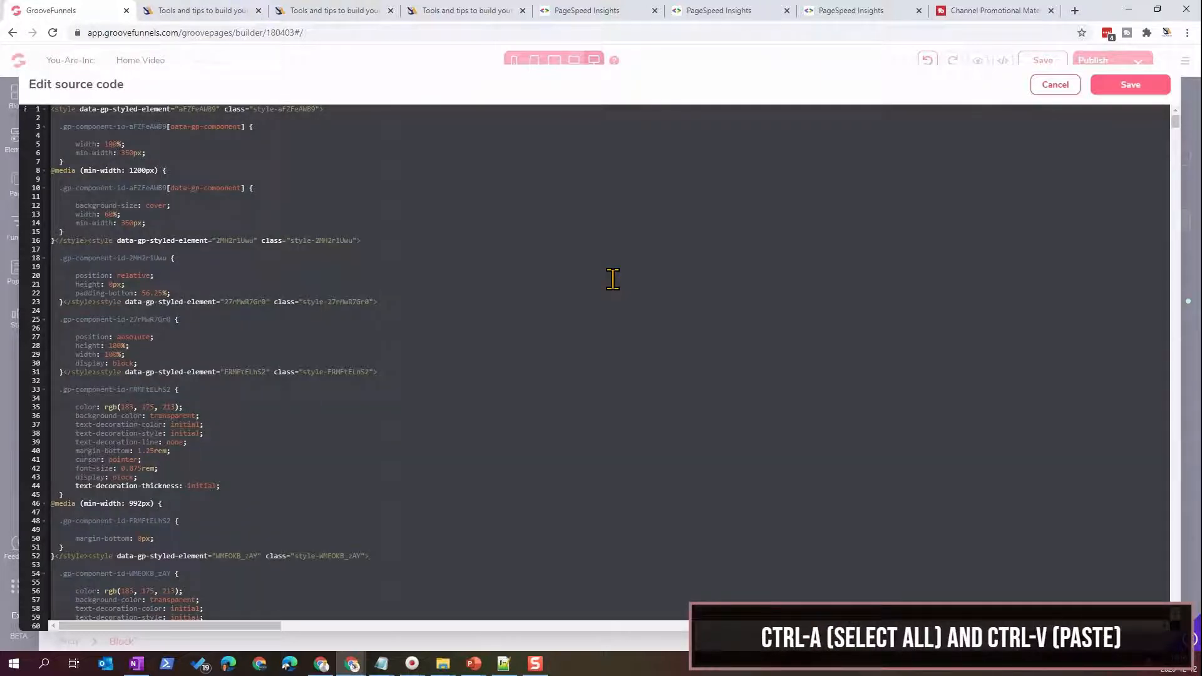
key("ctrl+v")
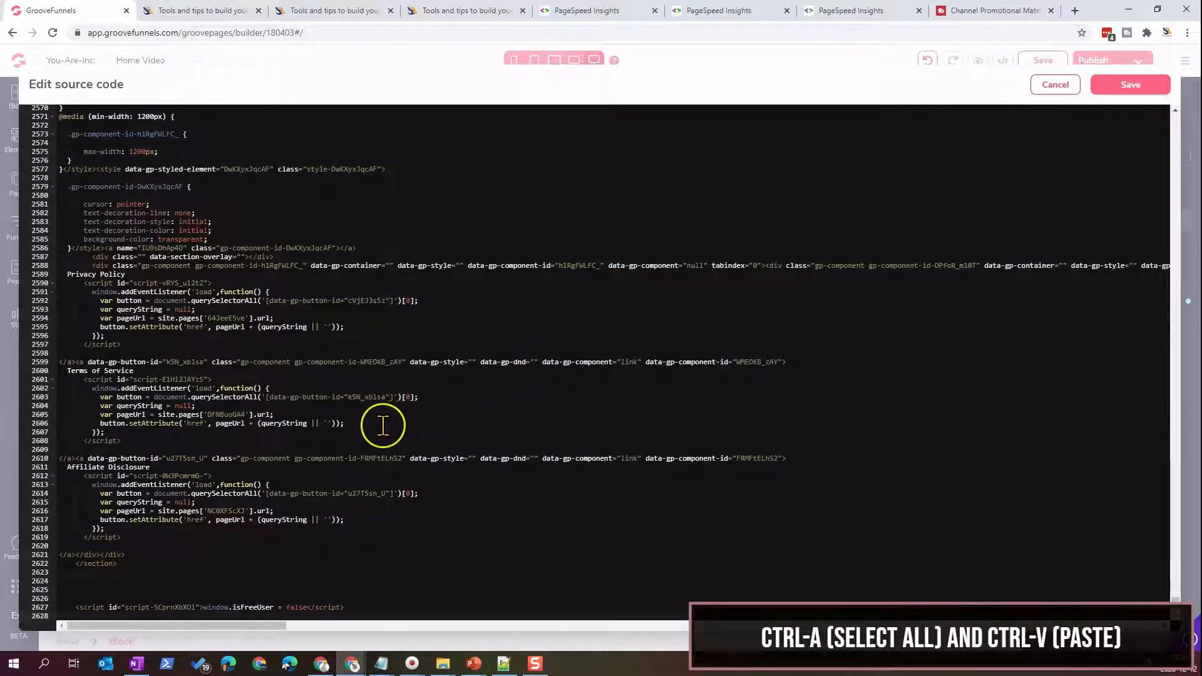
Check the pasted code around the iframe with the empty src, and save the page's source code
scroll(383, 425, "up", 3)
scroll(382, 426, "up", 20)
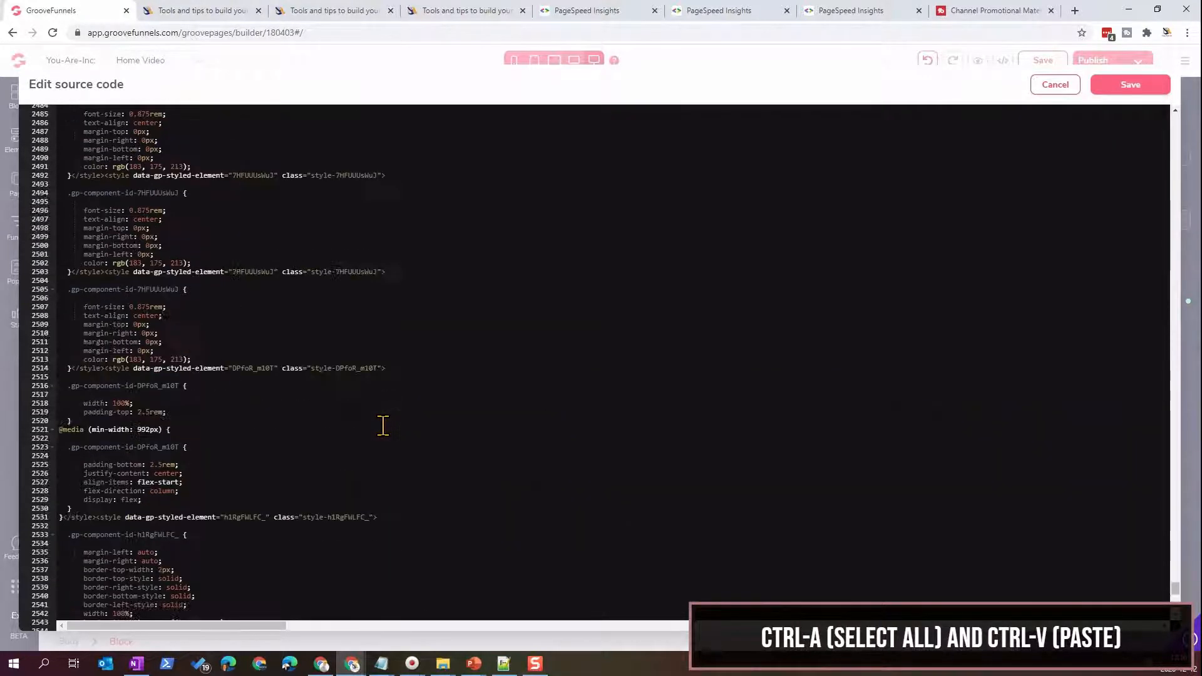
scroll(383, 425, "up", 6)
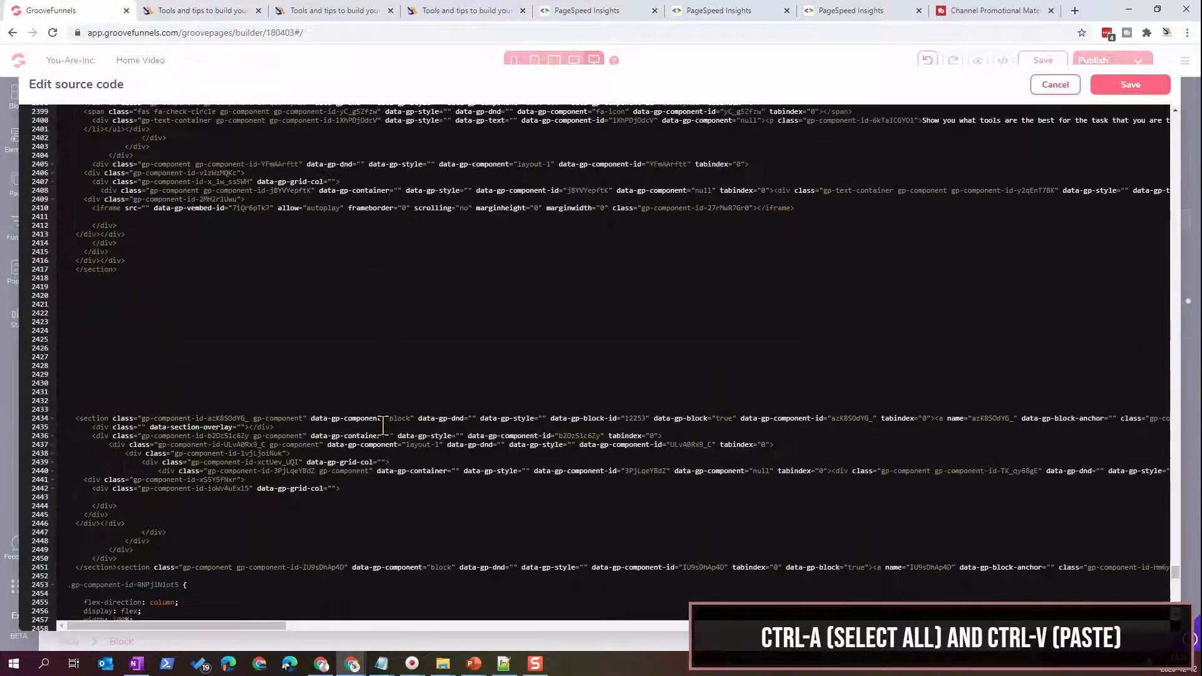
scroll(382, 426, "up", 10)
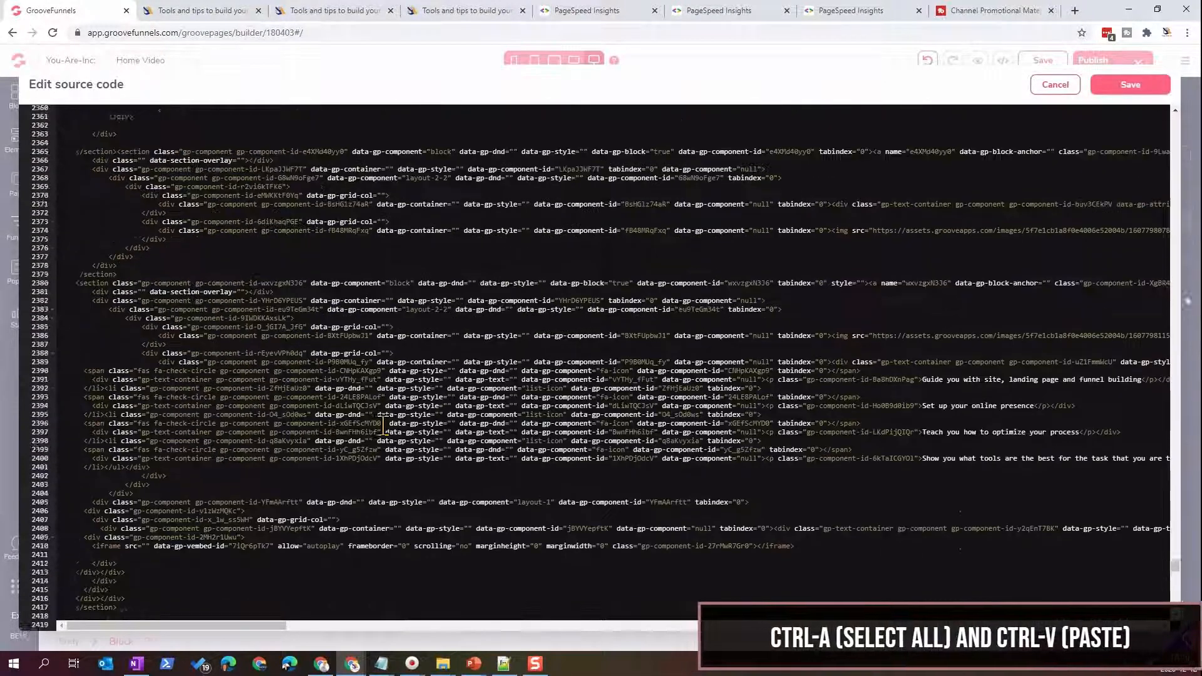
scroll(382, 426, "up", 6)
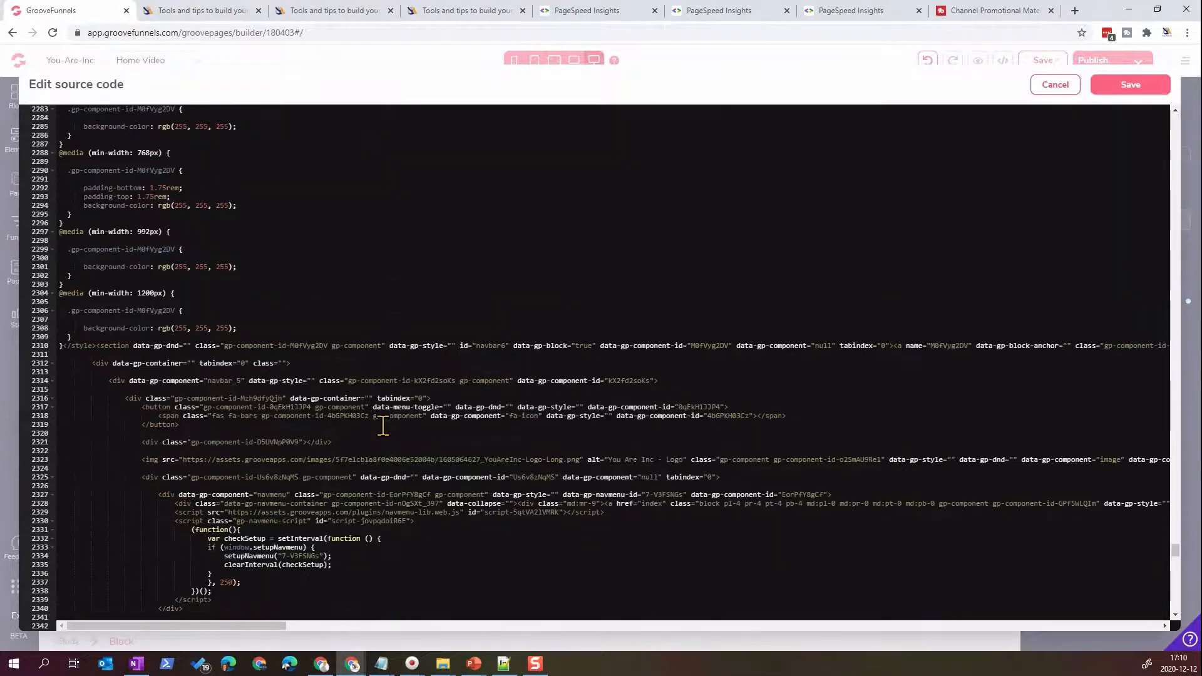
left_click(542, 346)
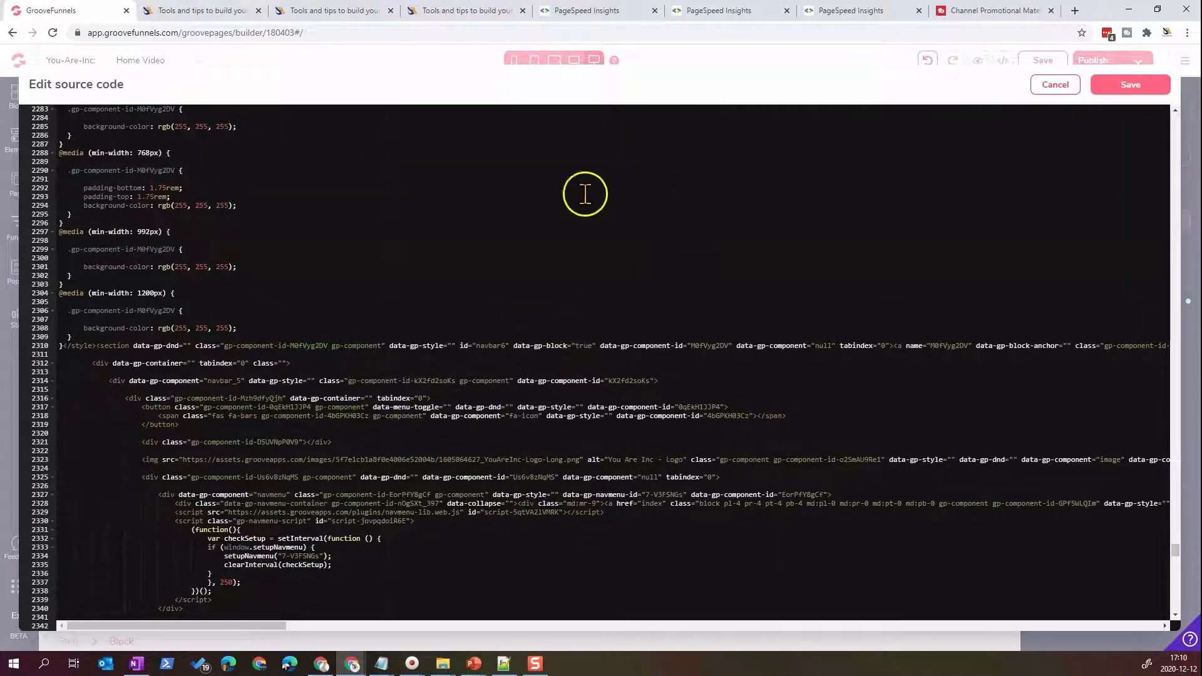
left_click(1146, 87)
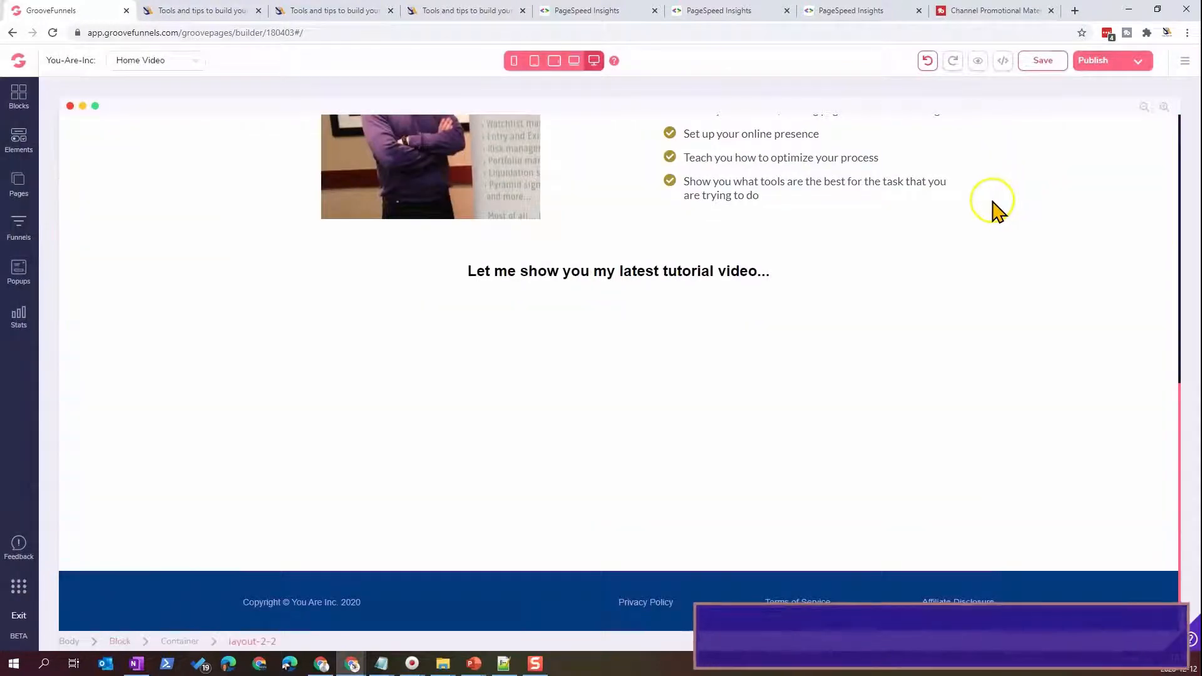
left_click(531, 349)
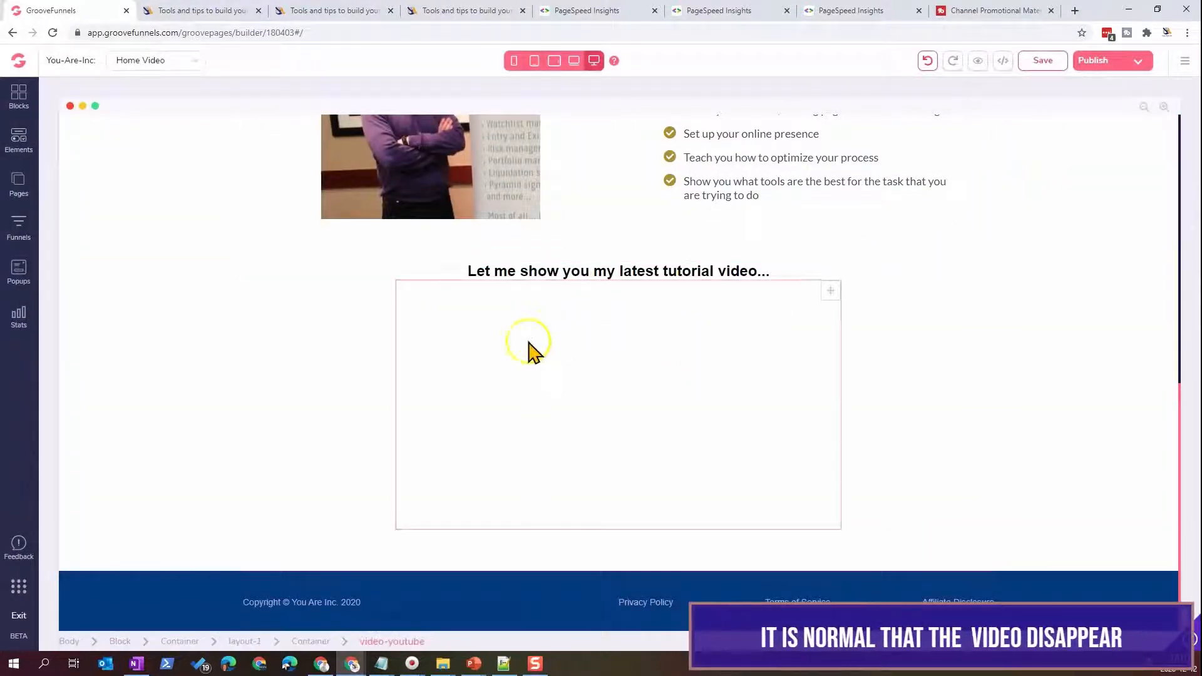
left_click(598, 391)
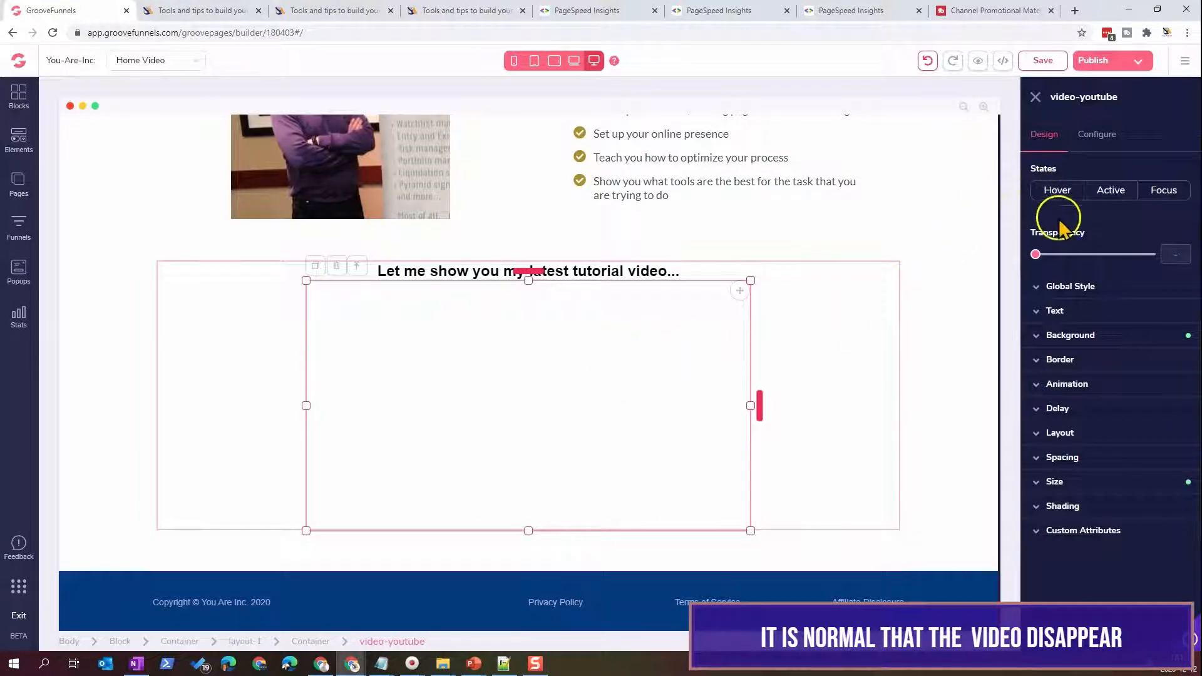
left_click(1126, 350)
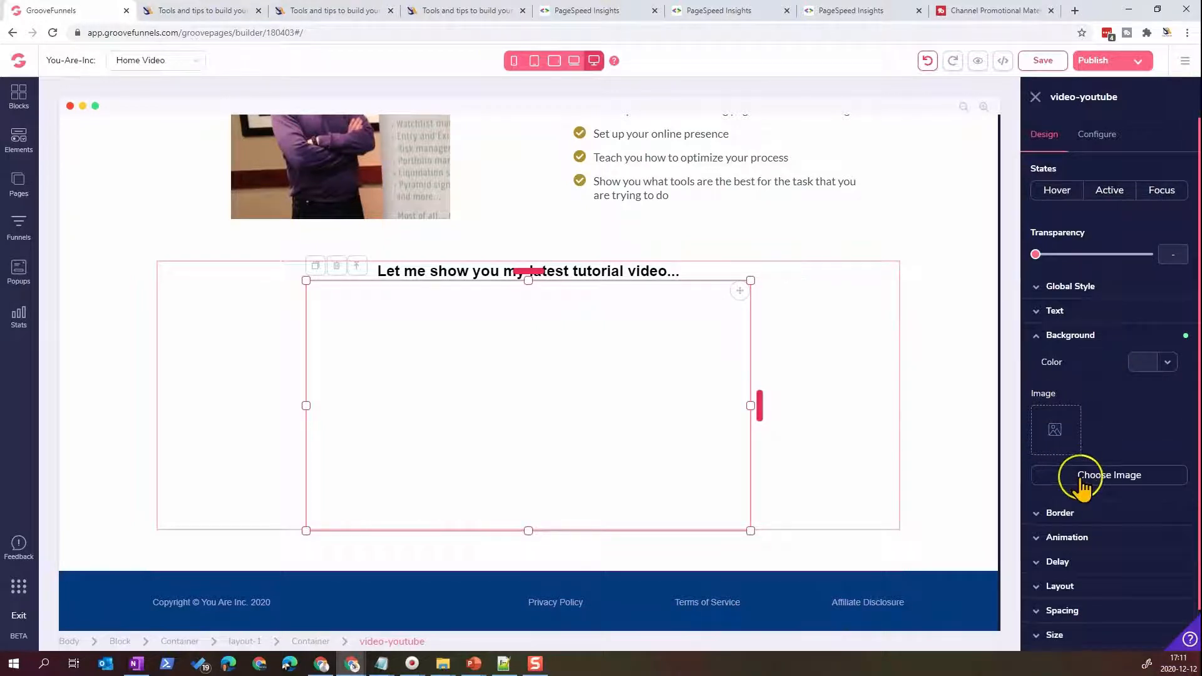
left_click(1080, 479)
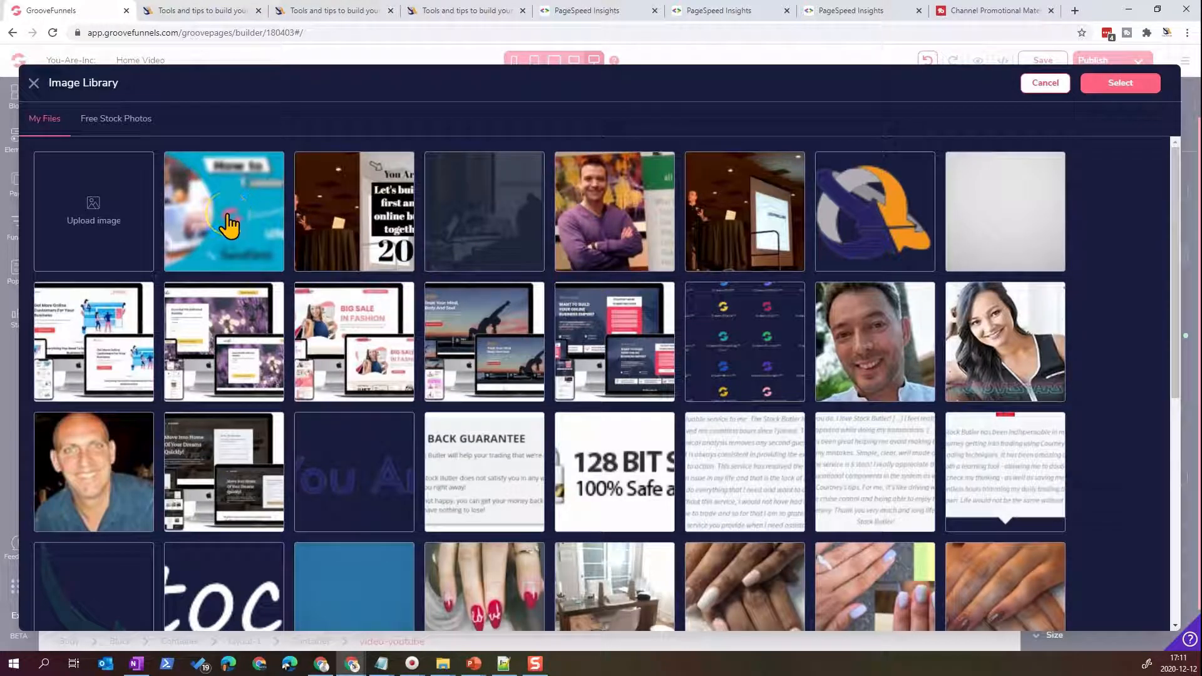
left_click(229, 223)
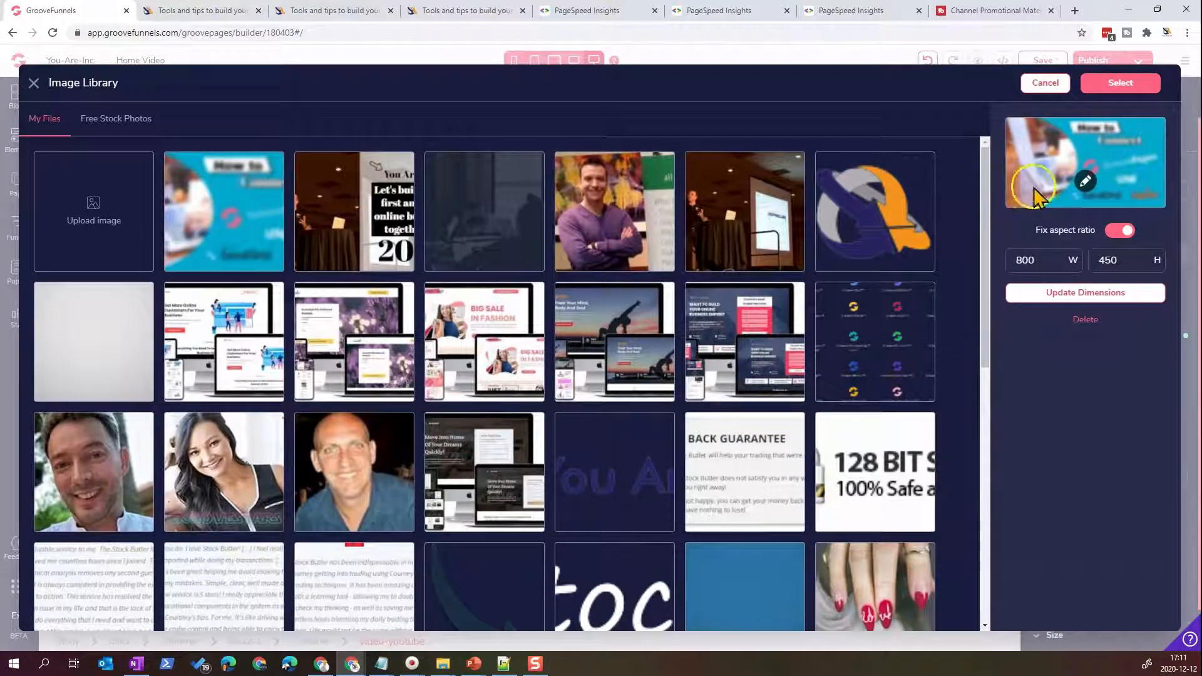
left_click(1122, 84)
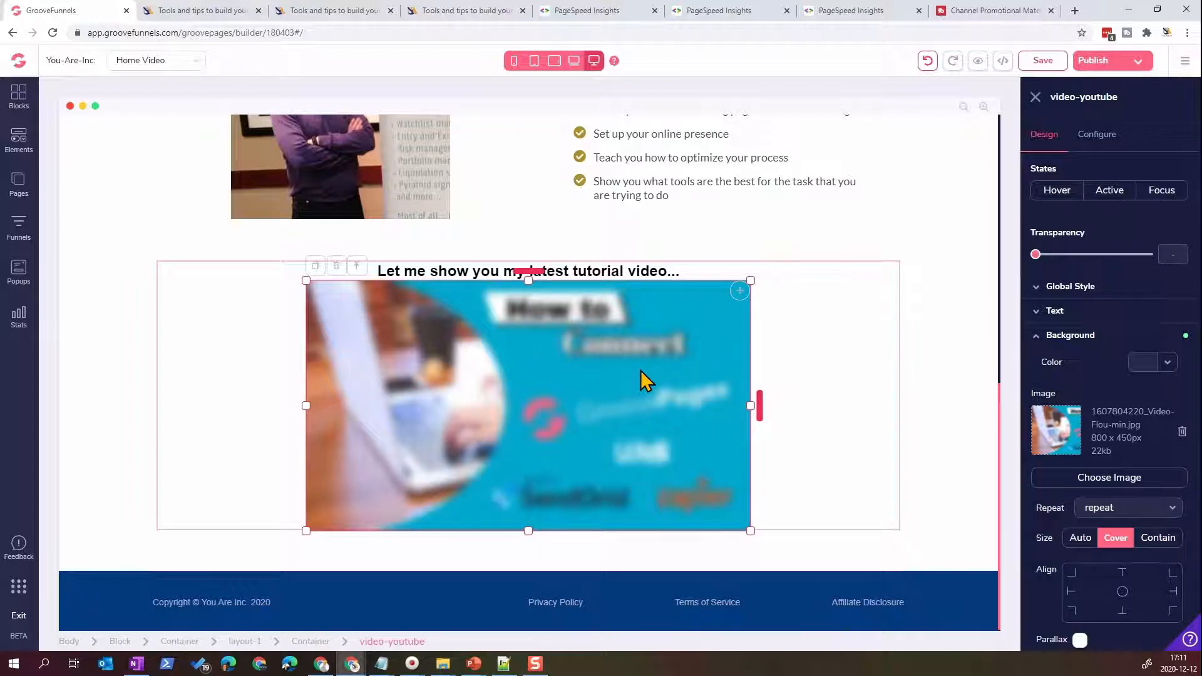
Review the YouTube video element's Youtube Video ID in its configuration without updating it, and return to the design settings
left_click(1093, 134)
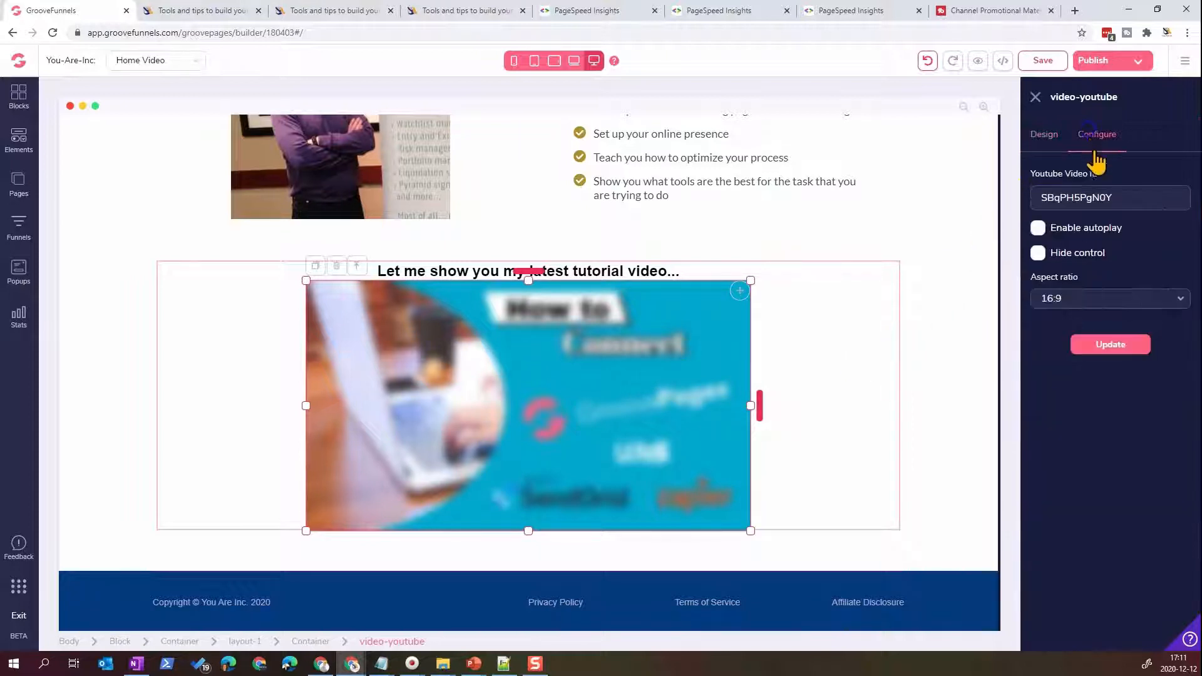
double_click(1095, 198)
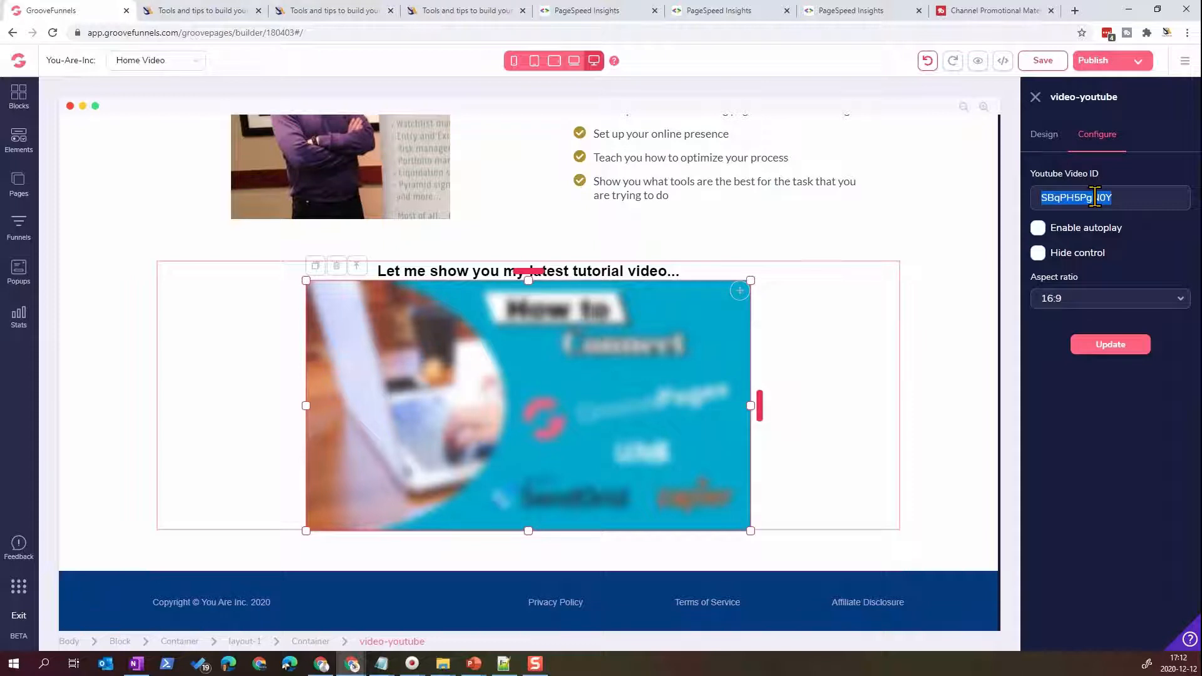
left_click(1044, 134)
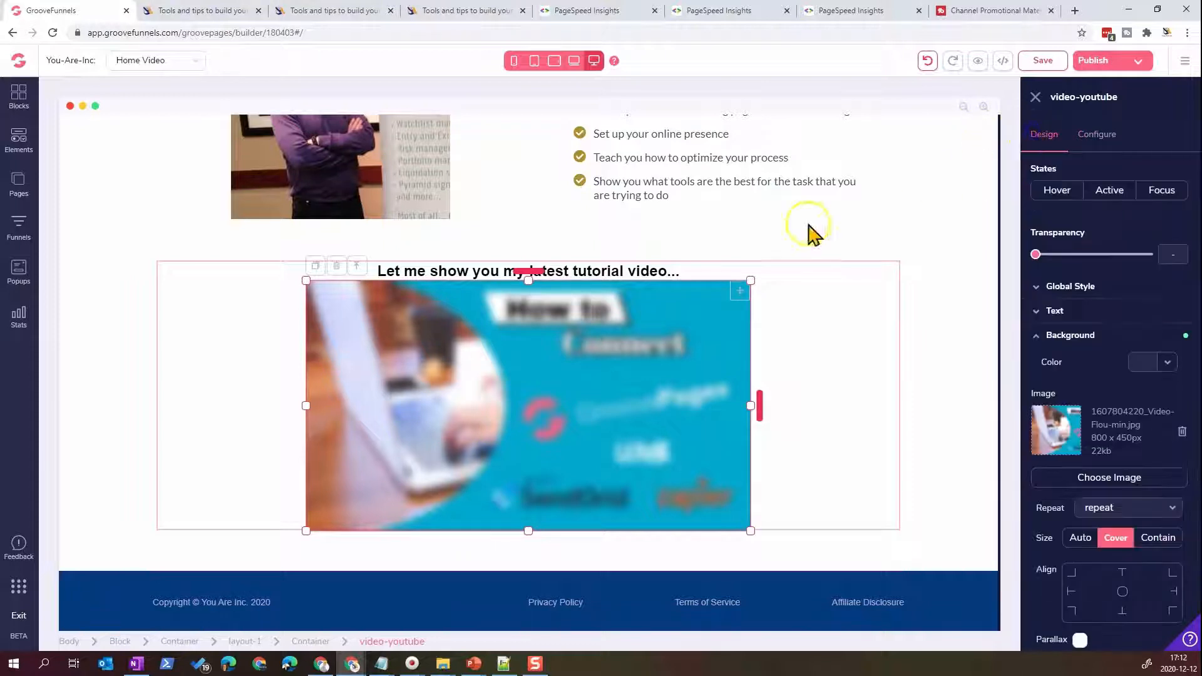
left_click(1096, 134)
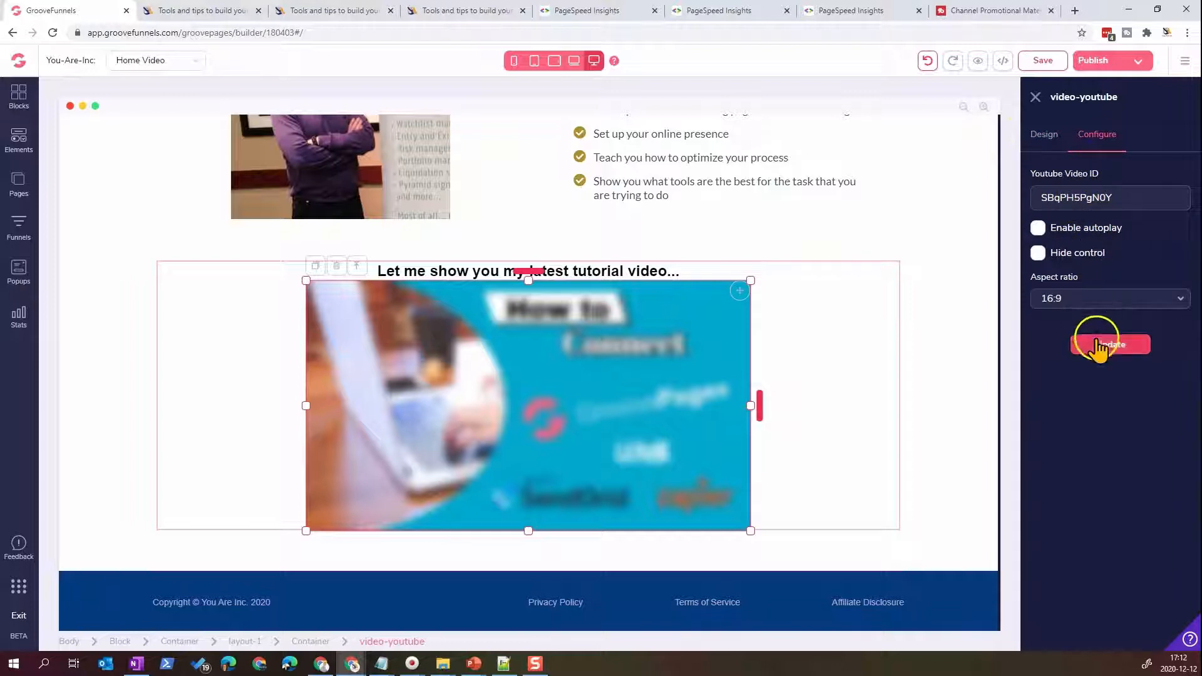
double_click(1079, 199)
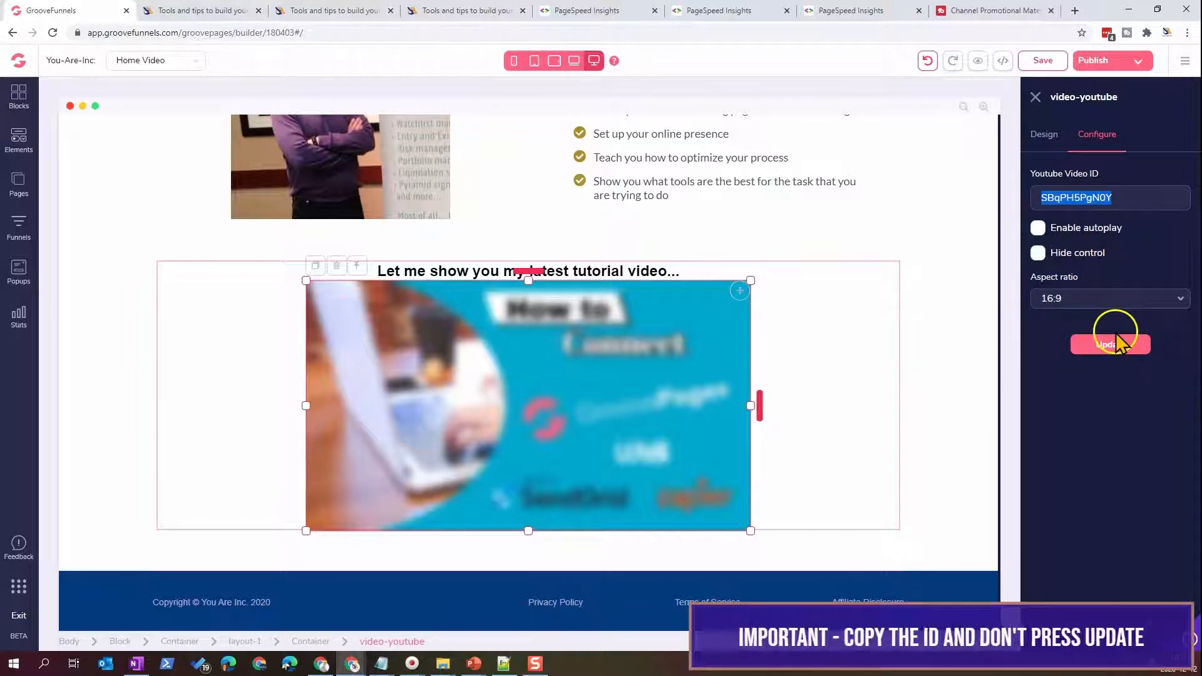
left_click(1045, 135)
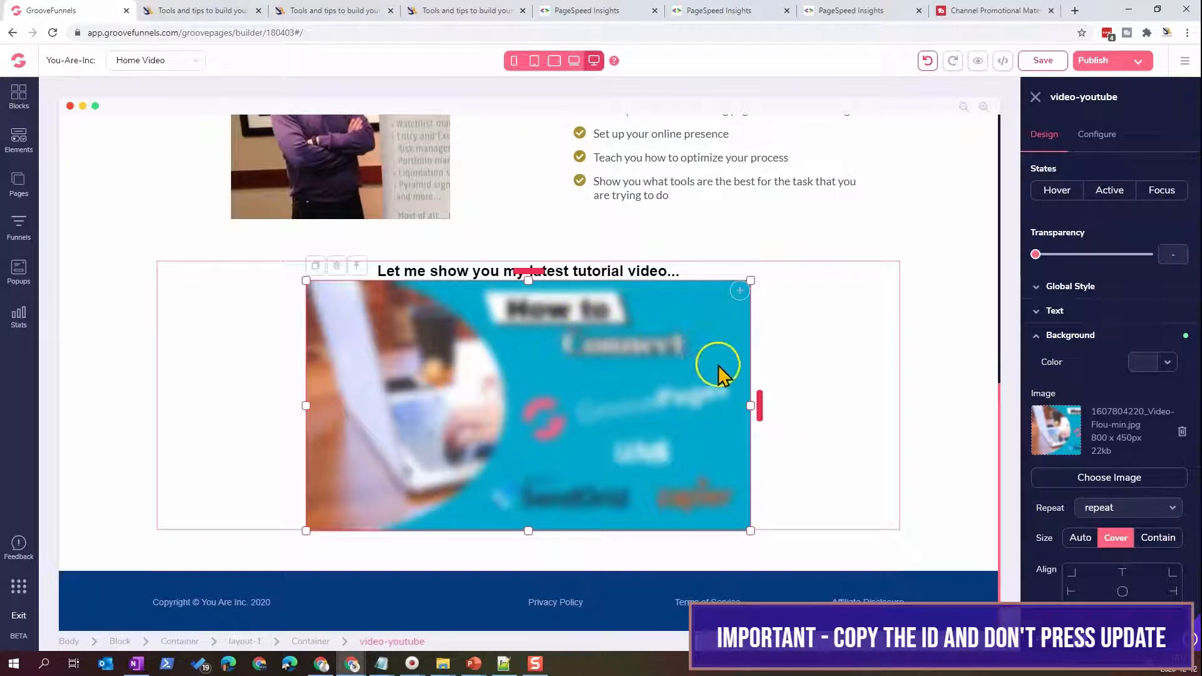
Switch to Notepad++ and examine the "Responsive Video by YouTubeID" and TubeBuddy latest-video scripts in "new 2", highlighting each one
left_click(507, 666)
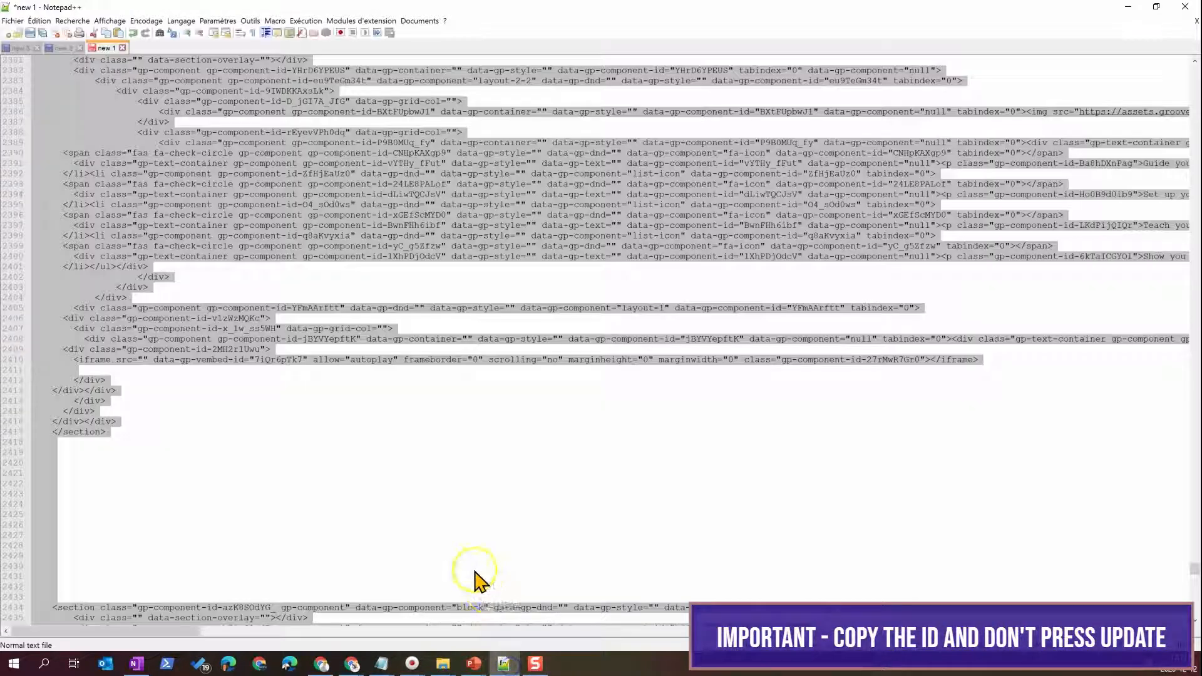
left_click(65, 48)
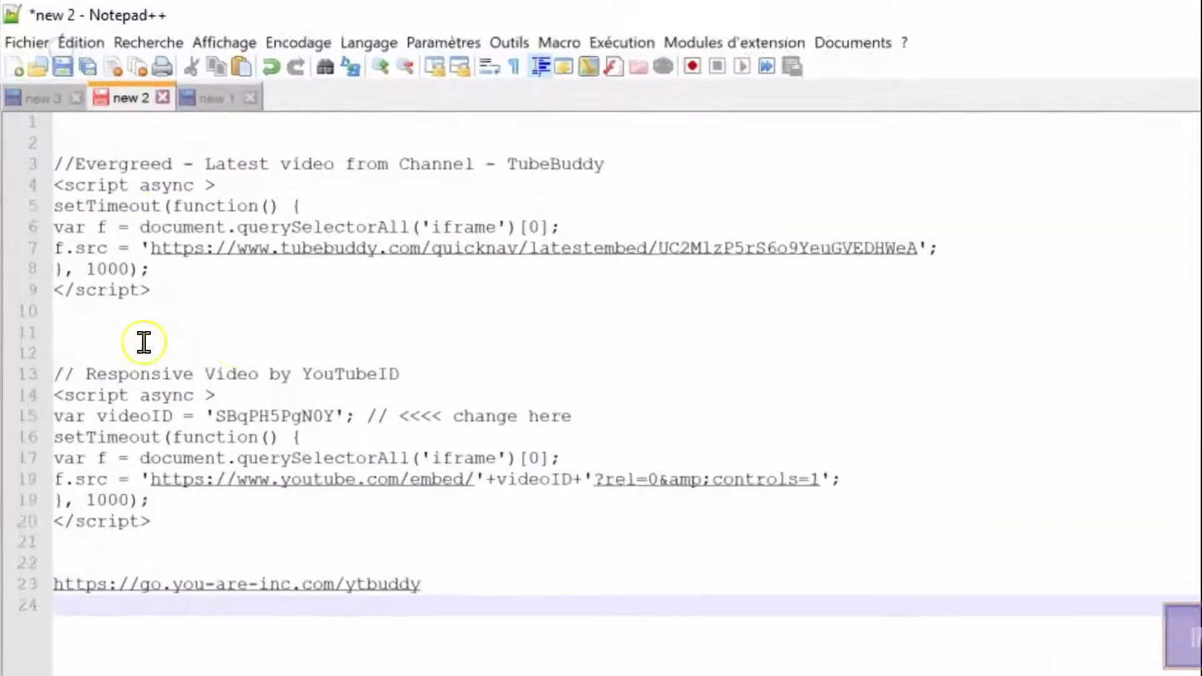
left_click_drag(207, 556, 26, 401)
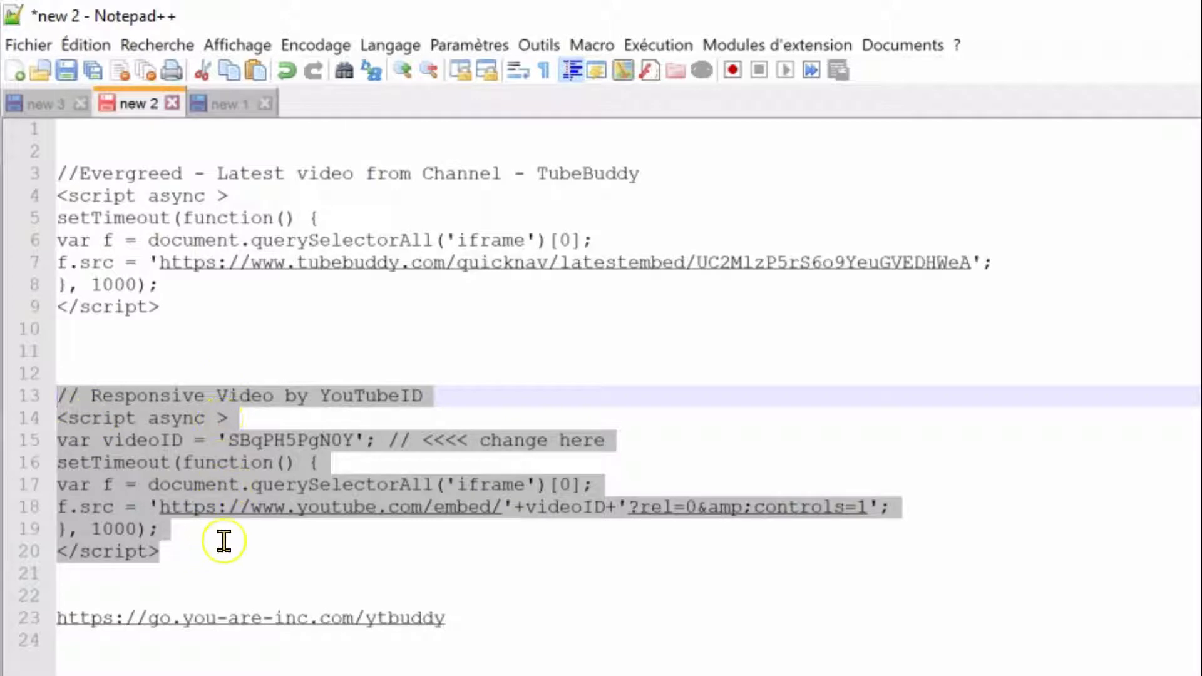
left_click_drag(182, 317, 26, 180)
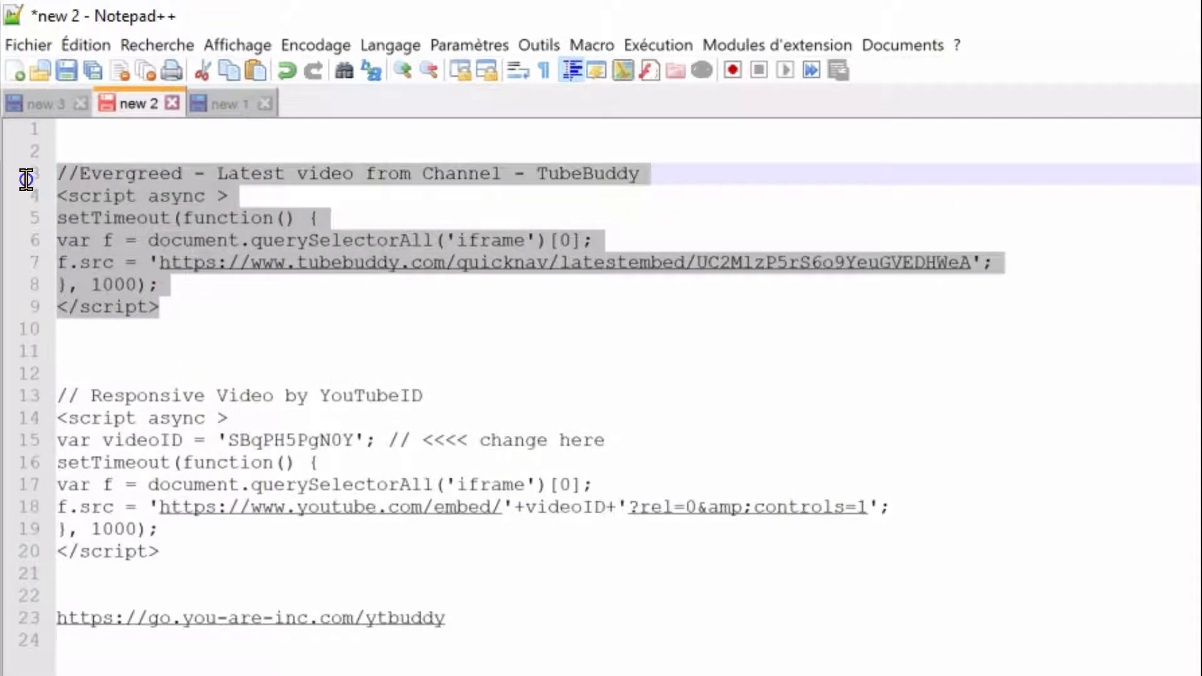
Examine the "Responsive Video by YouTubeID" script in "new 2", highlighting the whole block and its videoID value
left_click_drag(166, 556, 48, 398)
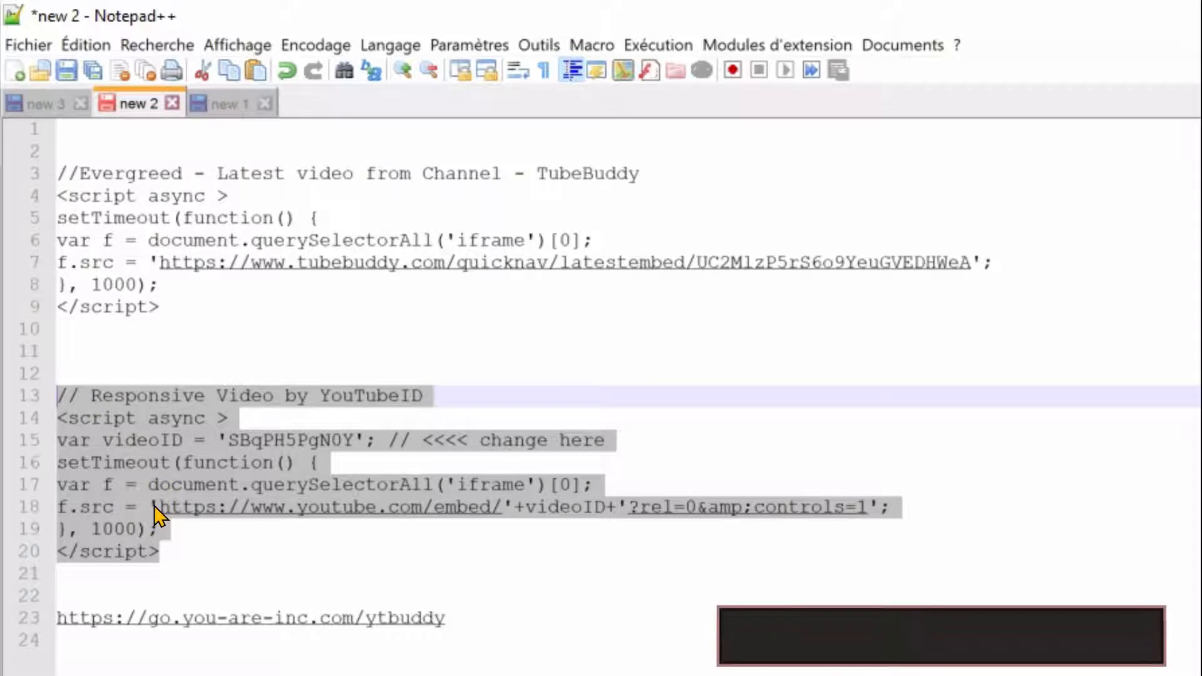
left_click(301, 554)
left_click(207, 454)
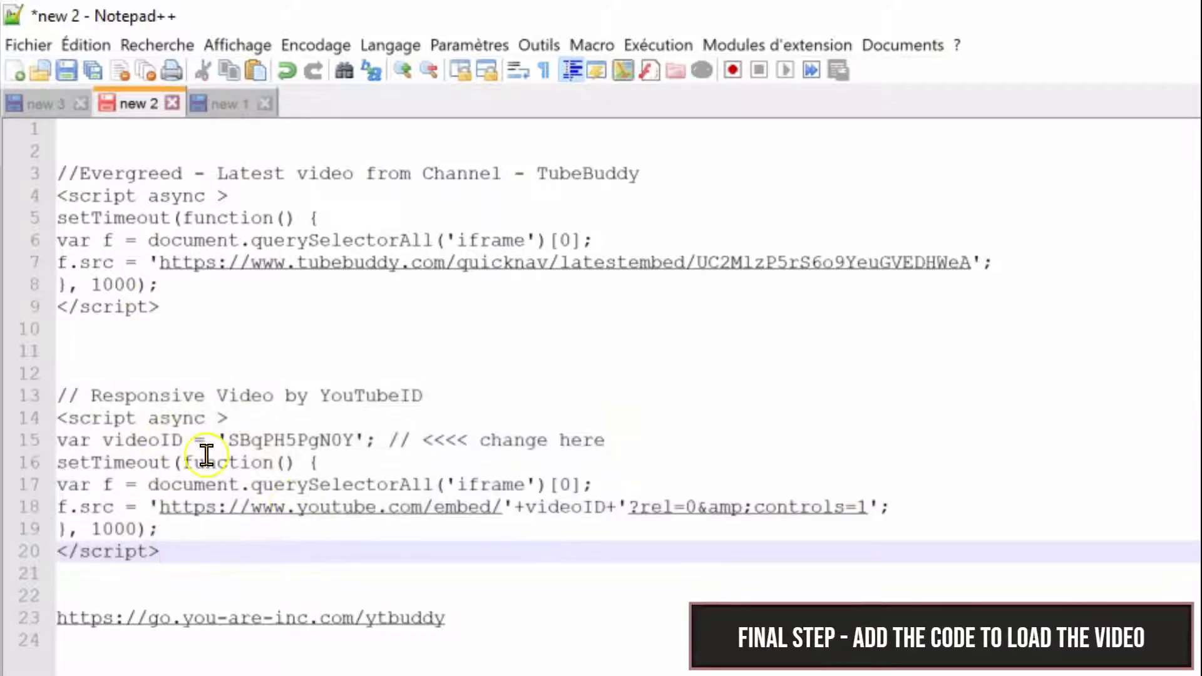
double_click(260, 440)
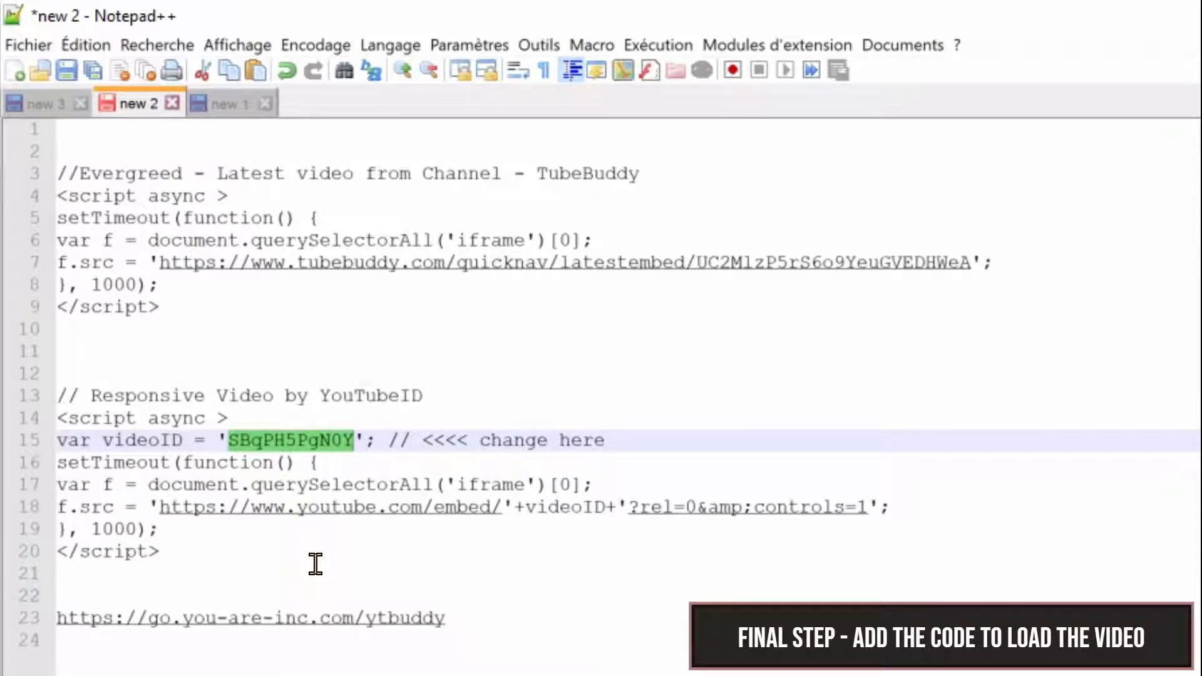
key("Right")
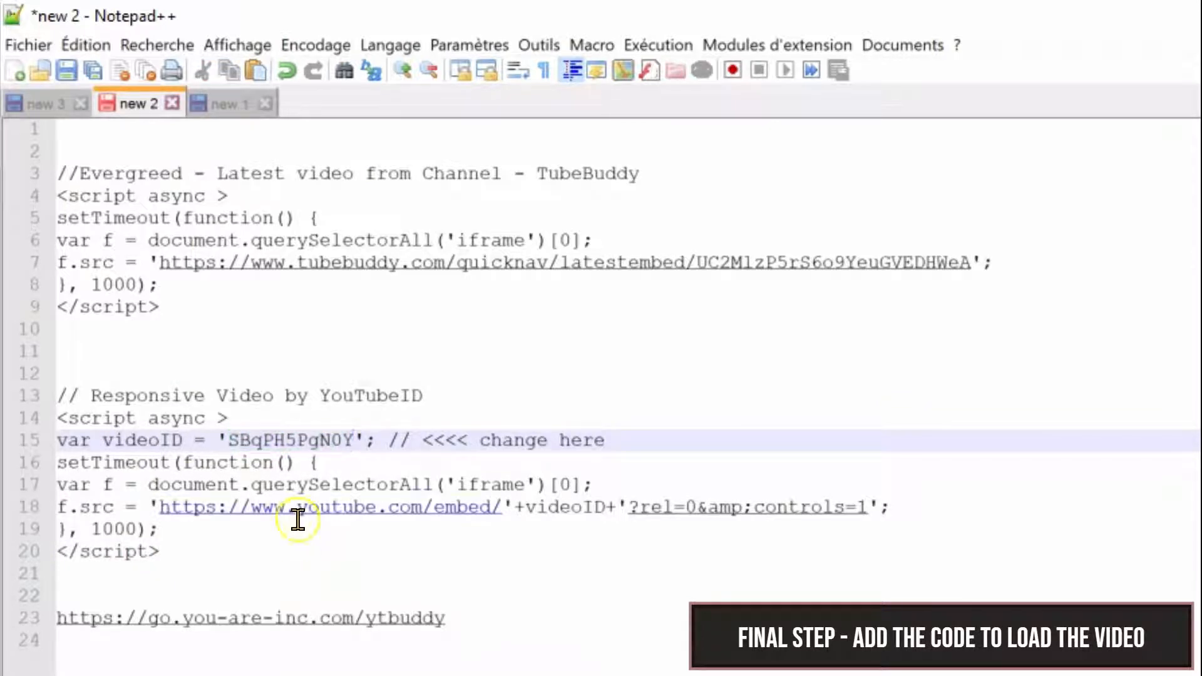
double_click(305, 439)
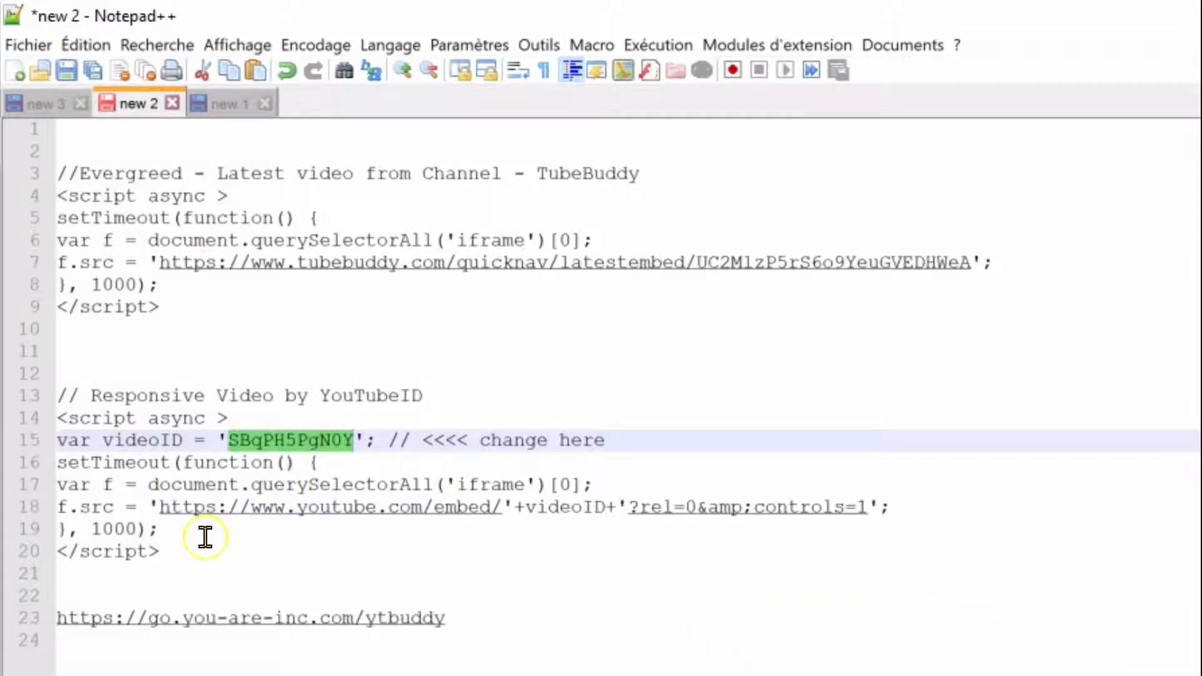
Copy the whole "Responsive Video by YouTubeID" script, switch to GroovePages and open the Home Video page's settings
left_click_drag(193, 554, 34, 395)
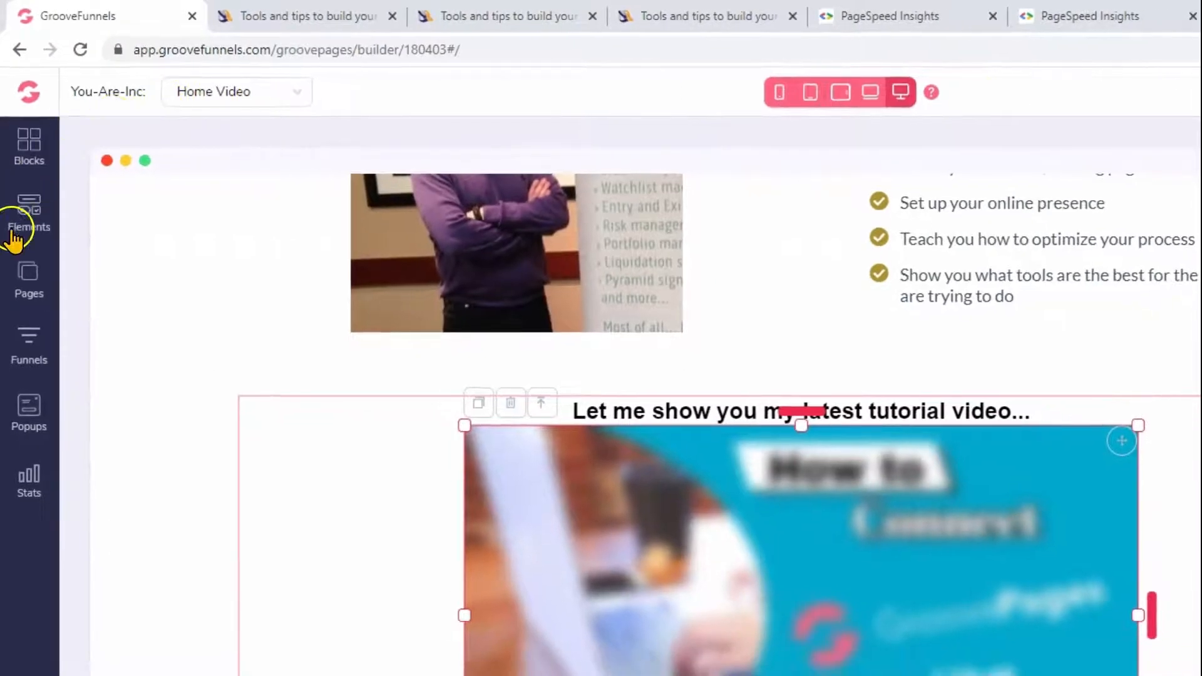
left_click(26, 283)
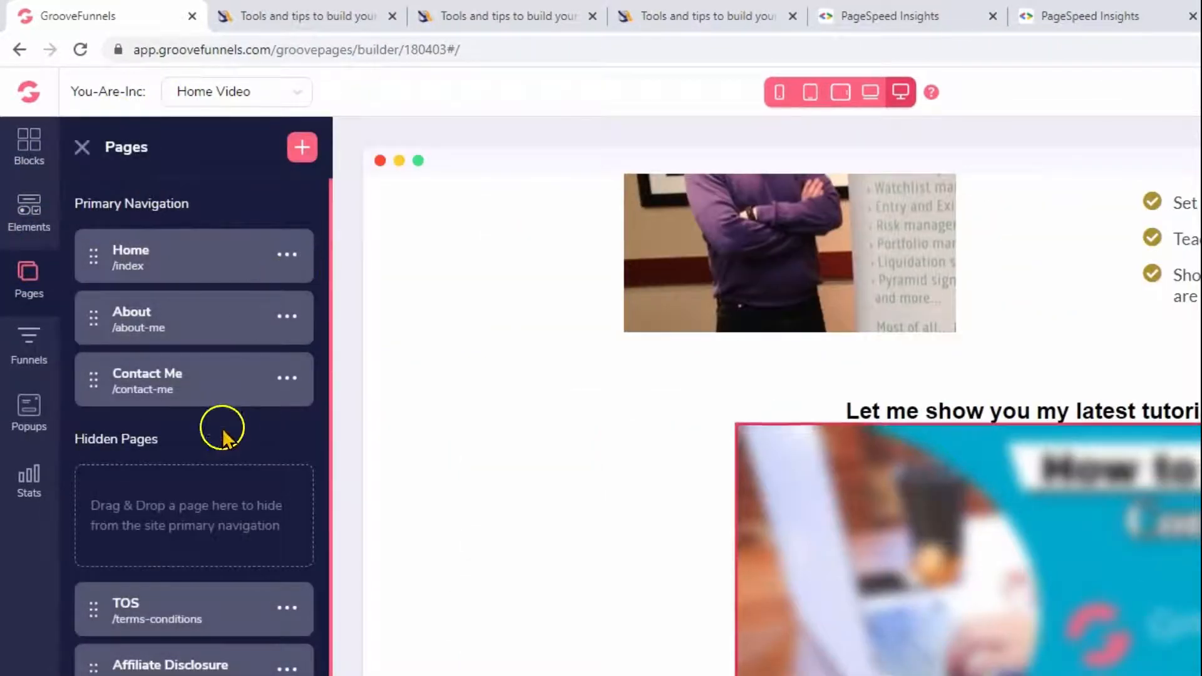
scroll(237, 590, "down", 2)
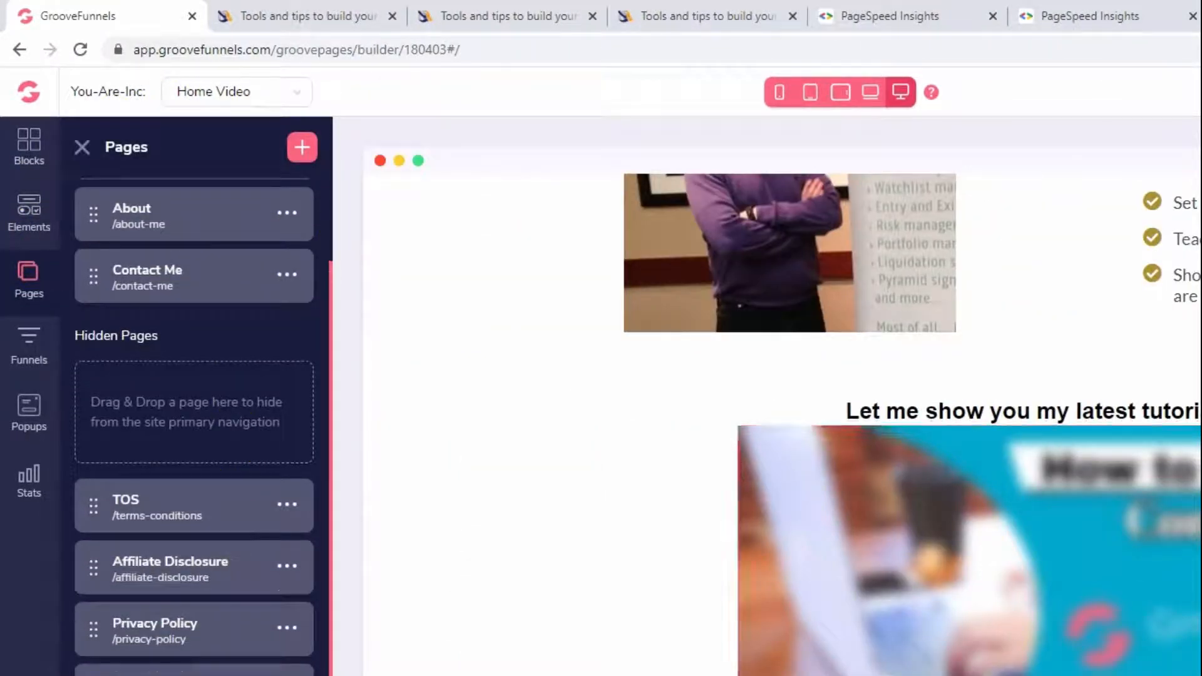
scroll(204, 427, "down", 2)
left_click(206, 673)
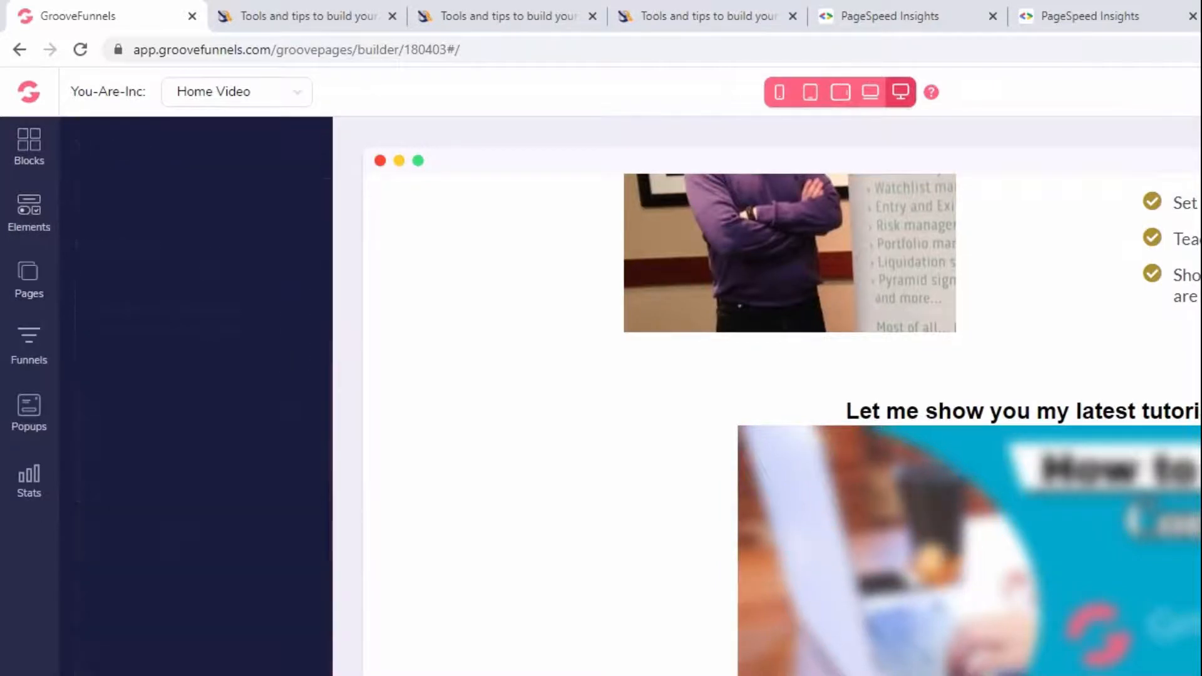
Paste the copied script into the Home Video page's code include for the <body> bottom, save the page settings and close the pages list
scroll(164, 546, "down", 1)
scroll(273, 622, "down", 6)
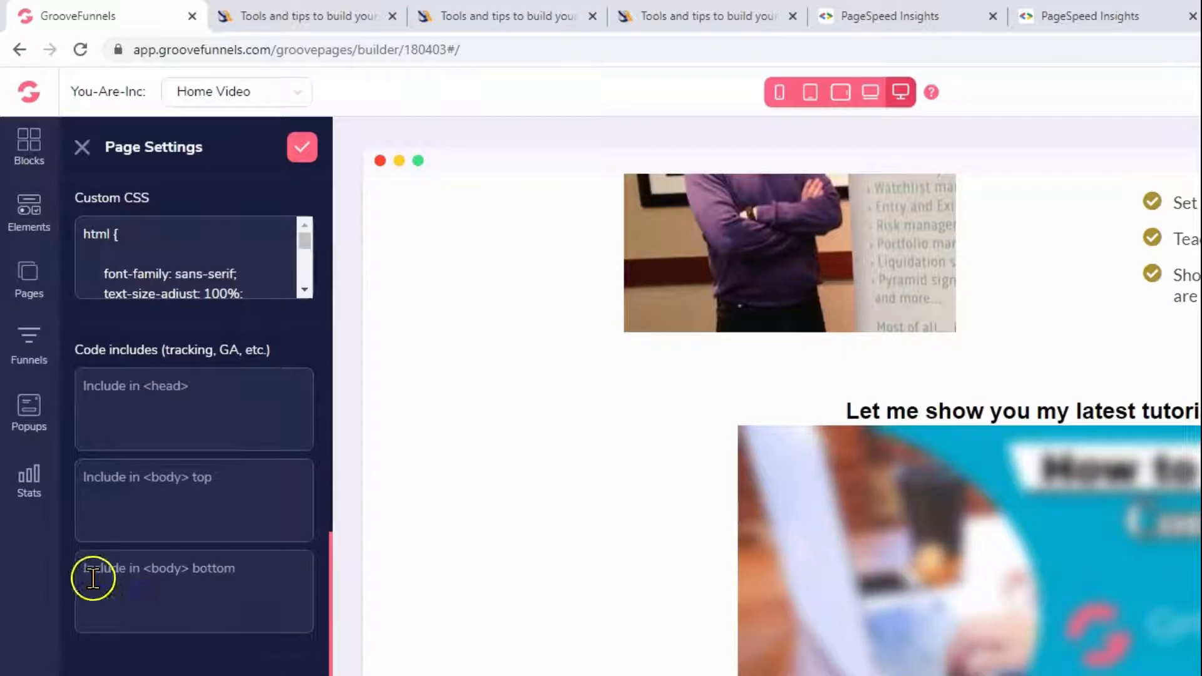
left_click(184, 569)
key("ctrl+v")
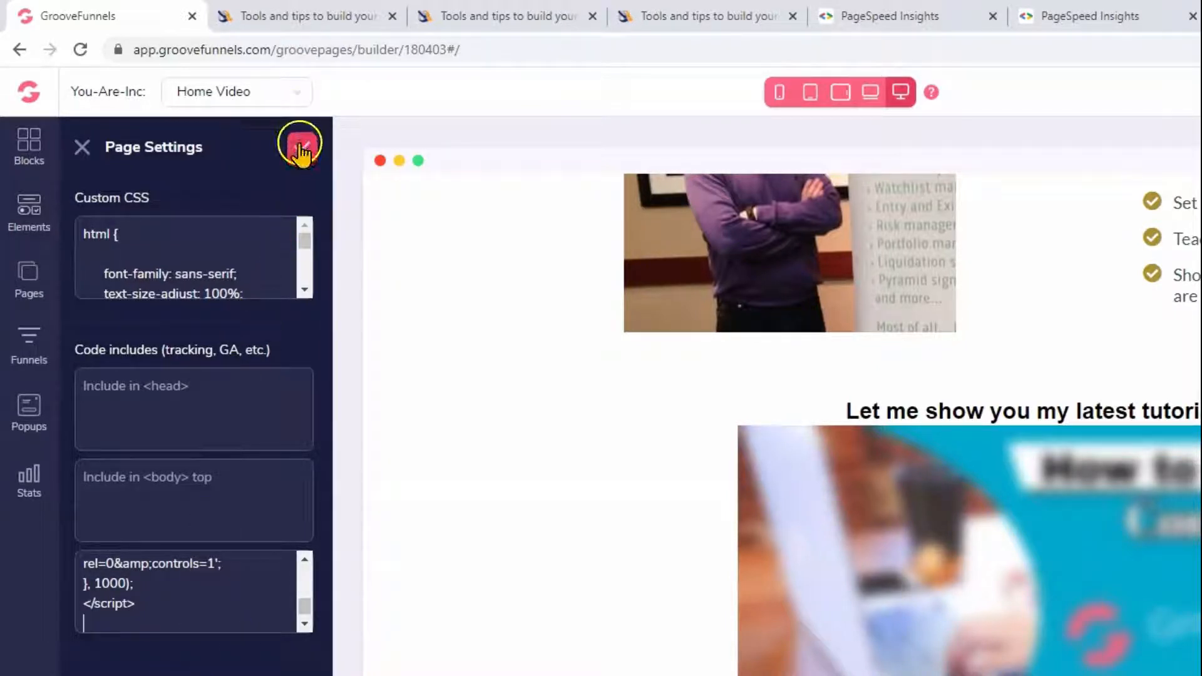
left_click(301, 147)
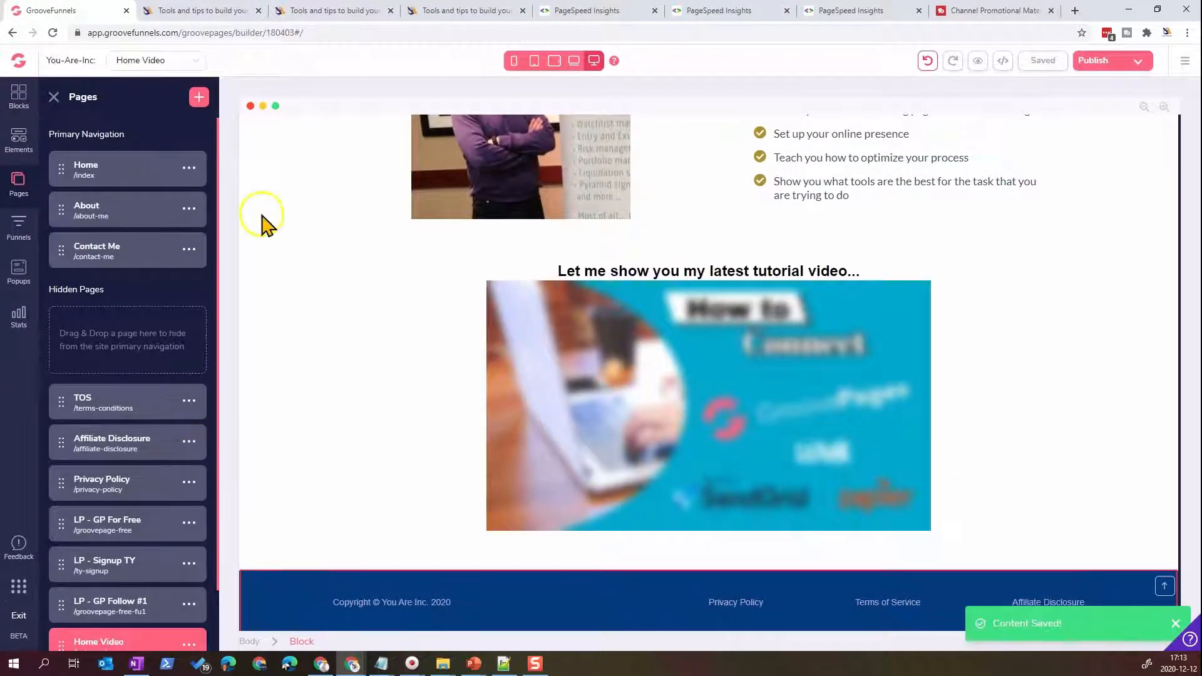
left_click(54, 97)
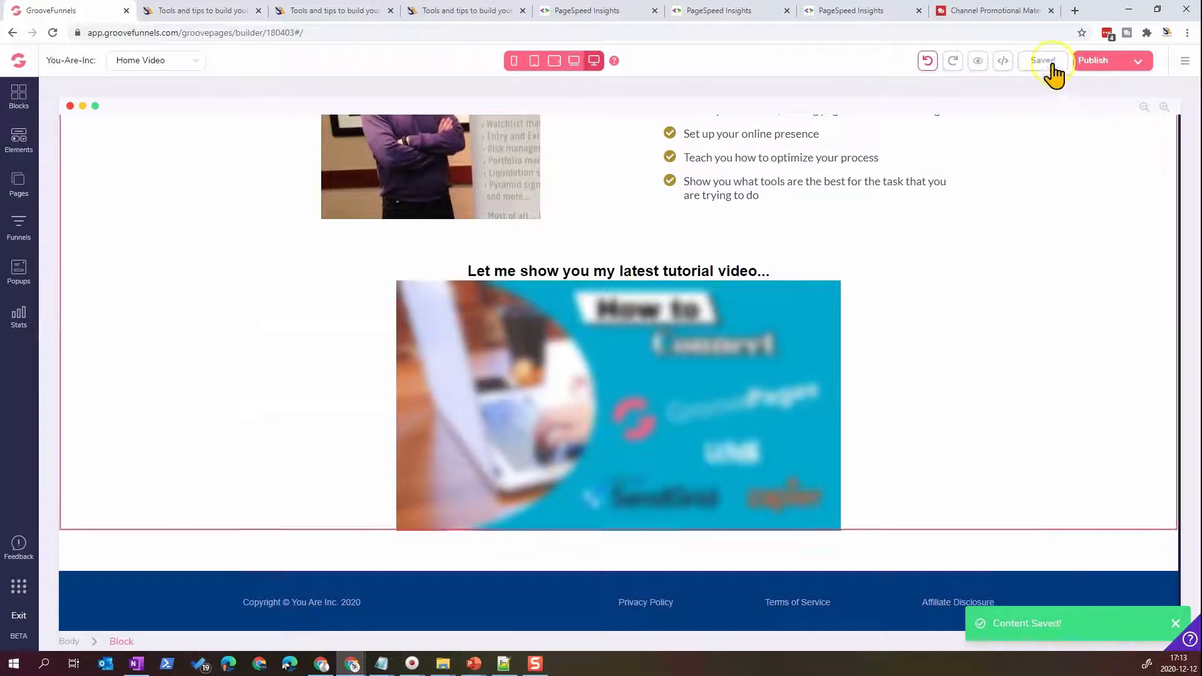
Preview the Home Video page, check the video under "Let me show you my latest tutorial video..." again after a reload, and close the preview
left_click(978, 61)
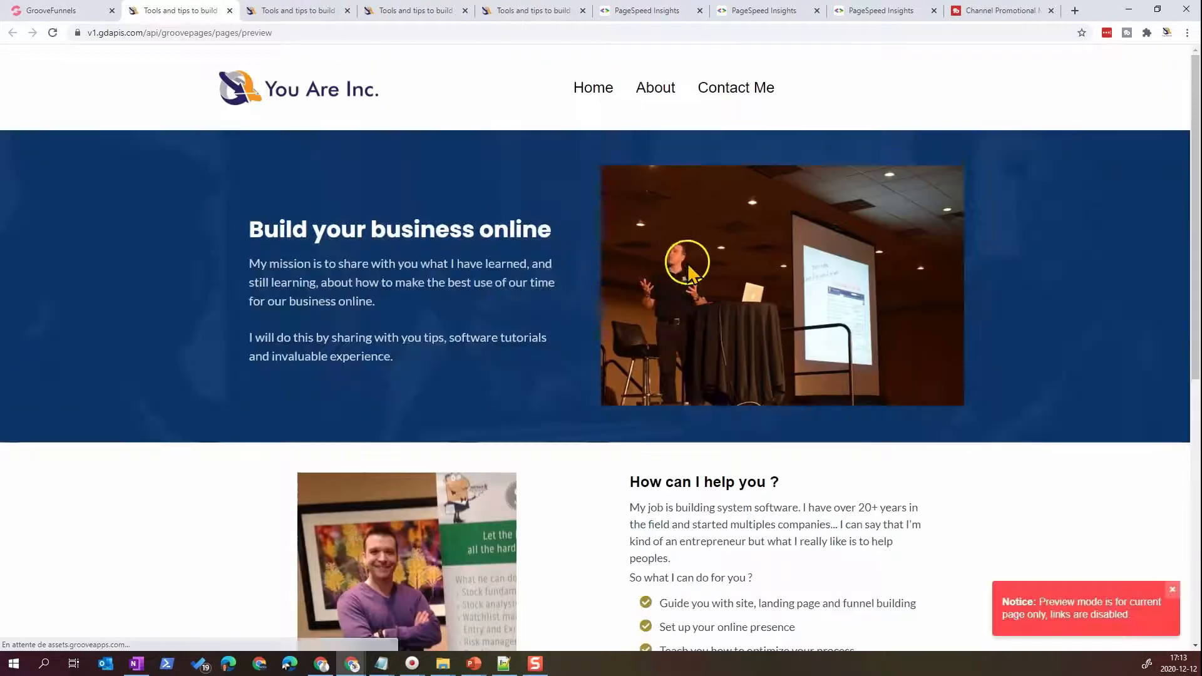
scroll(689, 275, "down", 7)
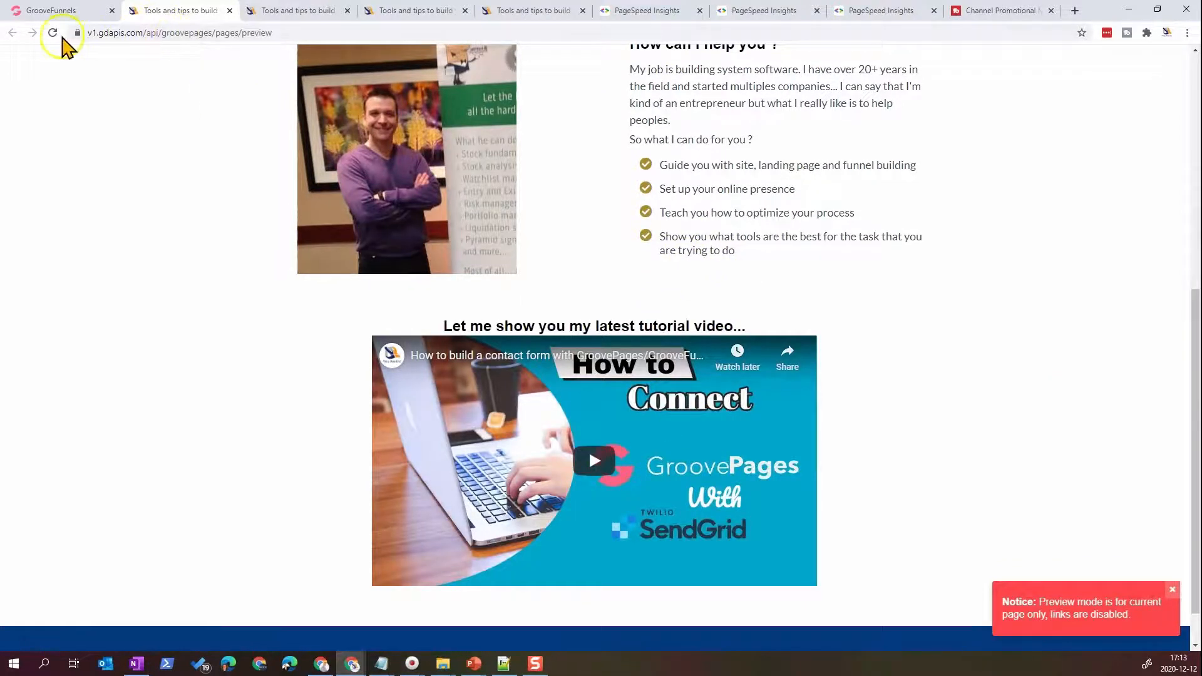
left_click(53, 33)
left_click(640, 139)
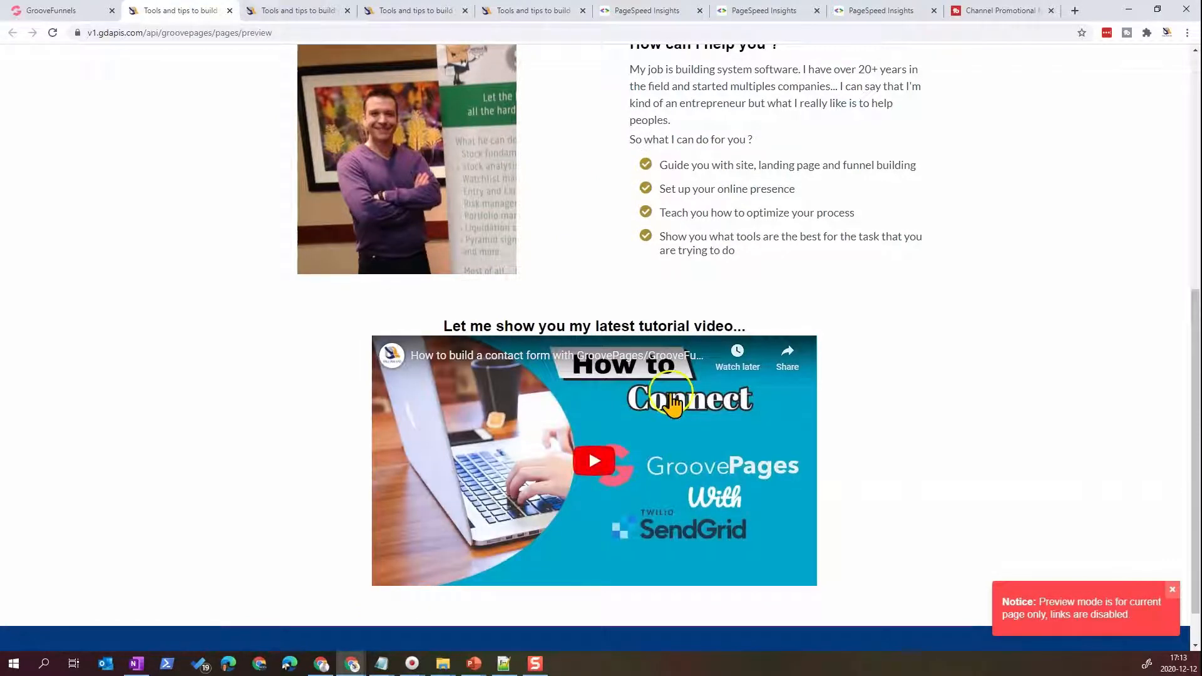
scroll(673, 404, "up", 7)
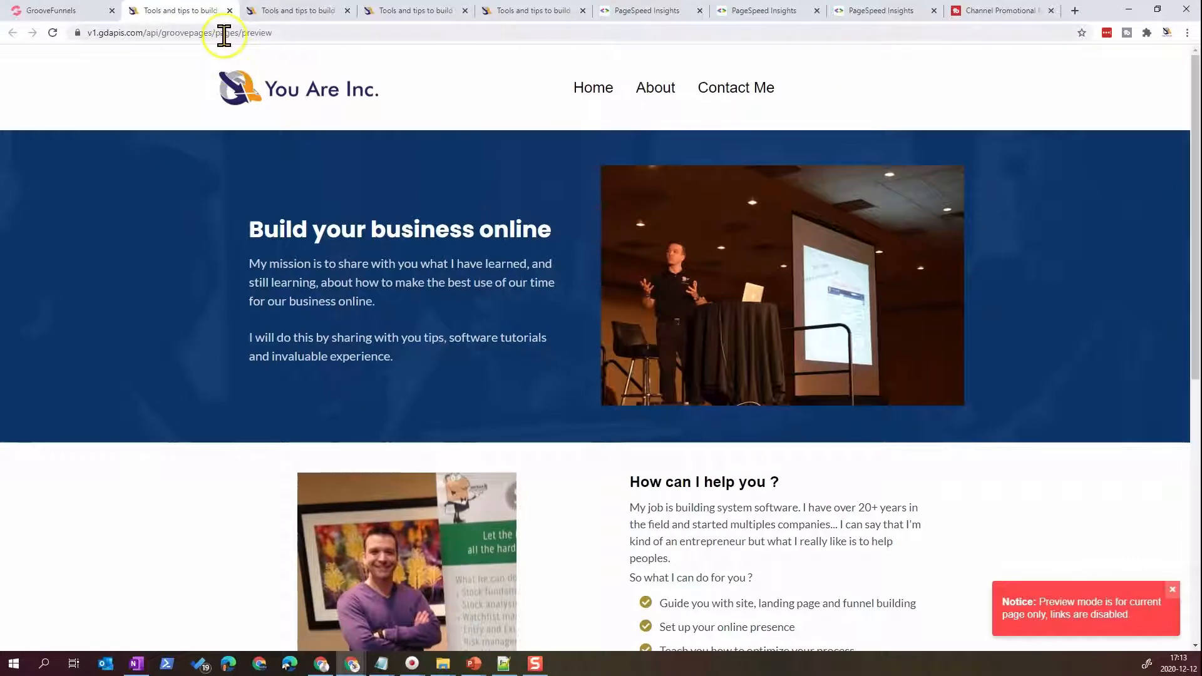
left_click(229, 11)
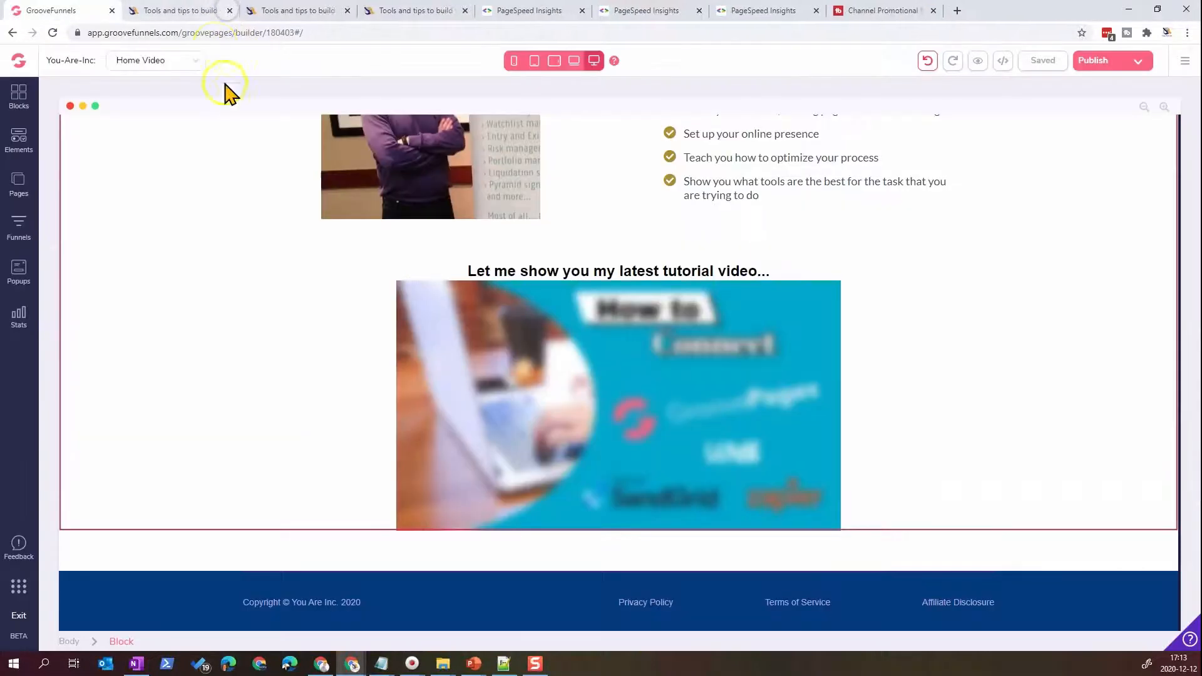
Publish the site with the updated Home Video page
left_click(729, 12)
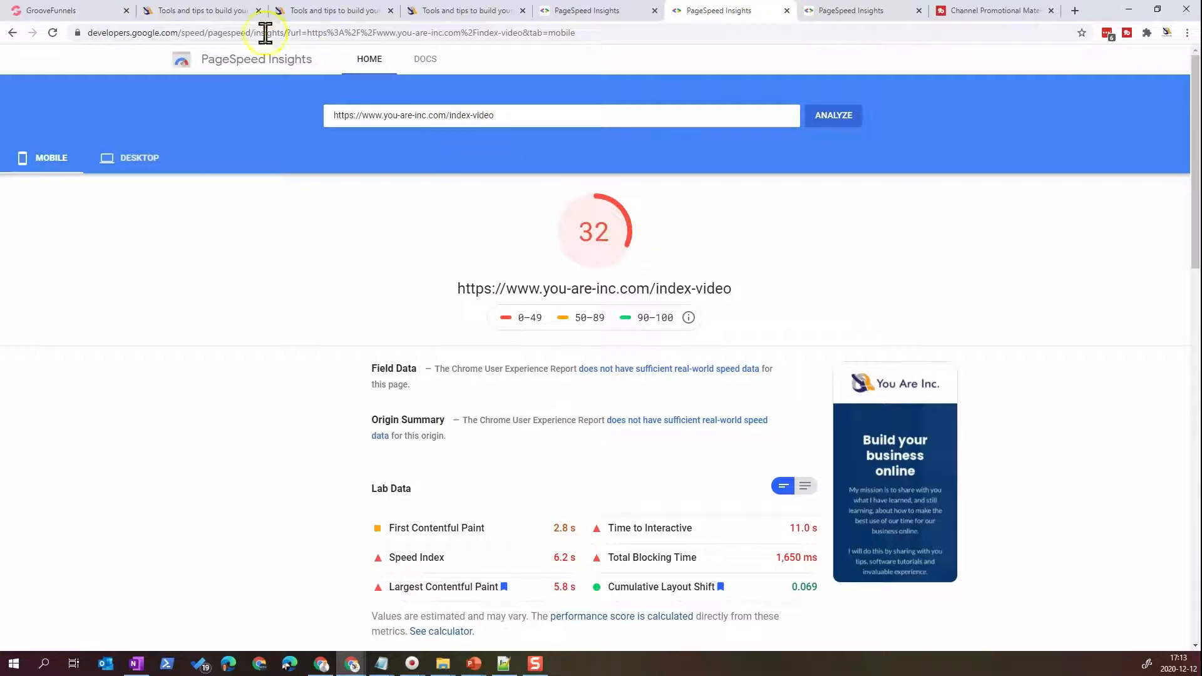
left_click(68, 11)
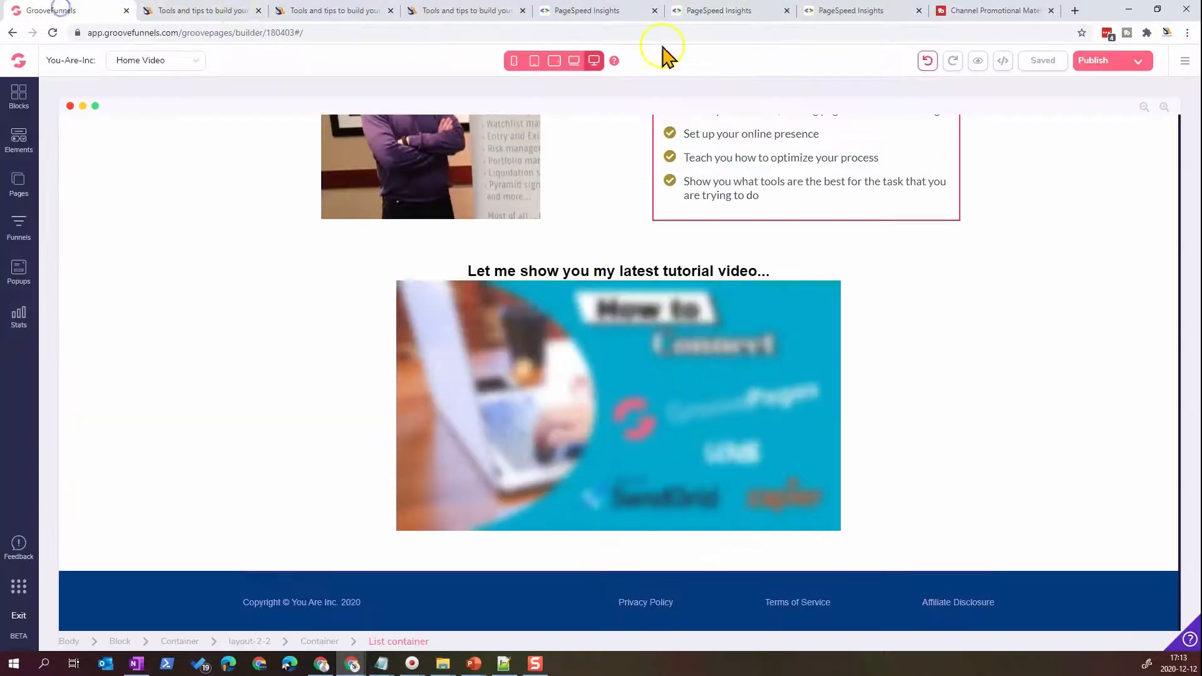
left_click(1099, 68)
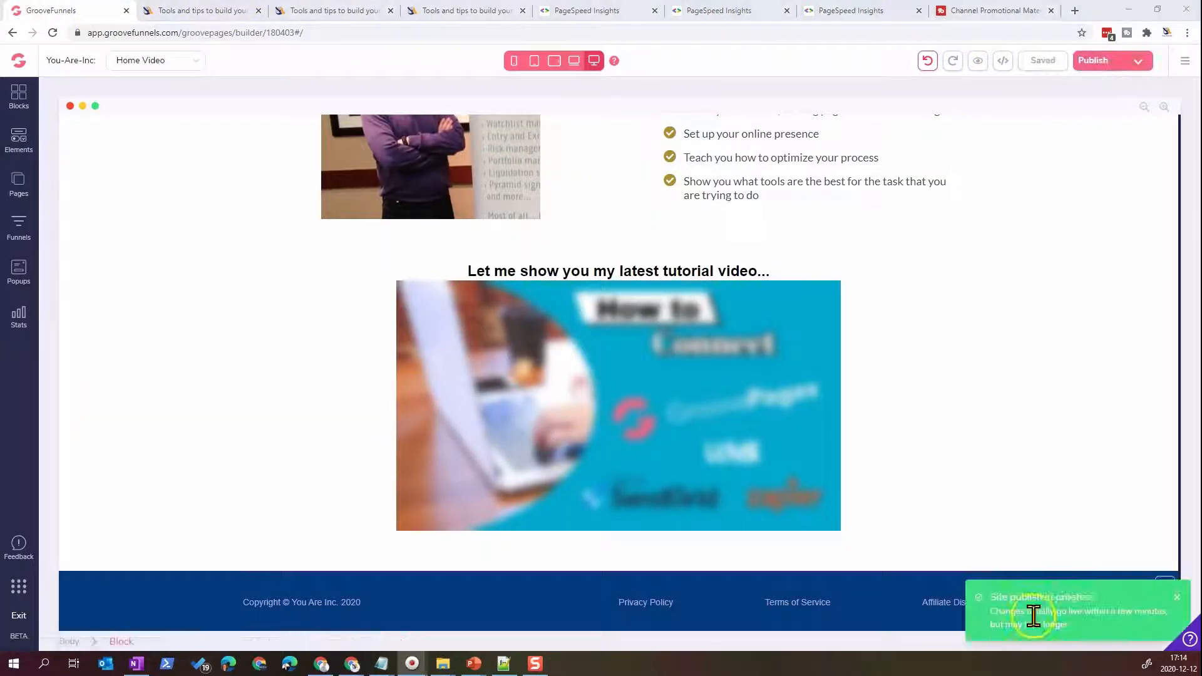
left_click(684, 341)
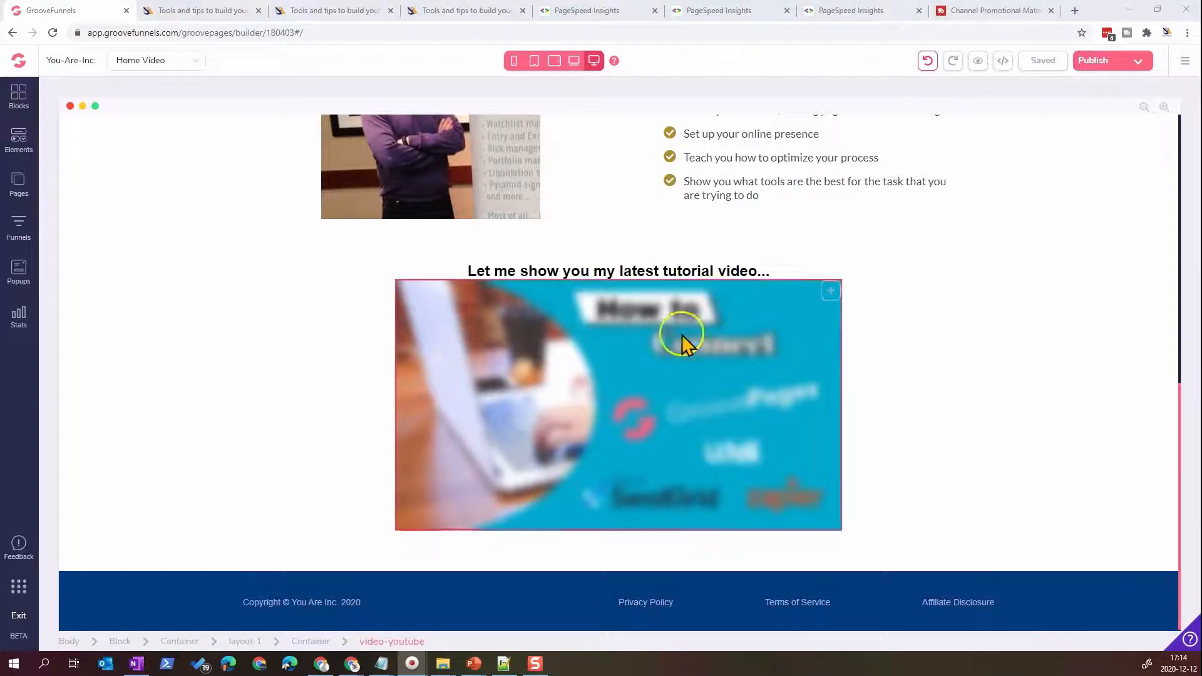
Reload the published you-are-inc.com/index-video page and check how its tutorial video loads
left_click(226, 11)
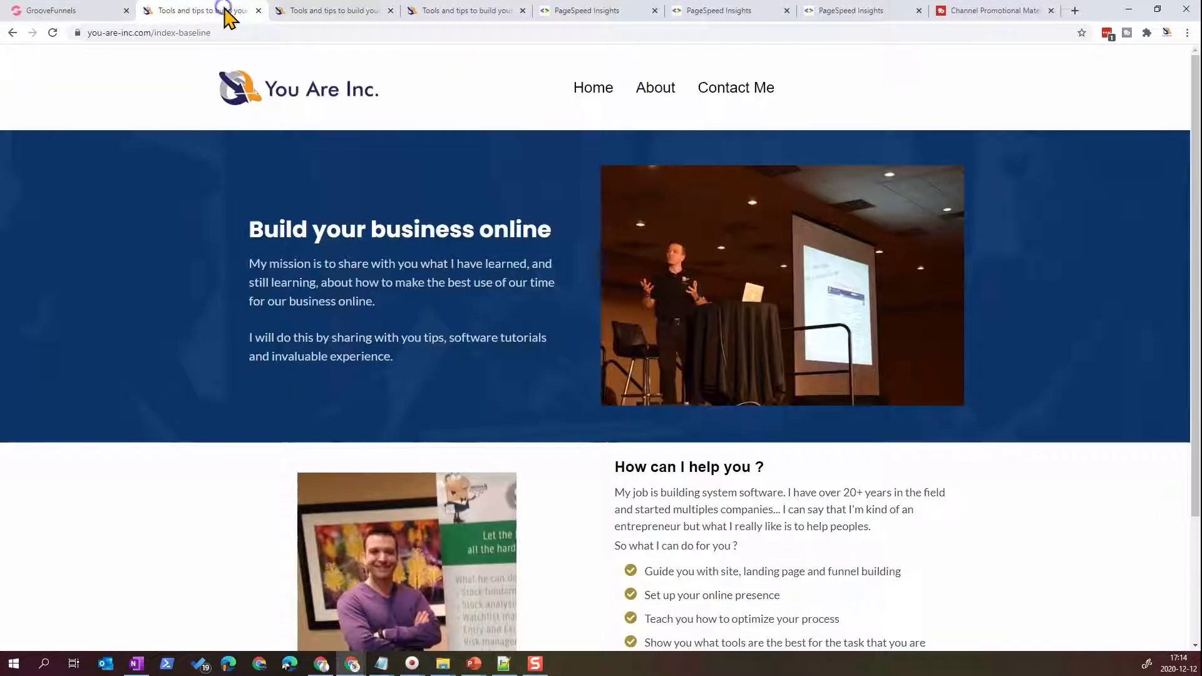
left_click(292, 19)
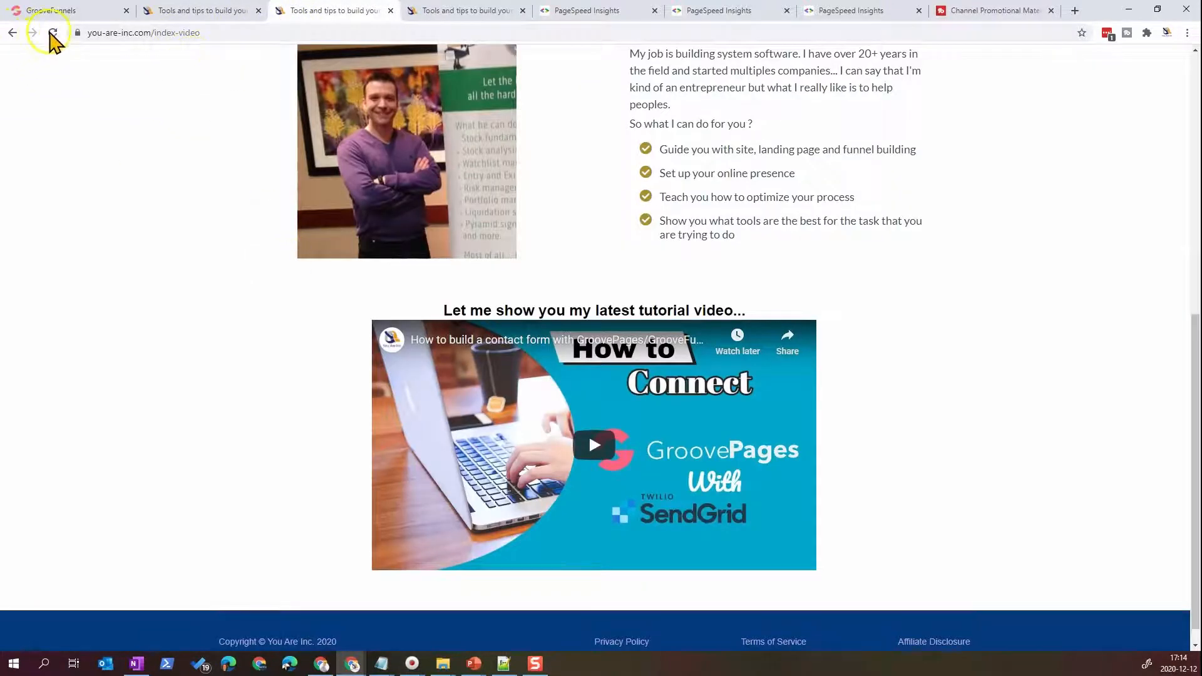
left_click(52, 33)
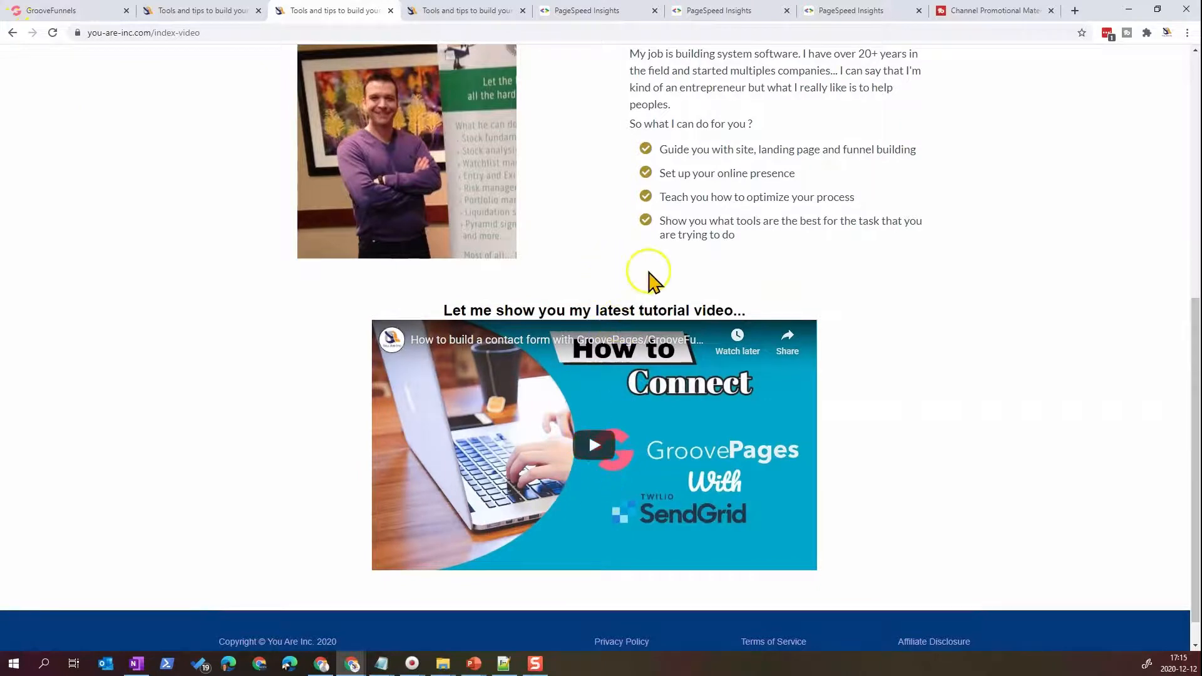
scroll(648, 272, "up", 7)
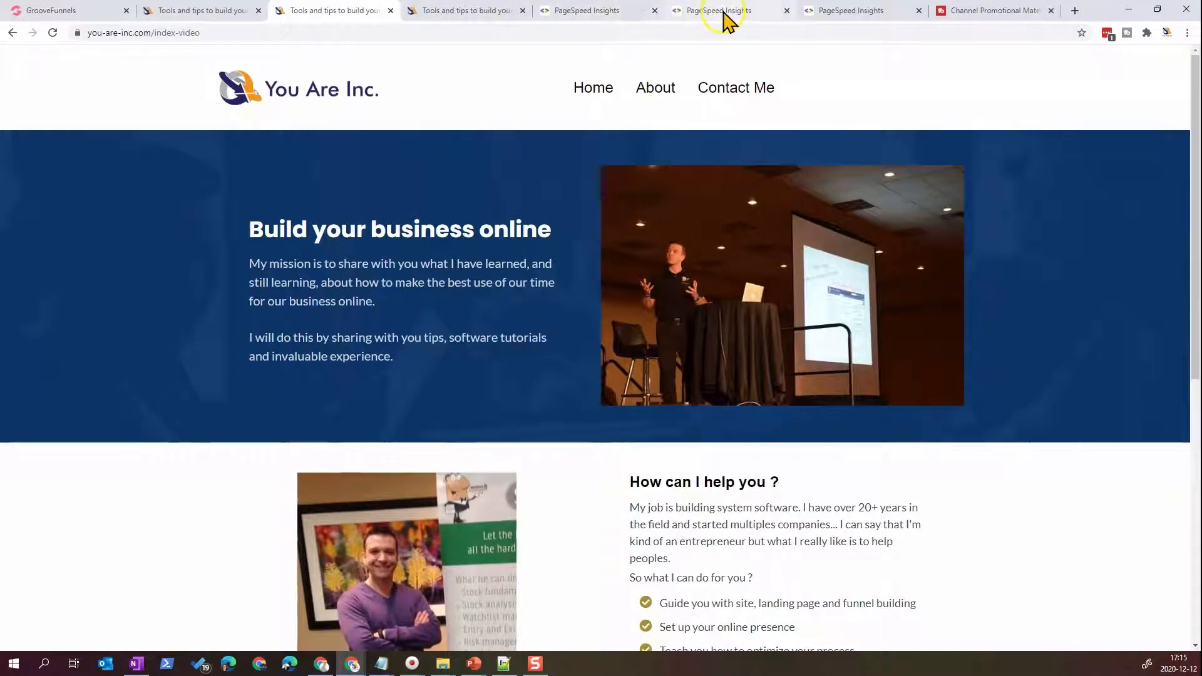
left_click(763, 19)
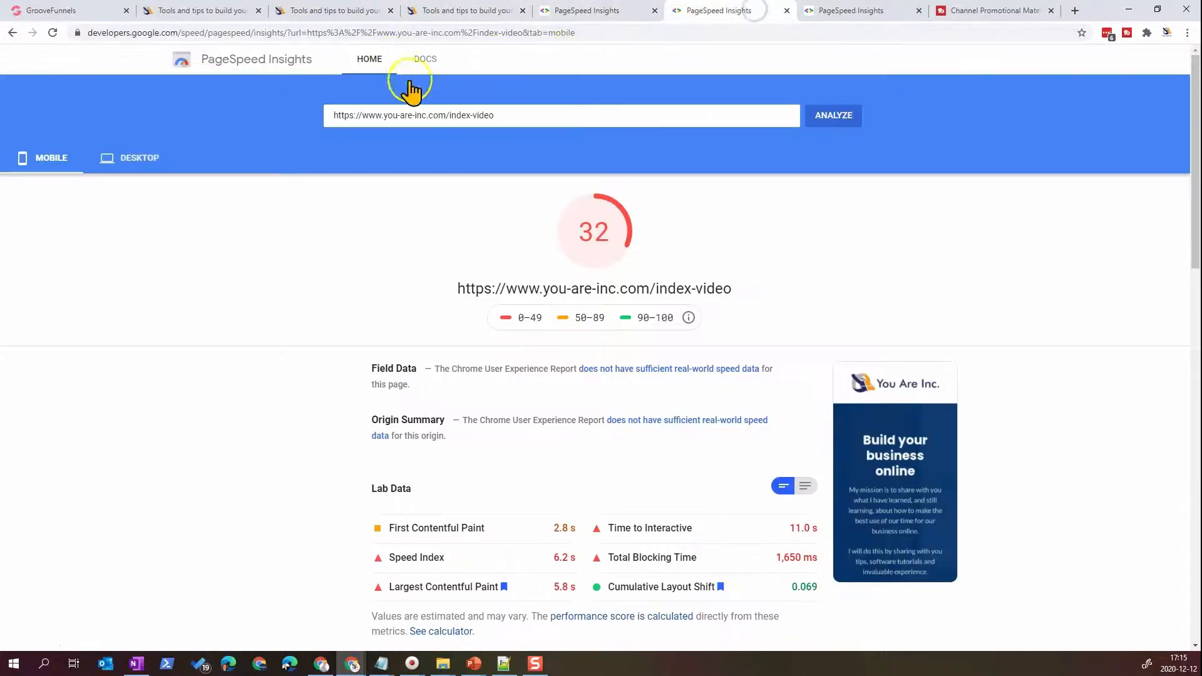
left_click(834, 115)
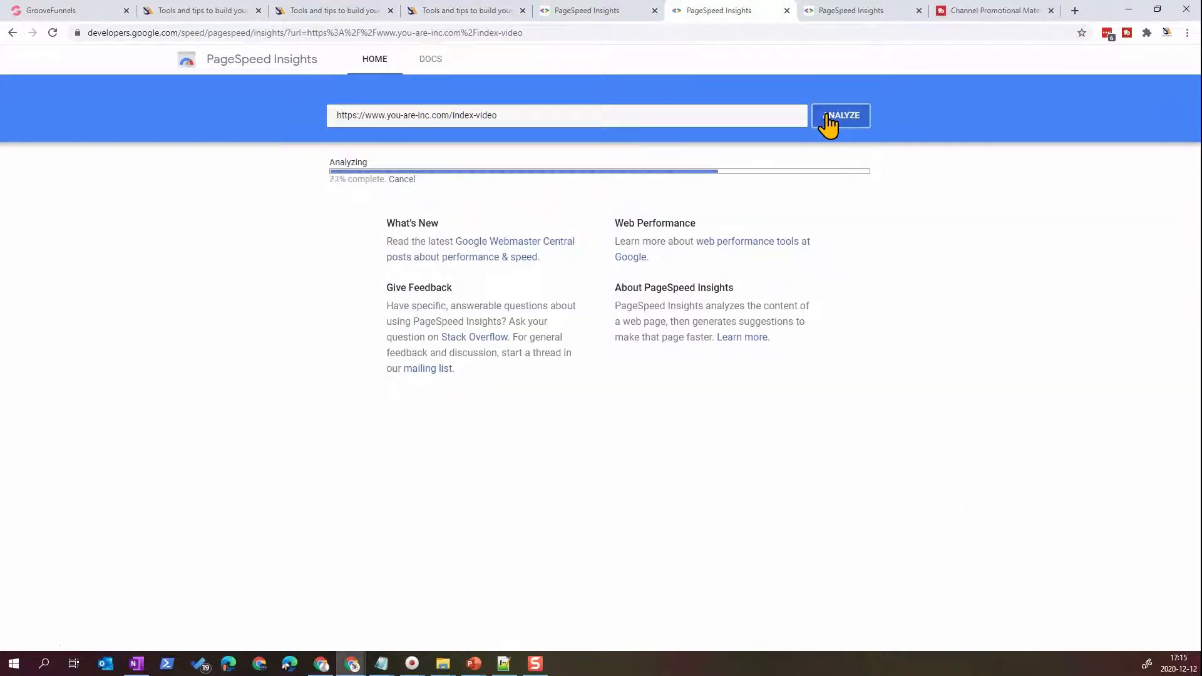
left_click(531, 120)
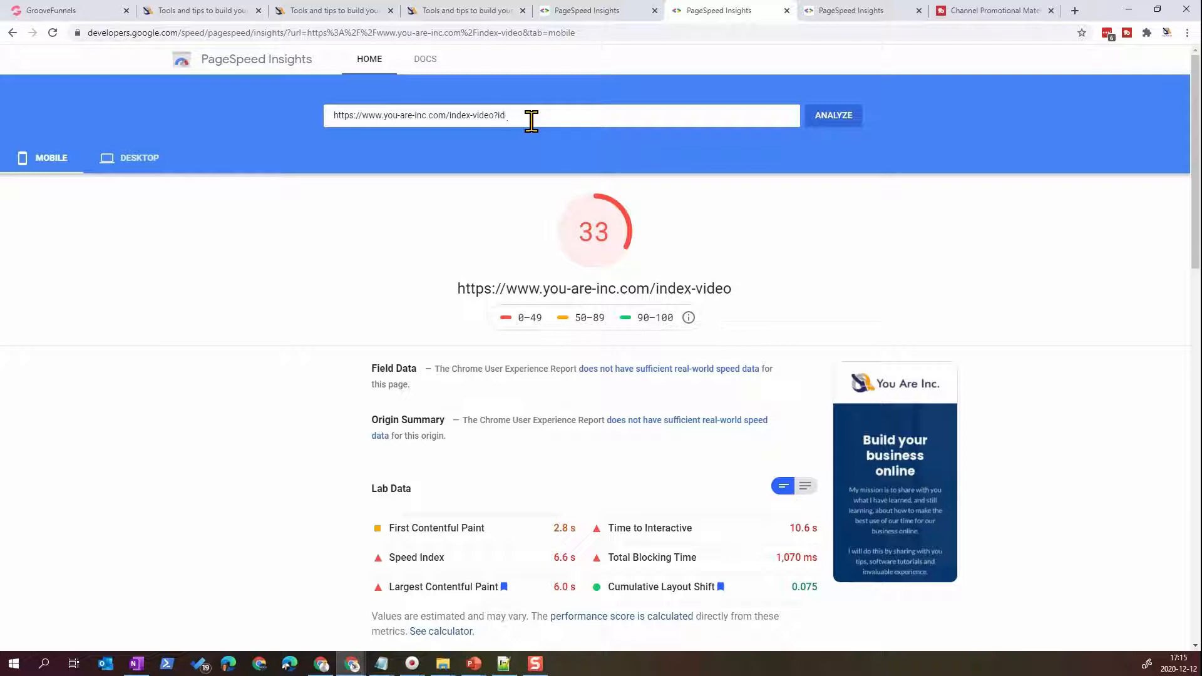
left_click(836, 119)
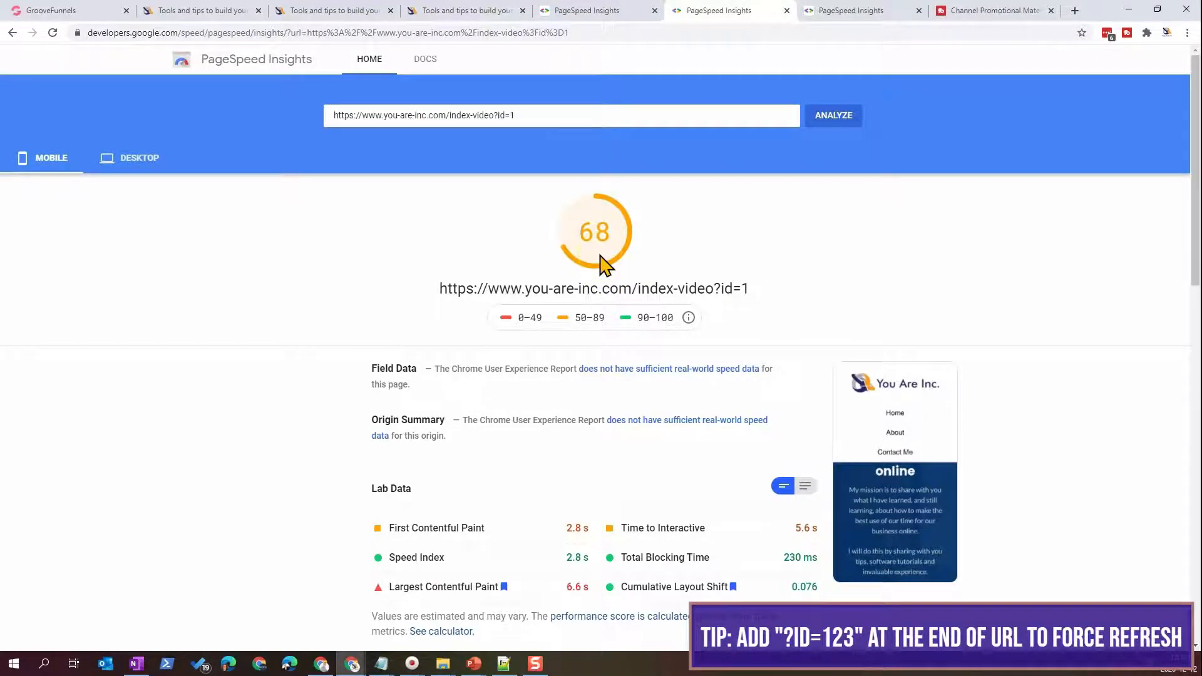
left_click(128, 158)
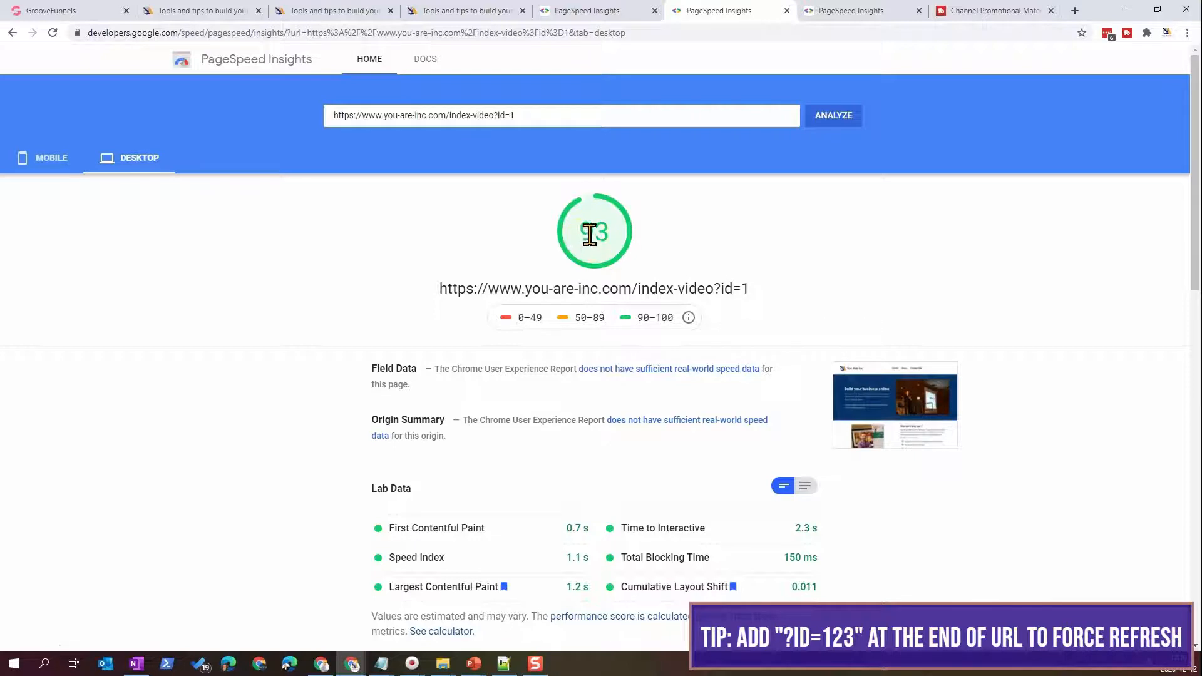
left_click(63, 164)
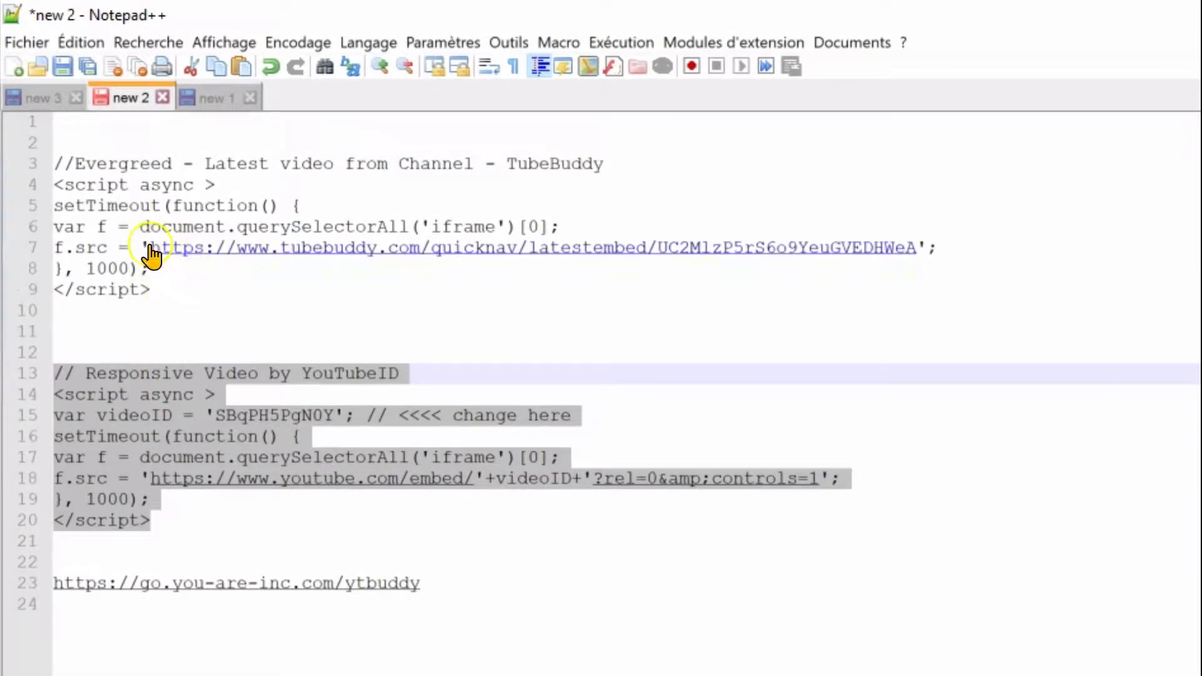
Review the TubeBuddy embed URL, the videoID value and the ytbuddy link in Notepad++'s "new 2", glance at "new 1", and return to PageSpeed Insights
left_click_drag(150, 248, 895, 248)
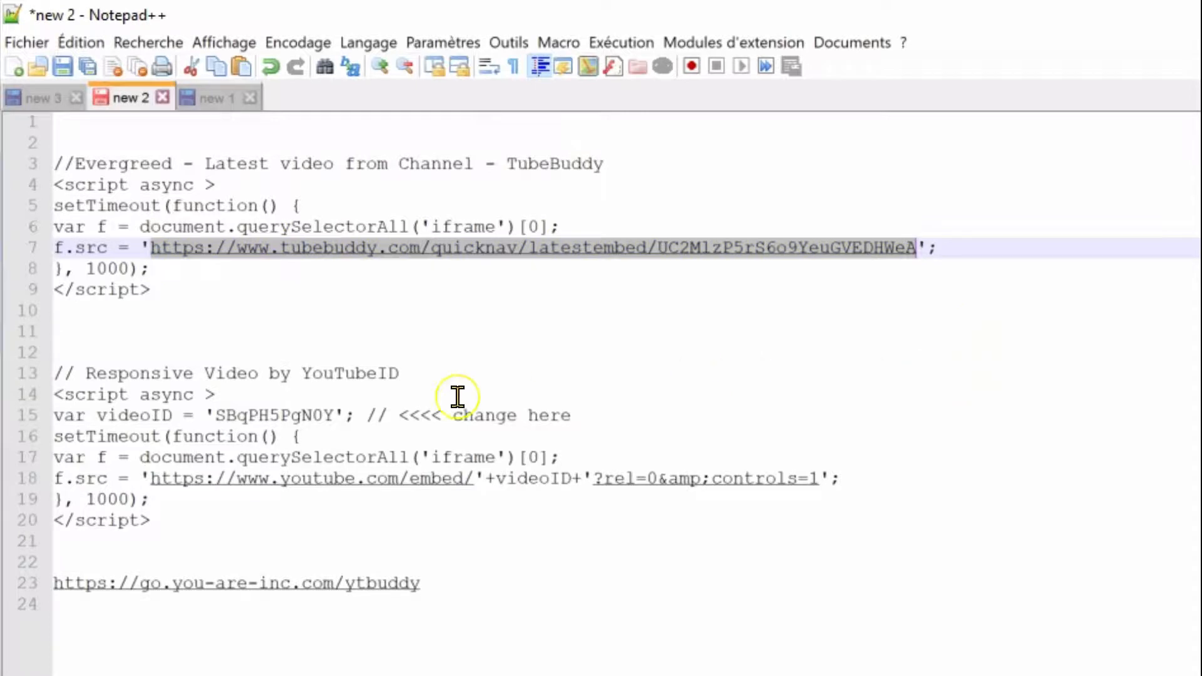
double_click(226, 416)
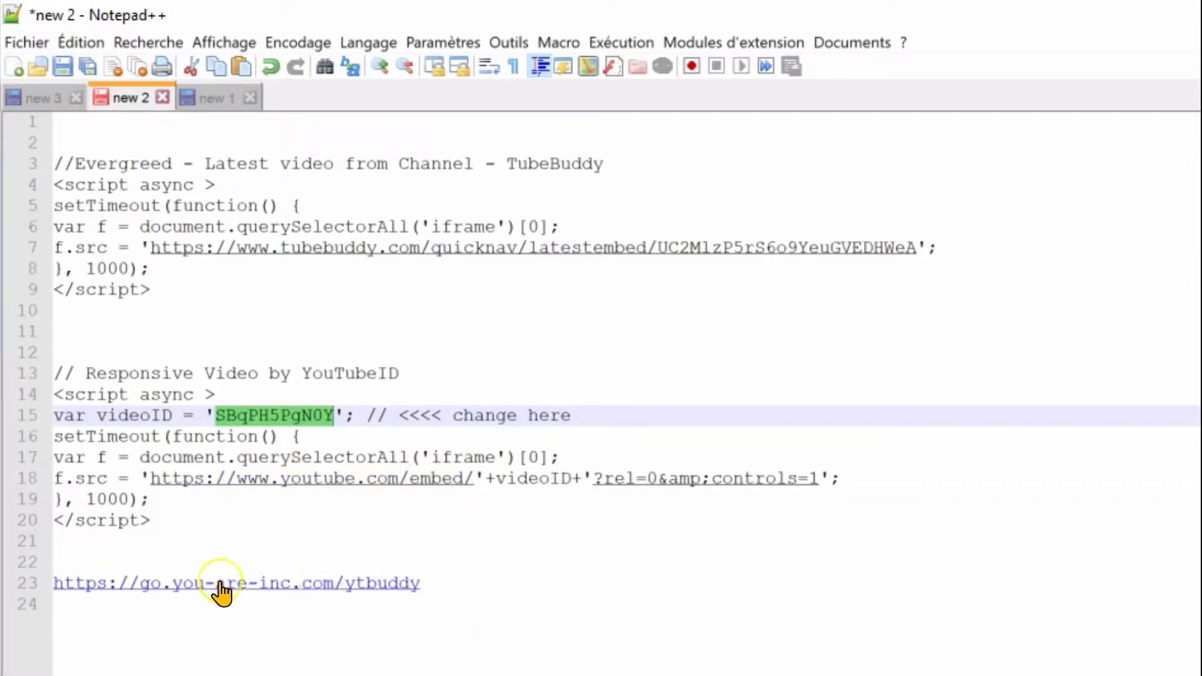
left_click_drag(458, 574, 19, 577)
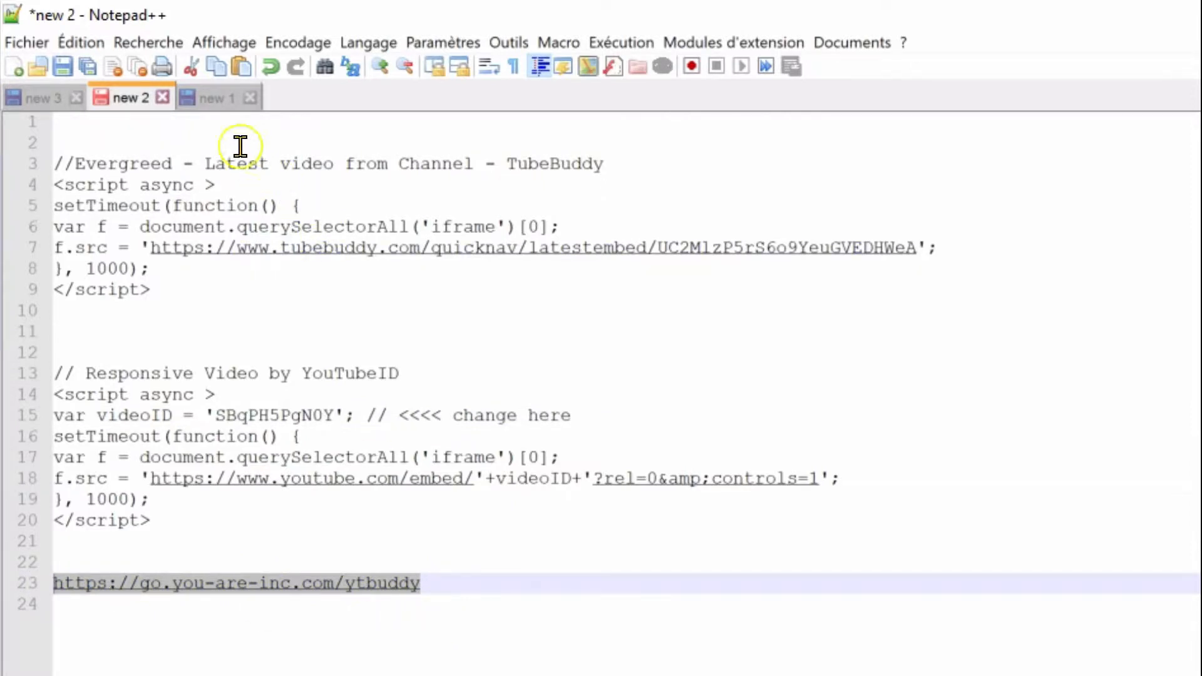
left_click(210, 98)
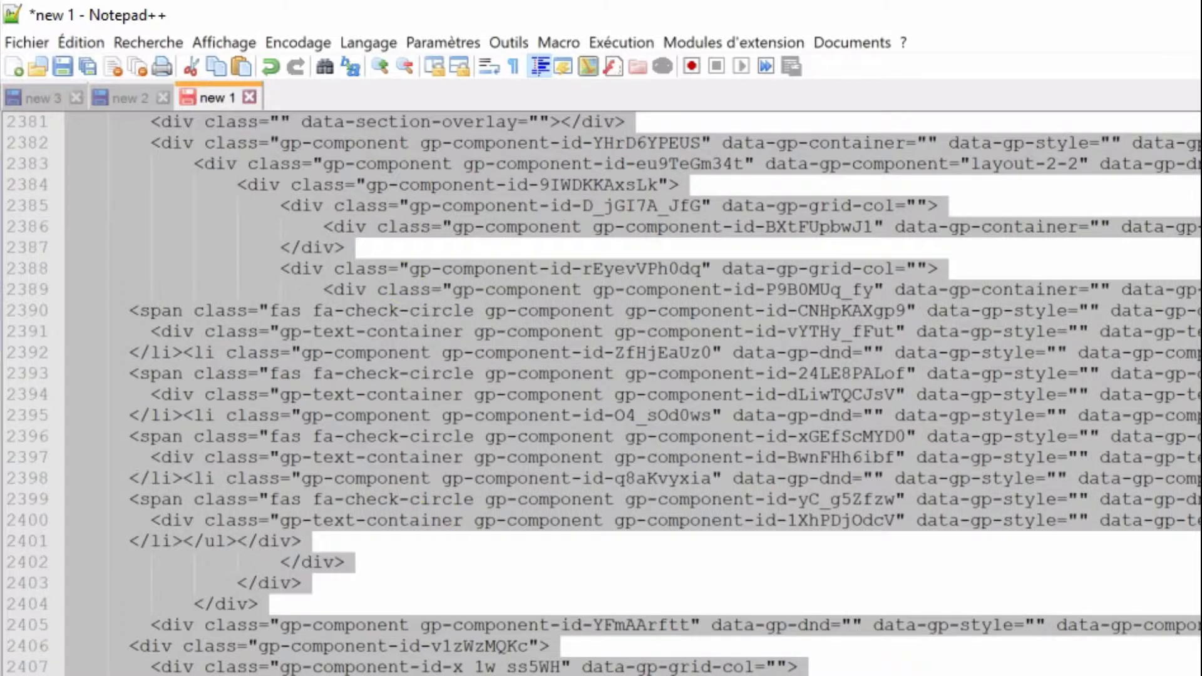
left_click(124, 98)
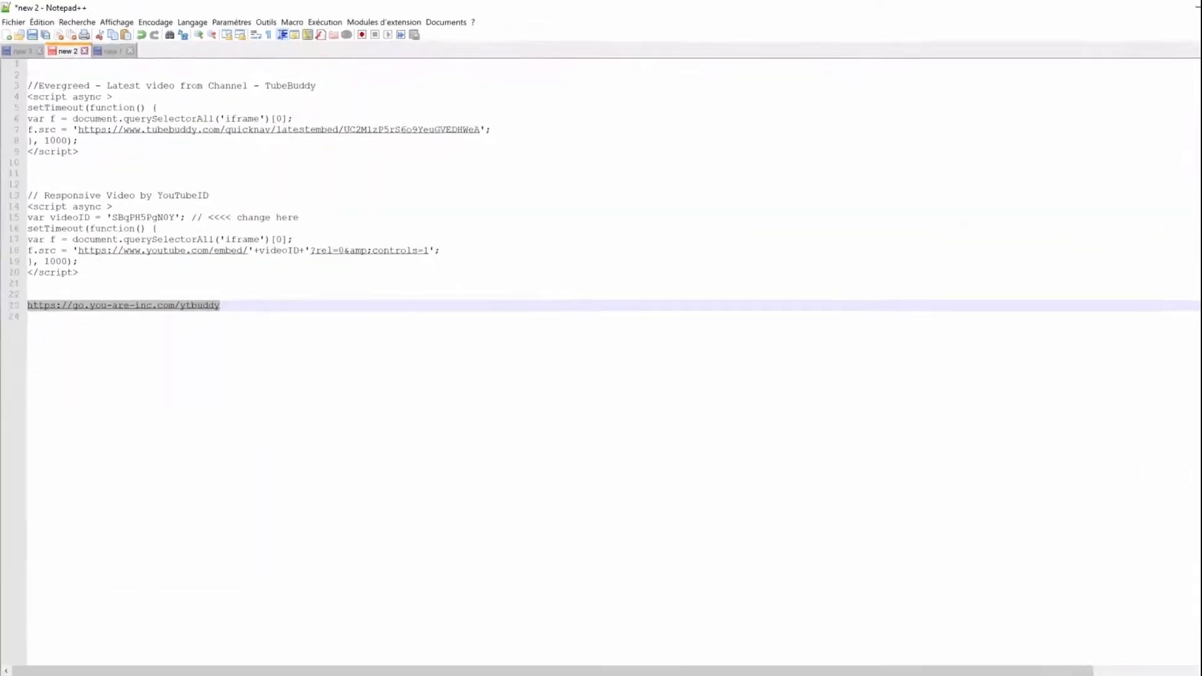
left_click(1198, 8)
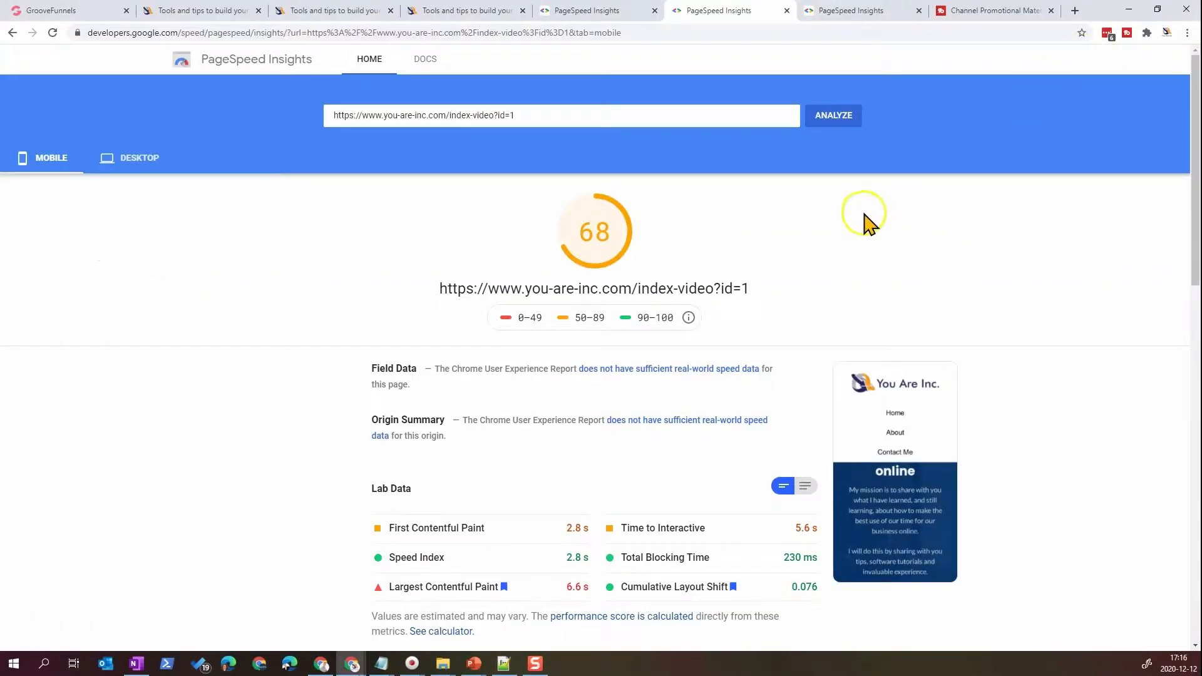